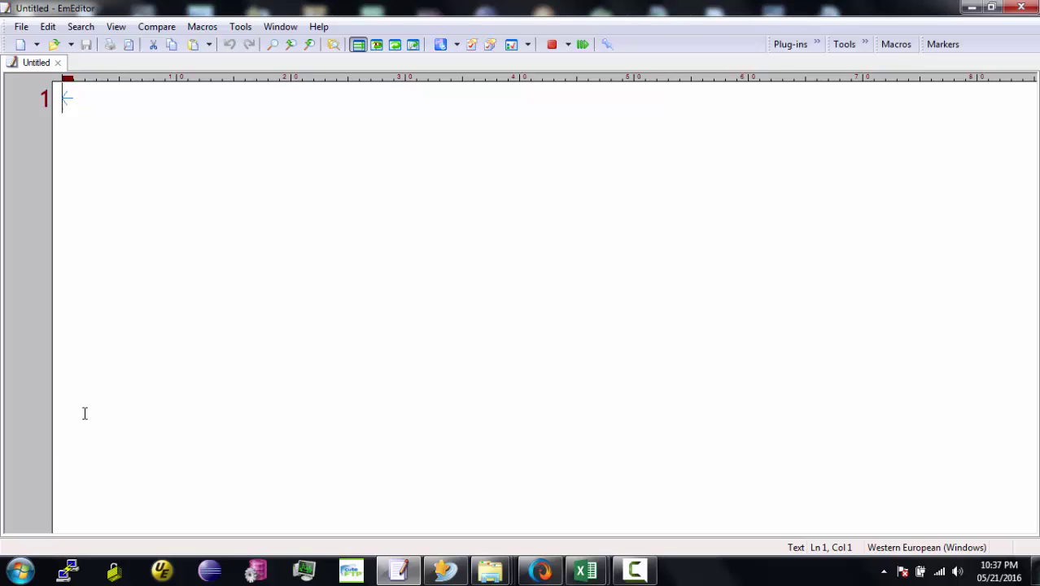
Launch Excel 2013 from the installed Microsoft Office 2013 programs and maximize the blank workbook's window.
{"action": "left_click", "coordinate": [21, 572]}
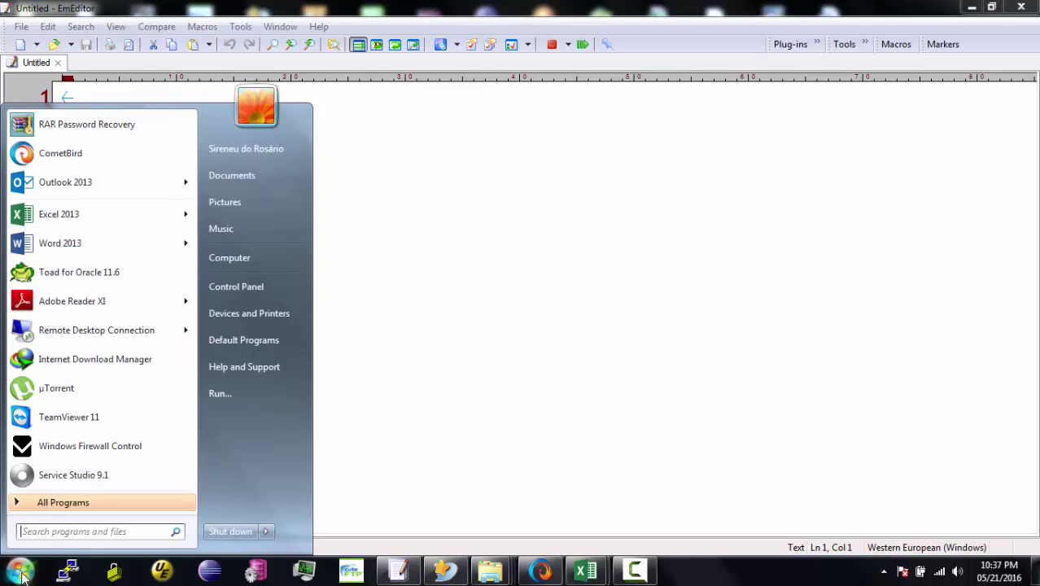
{"action": "left_click", "coordinate": [69, 504]}
{"action": "left_click_drag", "start_coordinate": [191, 194], "coordinate": [191, 338]}
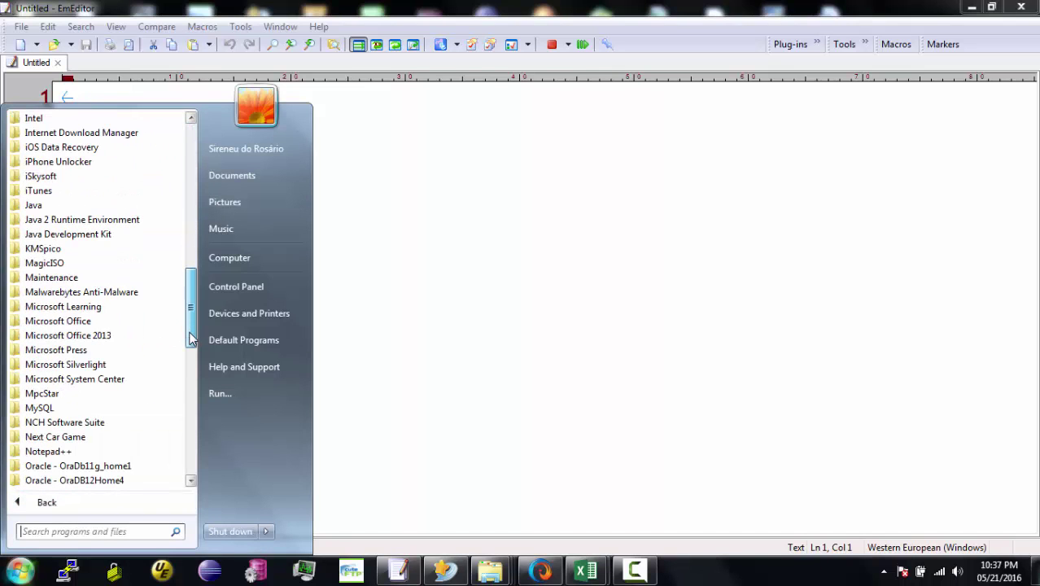
{"action": "left_click", "coordinate": [106, 338]}
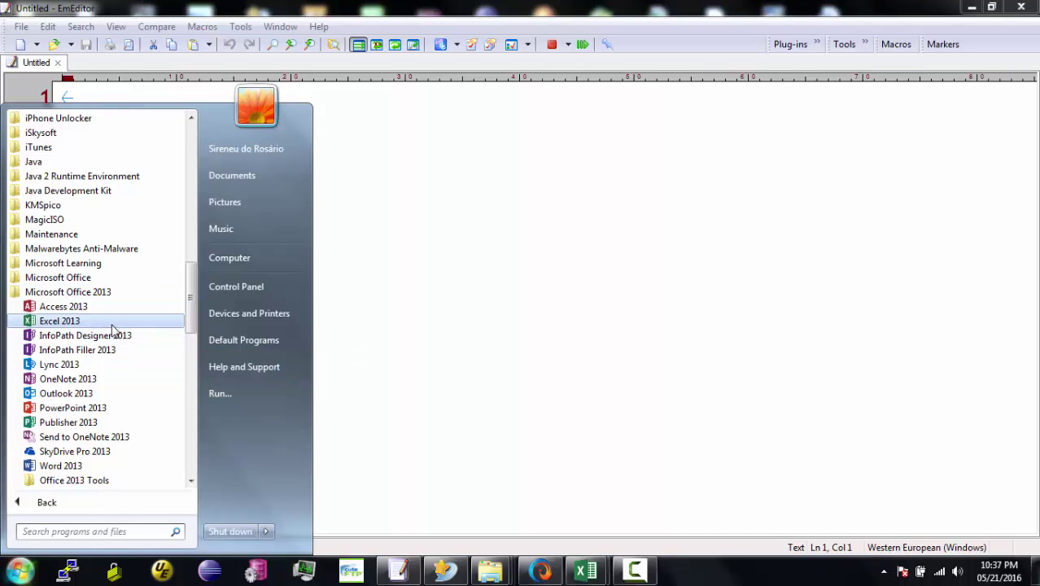
{"action": "left_click", "coordinate": [65, 323]}
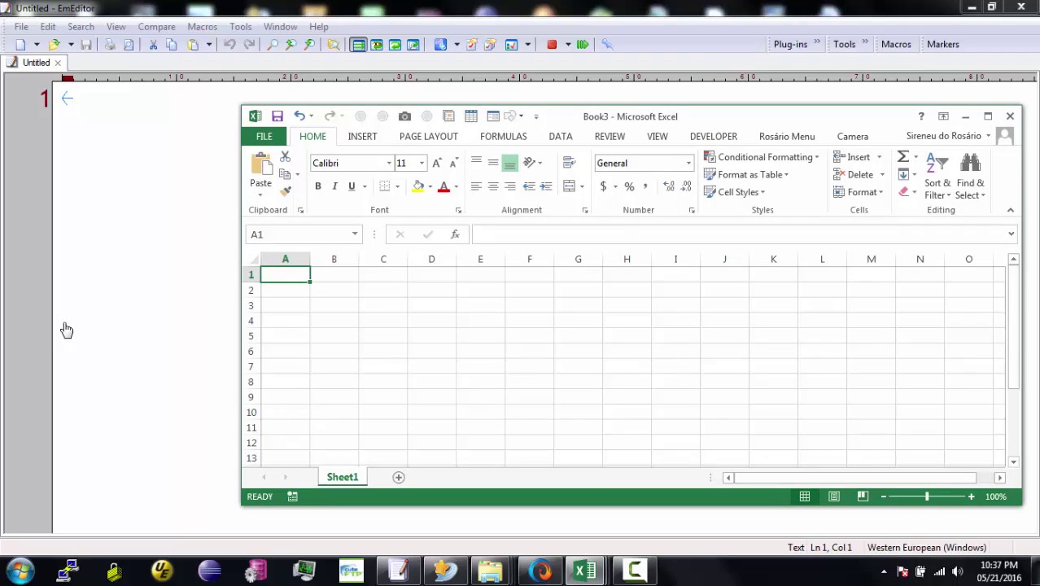
{"action": "left_click", "coordinate": [987, 117]}
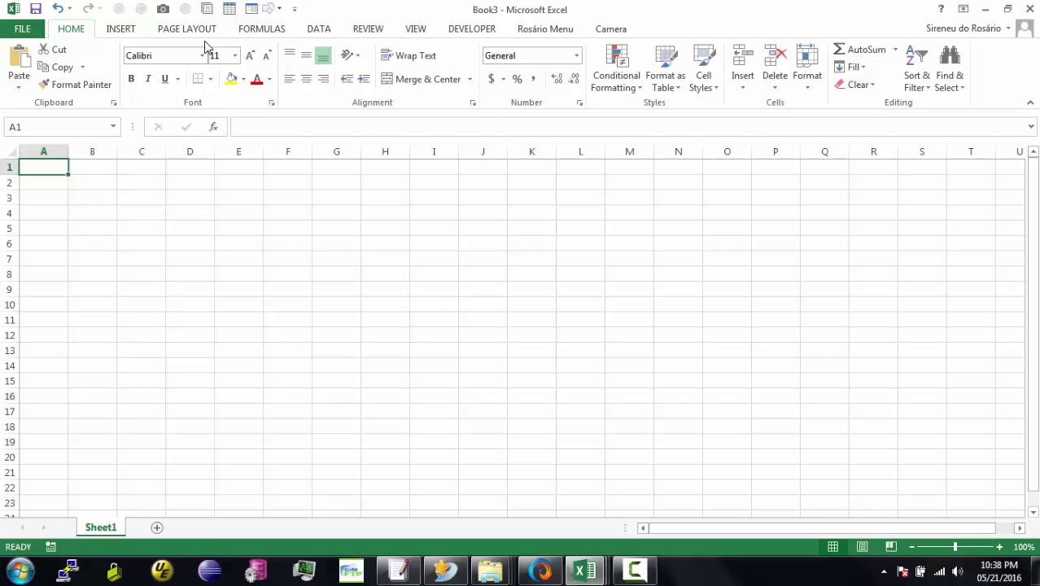
{"action": "left_click", "coordinate": [544, 32]}
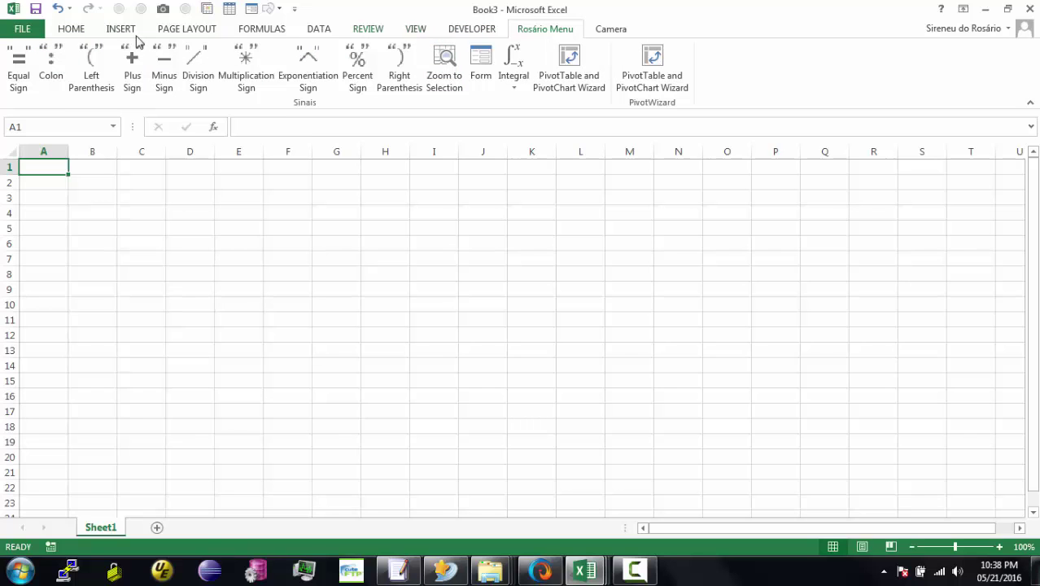
{"action": "left_click", "coordinate": [72, 31]}
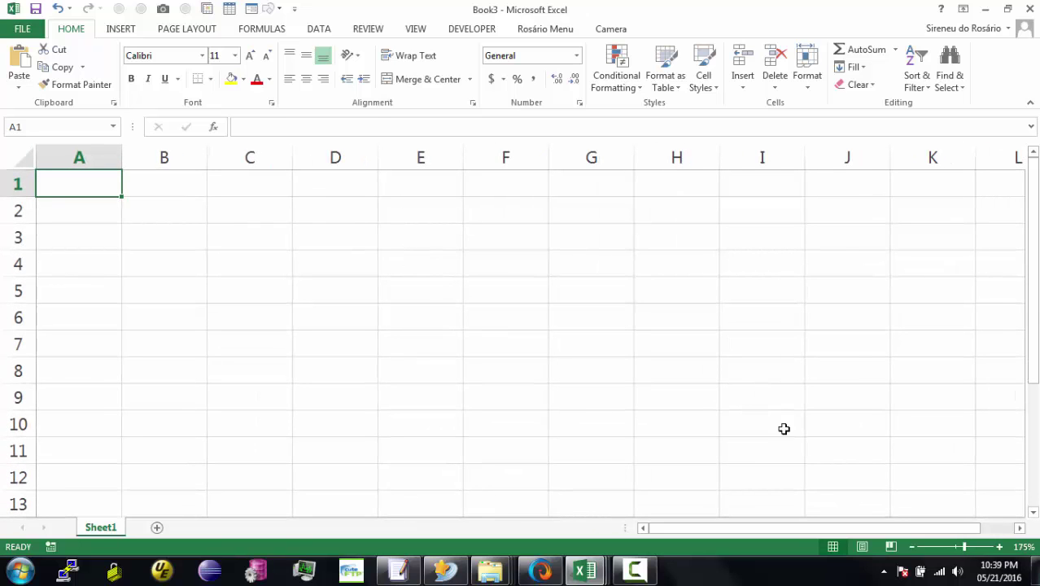
Adjust the worksheet's zoom level to 145%.
{"action": "left_click", "coordinate": [913, 548]}
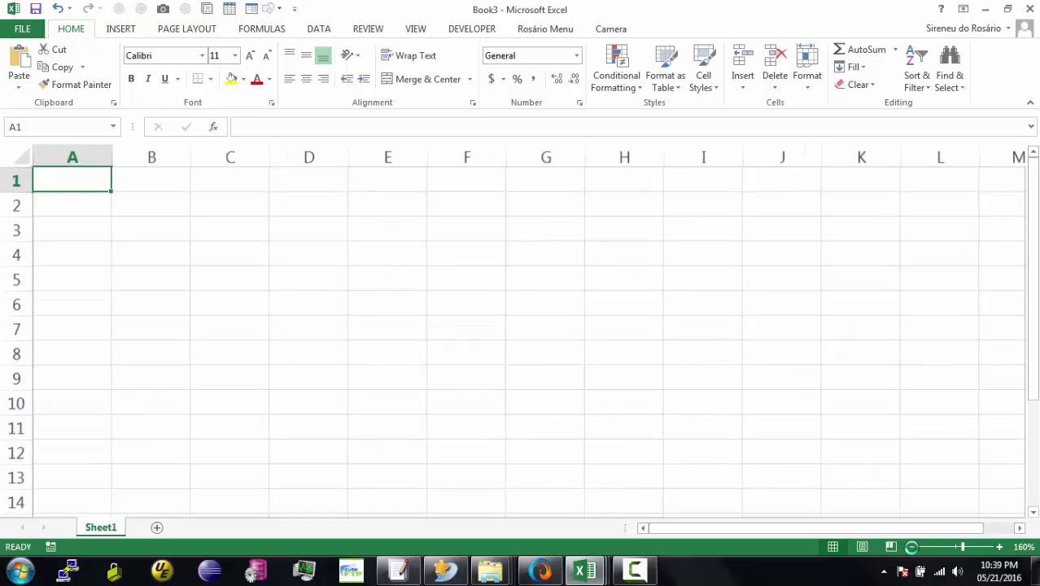
{"action": "left_click", "coordinate": [912, 548]}
{"action": "left_click", "coordinate": [913, 547]}
{"action": "left_click", "coordinate": [912, 548]}
{"action": "left_click", "coordinate": [912, 547]}
{"action": "left_click", "coordinate": [912, 548]}
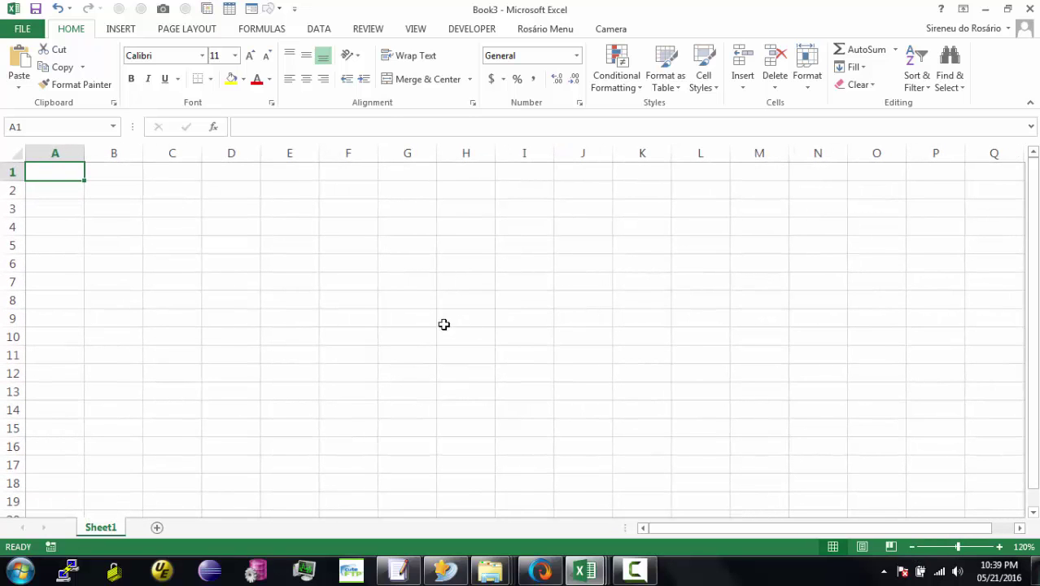
{"action": "scroll", "coordinate": [356, 330], "scroll_direction": "up", "scroll_amount": 2}
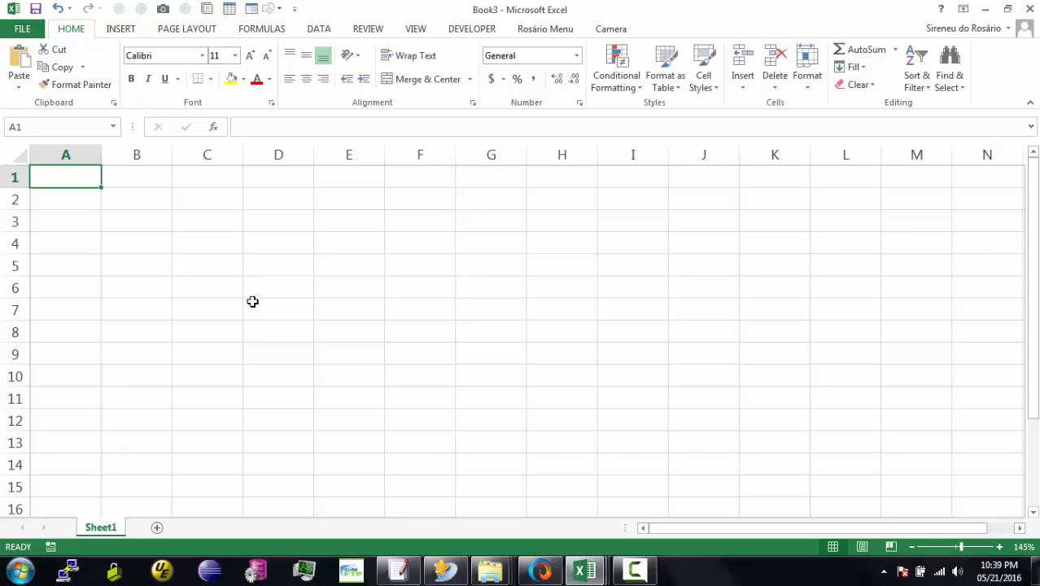
Enter the column headers id, product name, unit price, quantity and sub total in cells A1 to E1.
{"action": "type", "text": "id"}
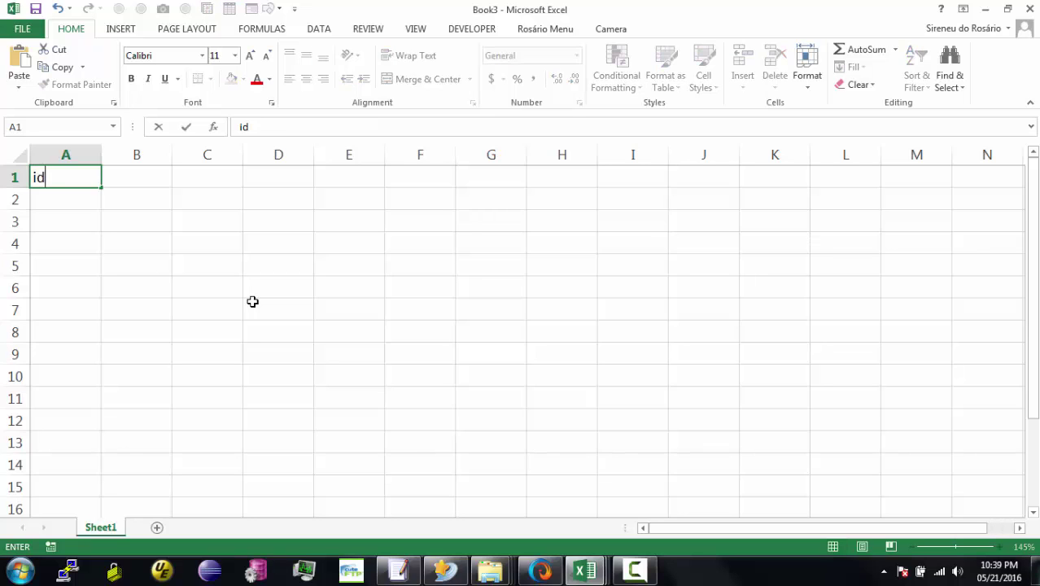
{"action": "key", "text": "Tab"}
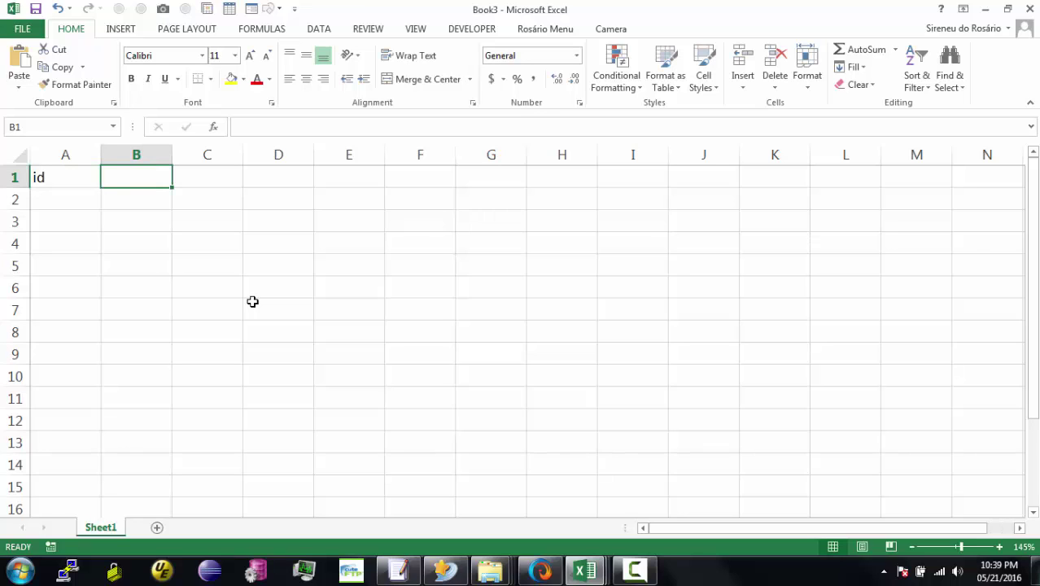
{"action": "type", "text": "prod"}
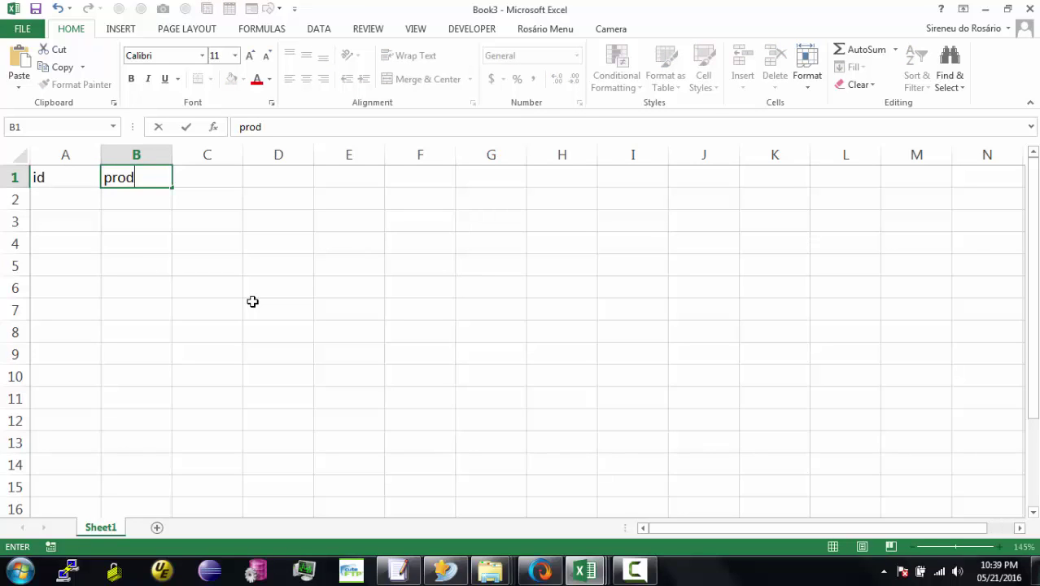
{"action": "type", "text": "uct name"}
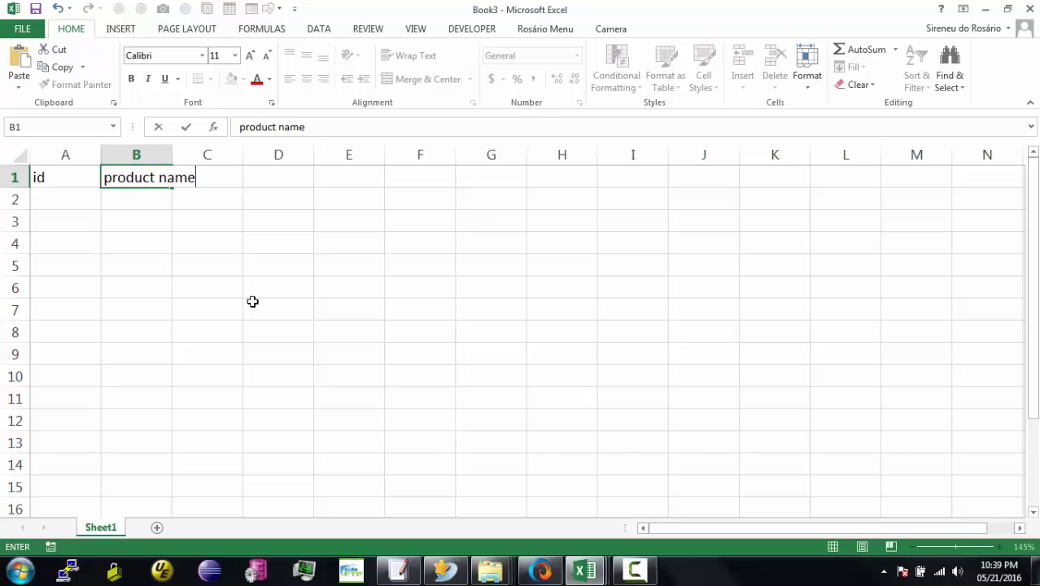
{"action": "key", "text": "Tab"}
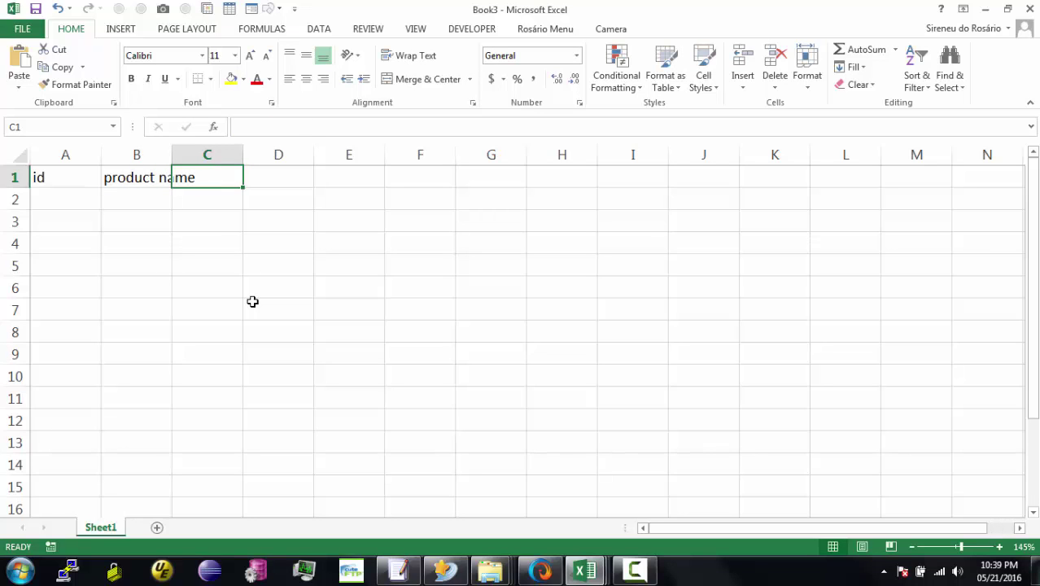
{"action": "type", "text": "unit"}
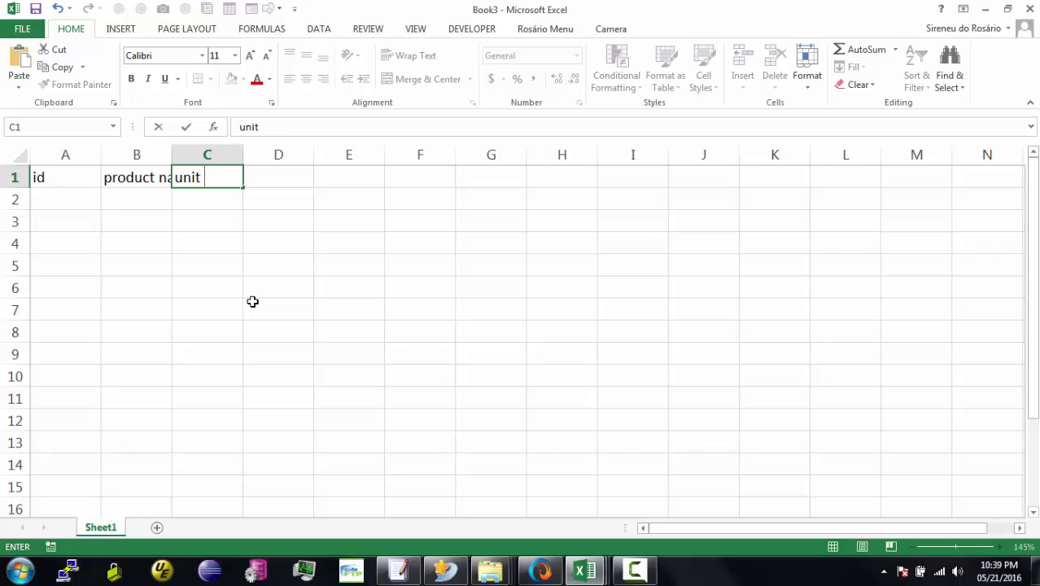
{"action": "type", "text": " price"}
{"action": "key", "text": "Tab"}
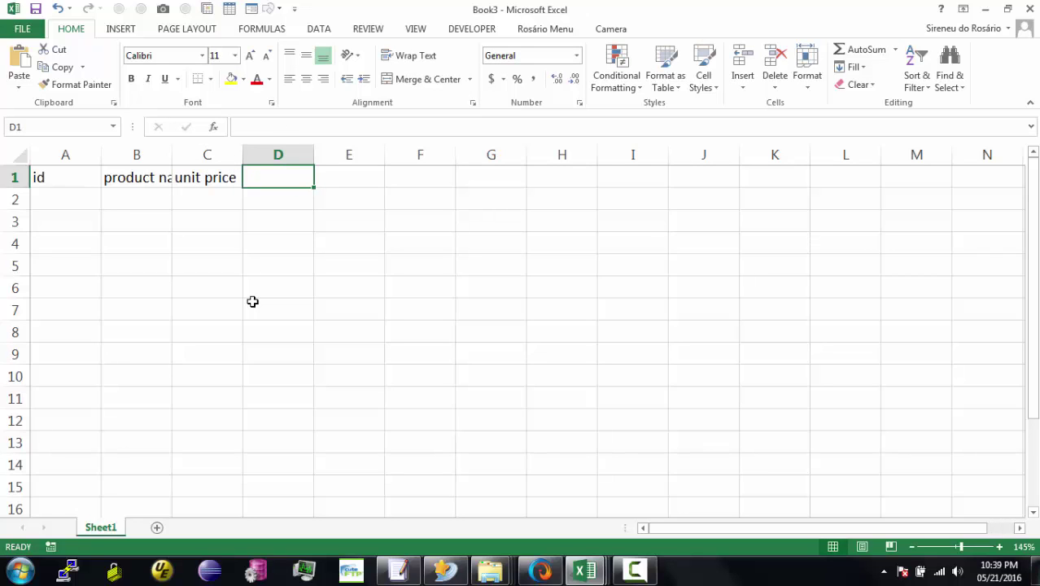
{"action": "type", "text": "quantity"}
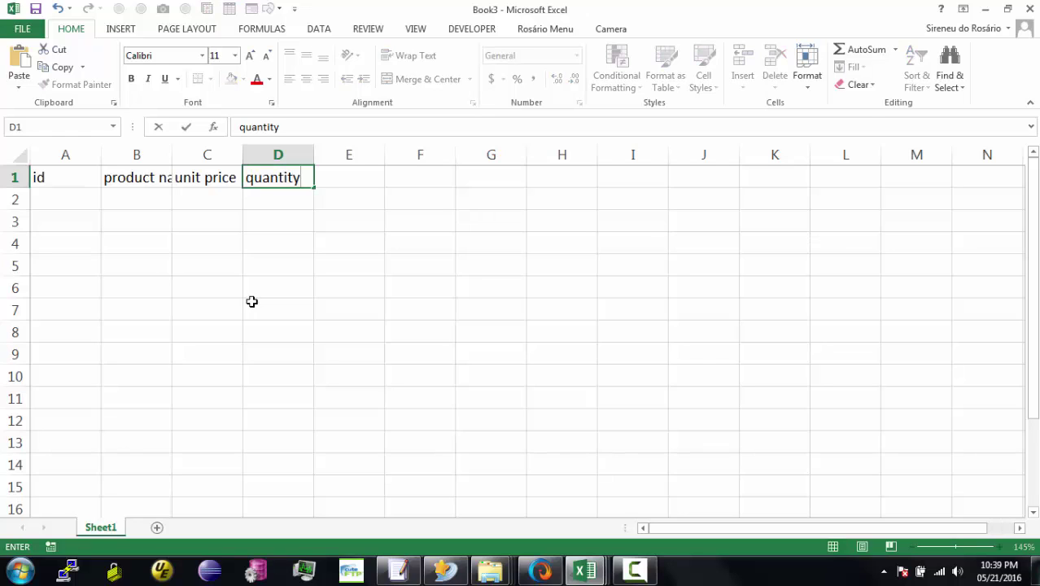
{"action": "key", "text": "Tab"}
{"action": "type", "text": "sub total"}
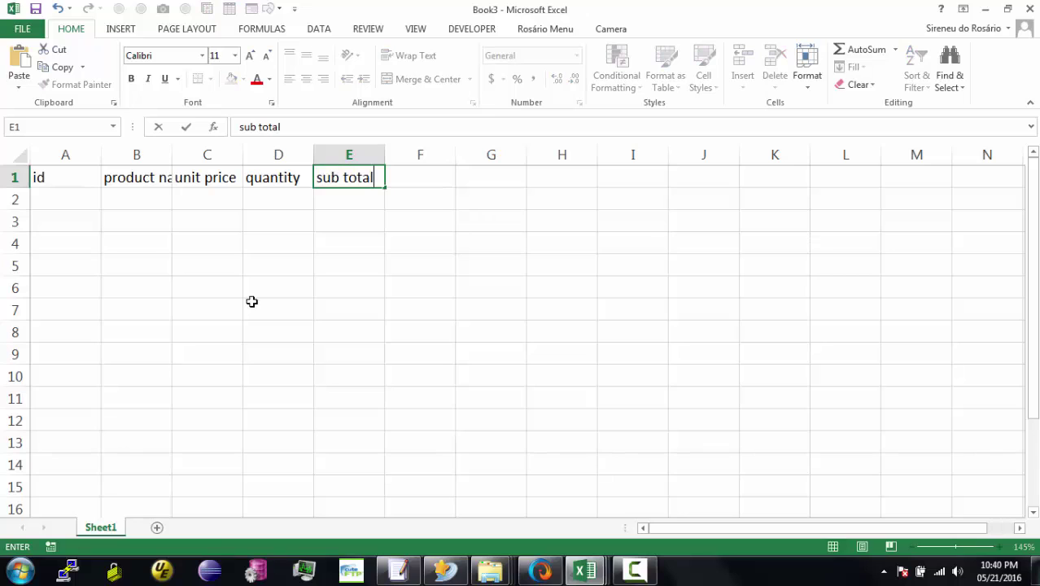
{"action": "key", "text": "Return"}
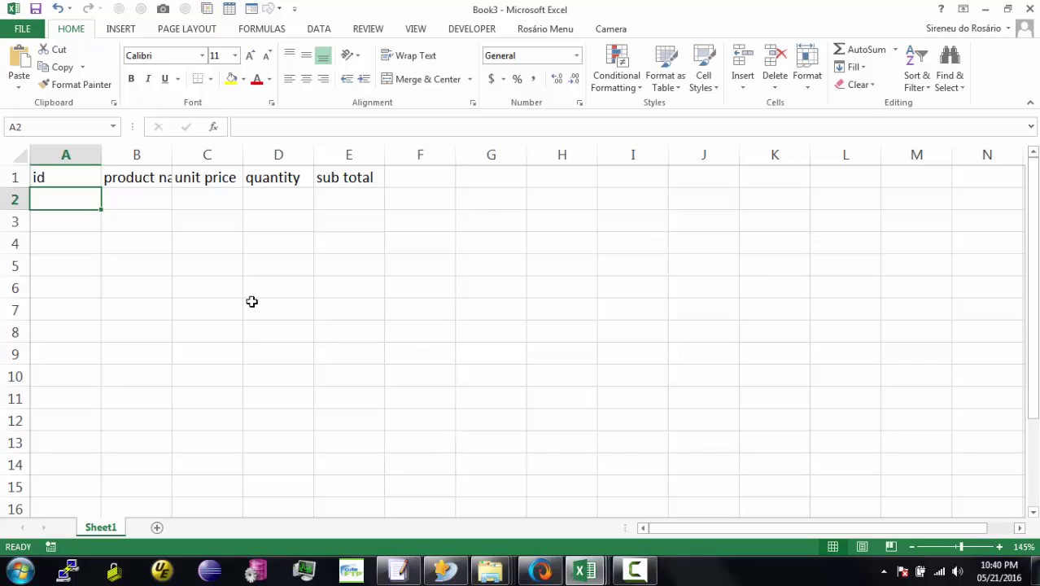
Autofit all column widths to their contents and widen the id column slightly.
{"action": "left_click", "coordinate": [19, 155]}
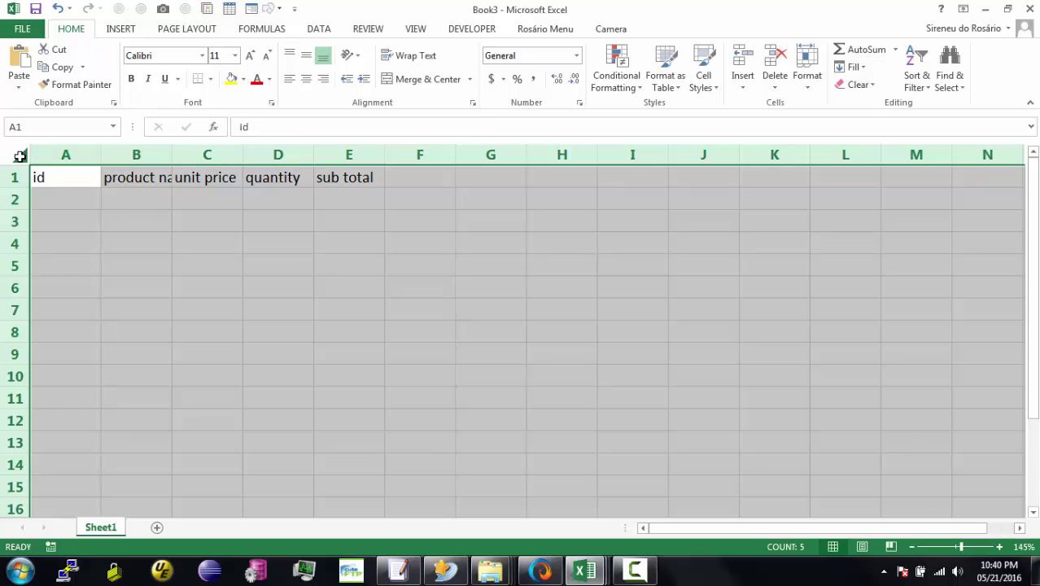
{"action": "double_click", "coordinate": [172, 150]}
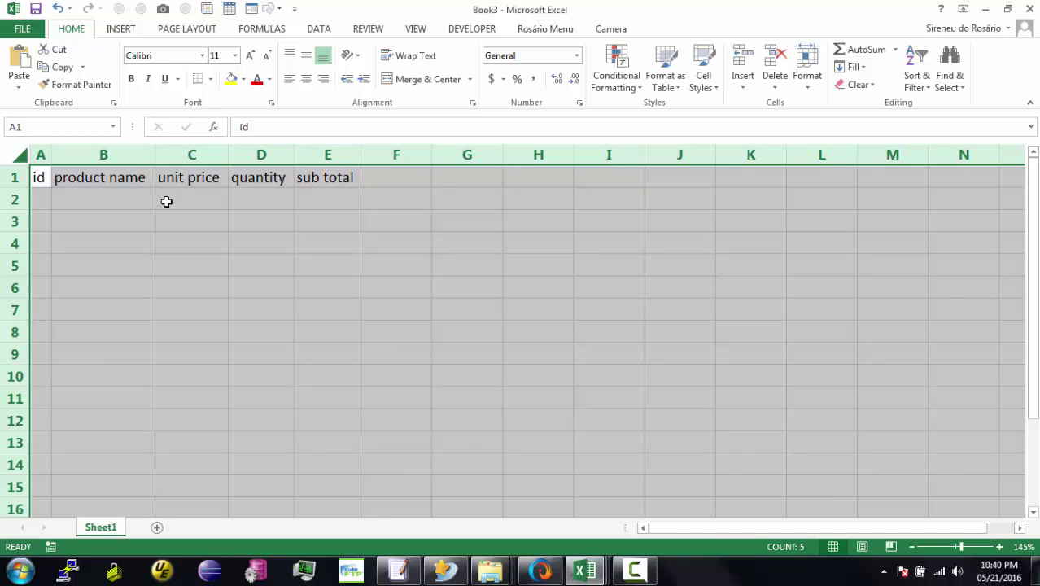
{"action": "left_click", "coordinate": [50, 182]}
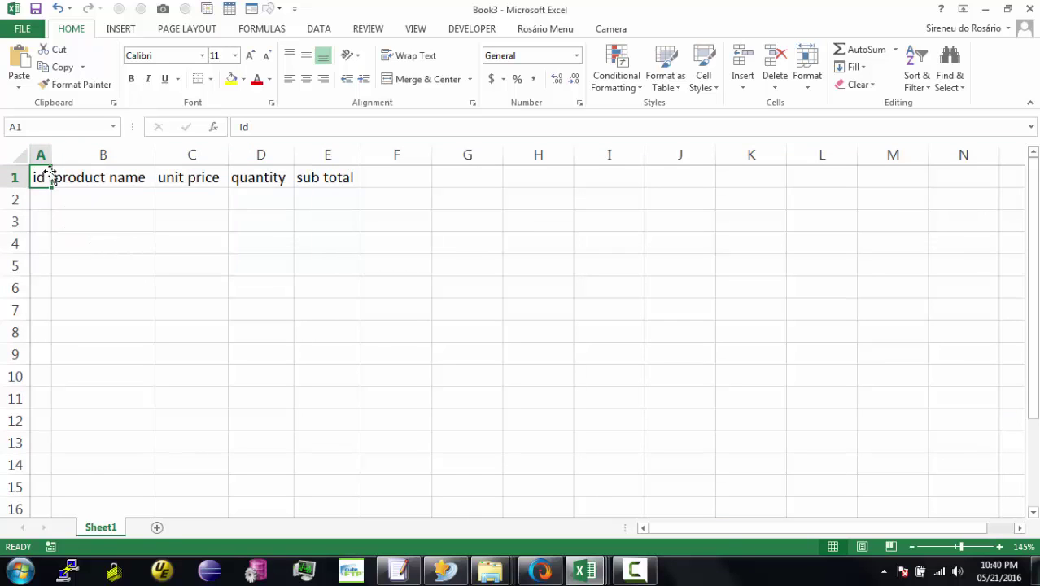
{"action": "left_click_drag", "start_coordinate": [52, 153], "coordinate": [85, 154]}
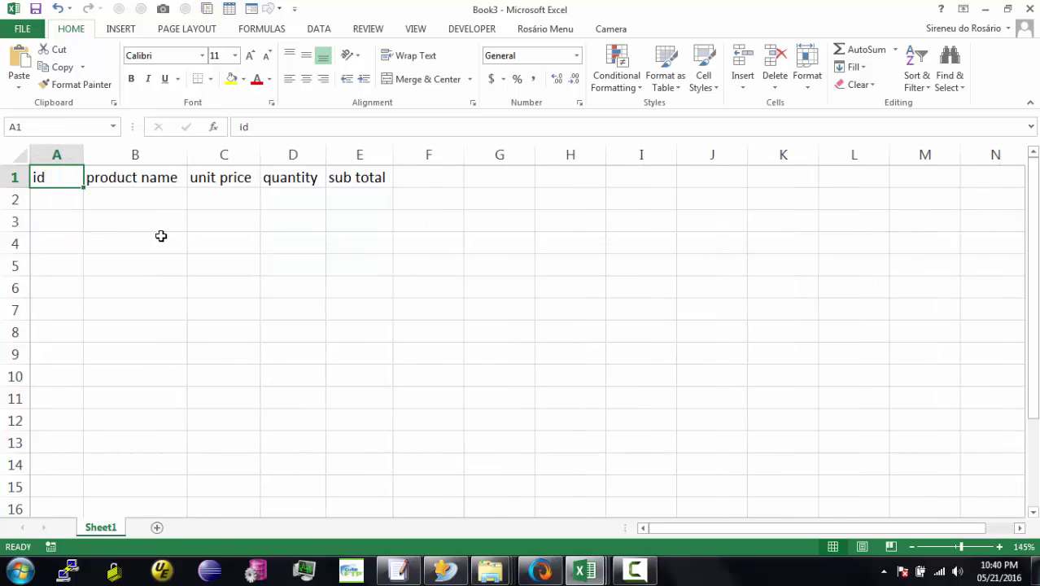
{"action": "left_click", "coordinate": [138, 204]}
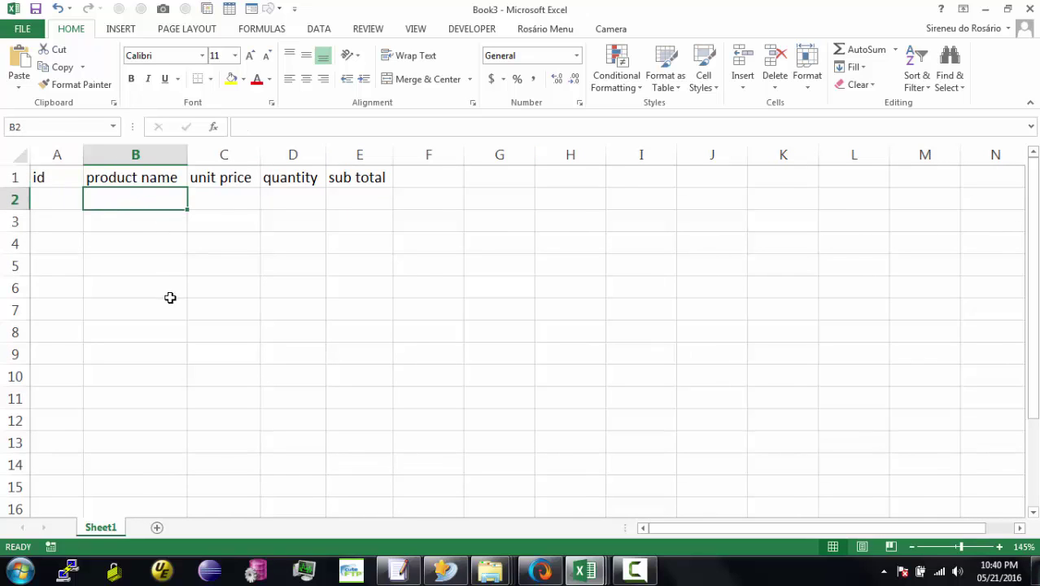
Number the id column from 1 to 10 in A2:A11 by entering 1 and 2 and extending the series.
{"action": "left_click", "coordinate": [72, 199]}
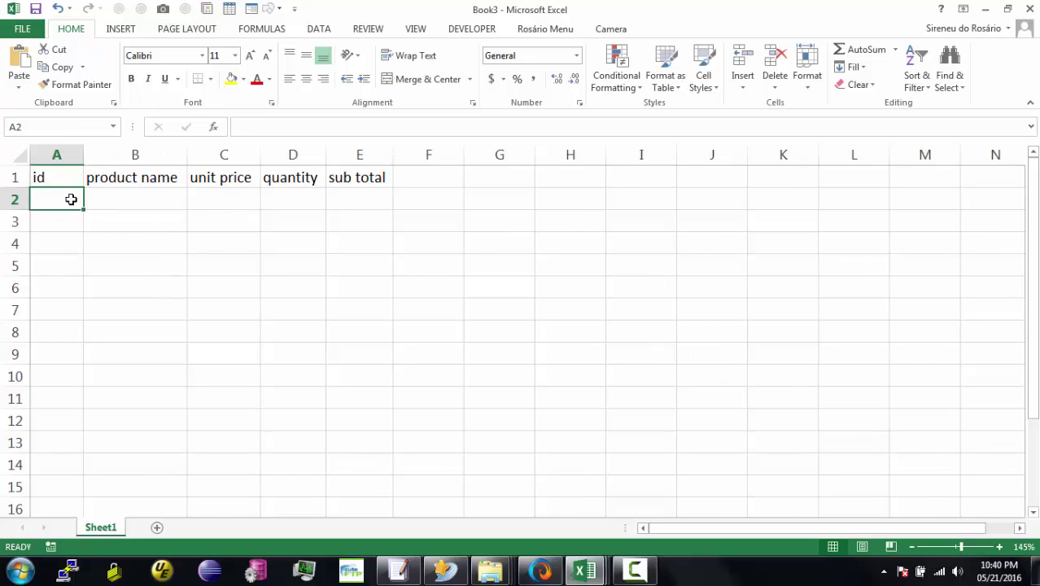
{"action": "type", "text": "1"}
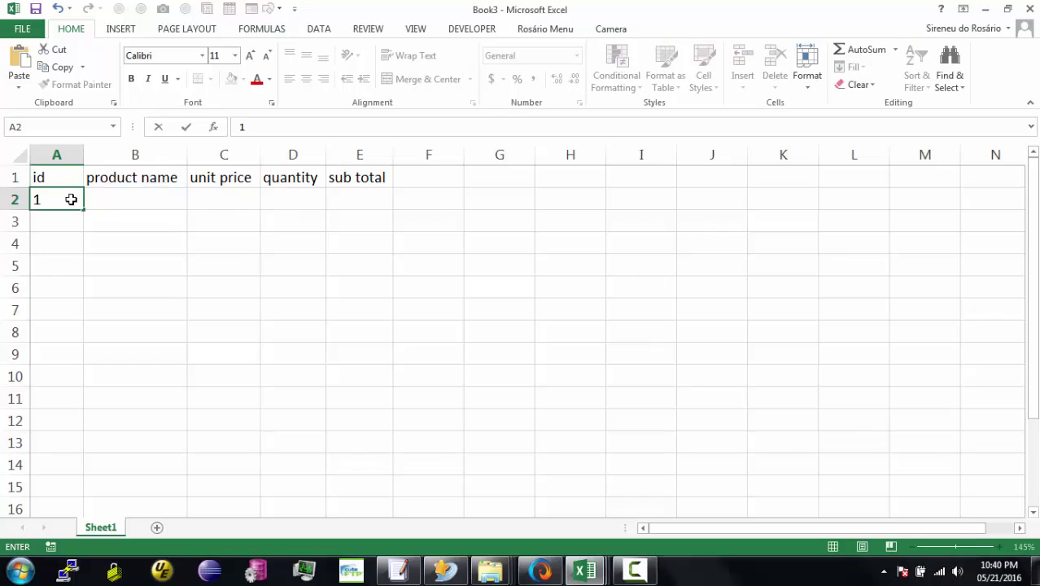
{"action": "key", "text": "Return"}
{"action": "type", "text": "2"}
{"action": "key", "text": "Return"}
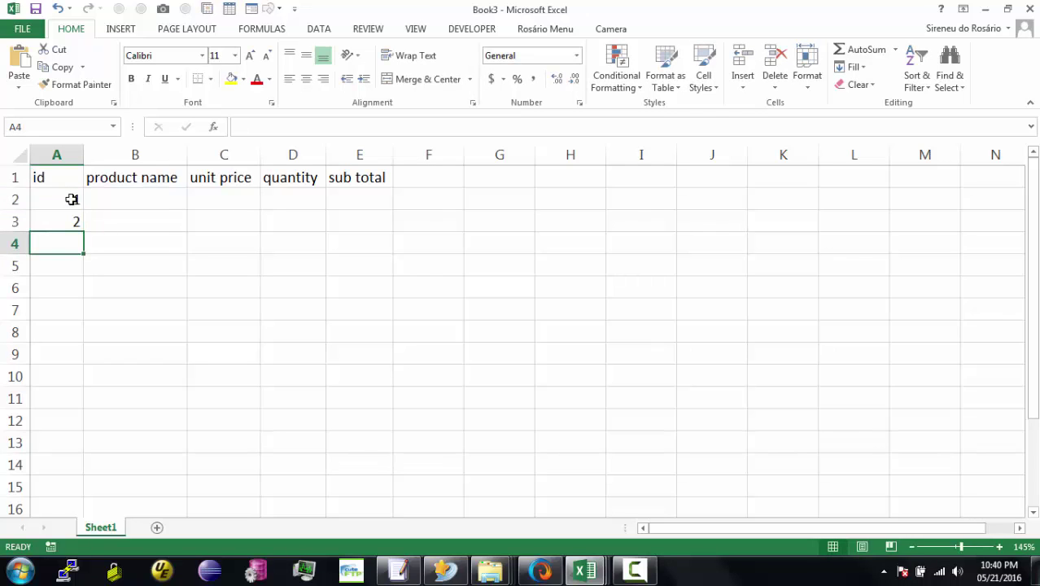
{"action": "left_click", "coordinate": [72, 200]}
{"action": "left_click", "coordinate": [70, 220], "text": "shift"}
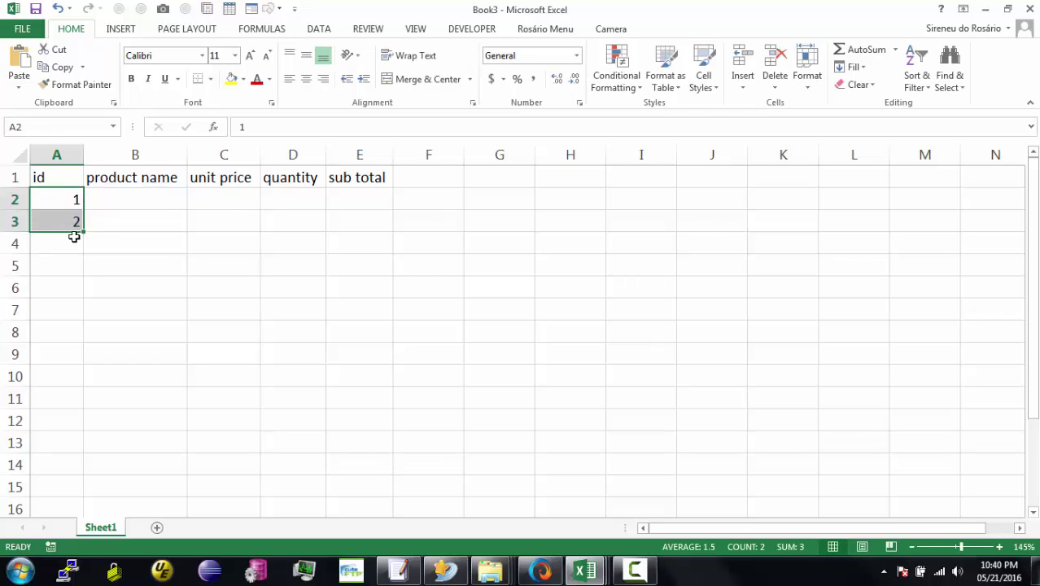
{"action": "left_click_drag", "start_coordinate": [82, 232], "coordinate": [86, 405]}
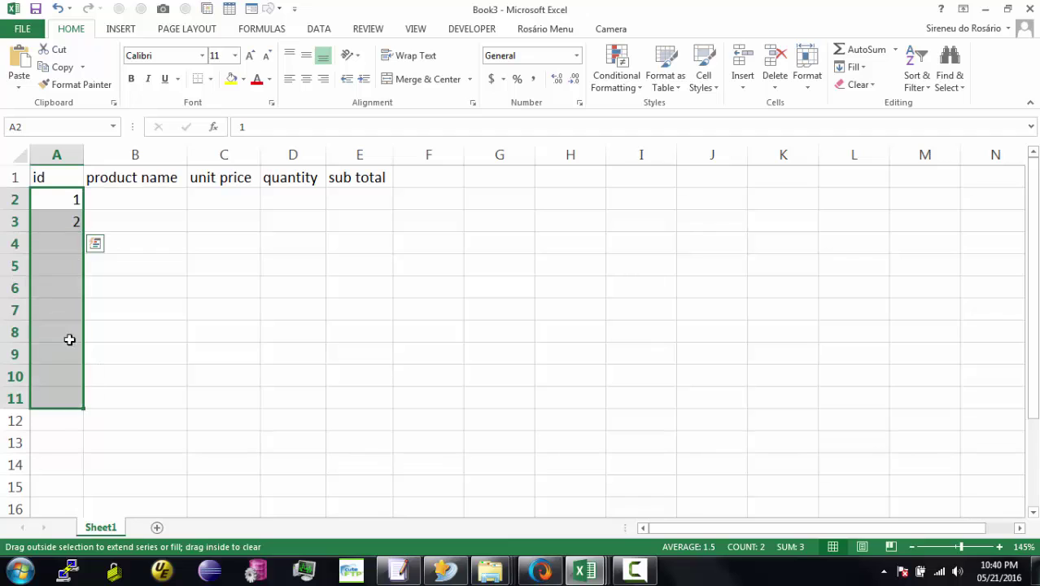
Enter the product names Batata, Alface, Cebola, Arroz and Pimenta in cells B2 to B6.
{"action": "left_click", "coordinate": [132, 205]}
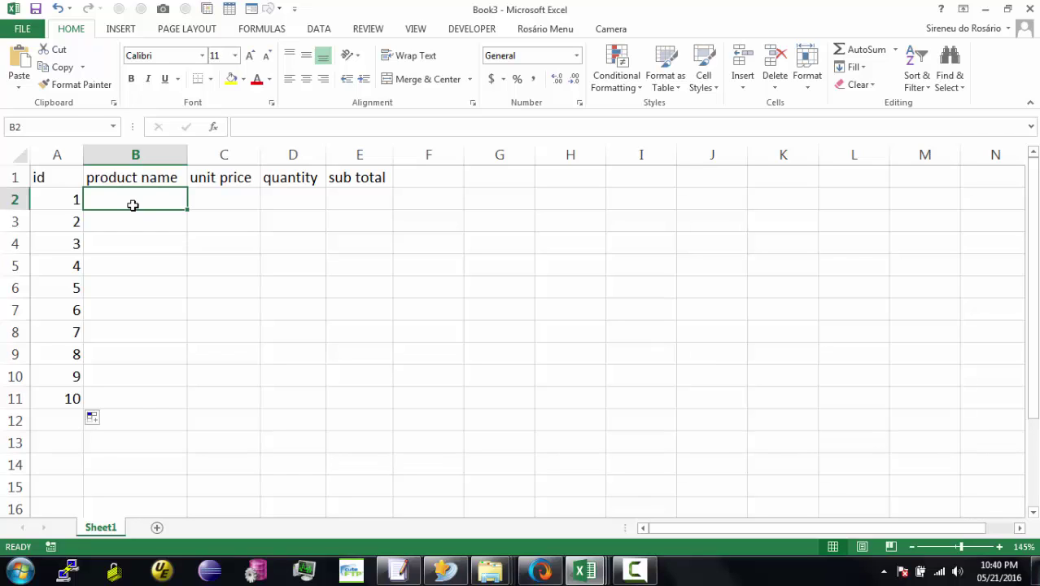
{"action": "type", "text": "Bata"}
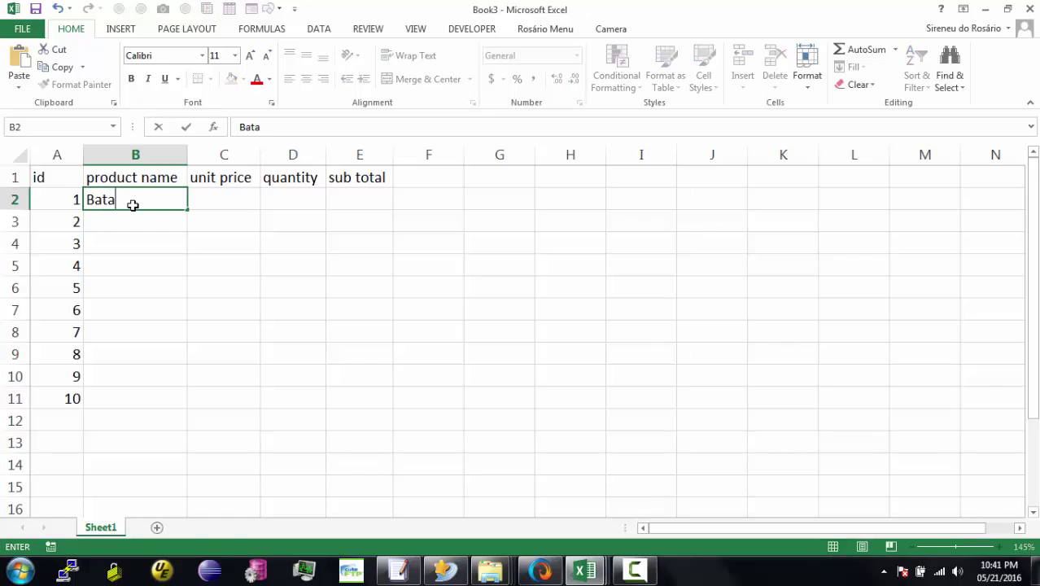
{"action": "type", "text": "ta"}
{"action": "key", "text": "Return"}
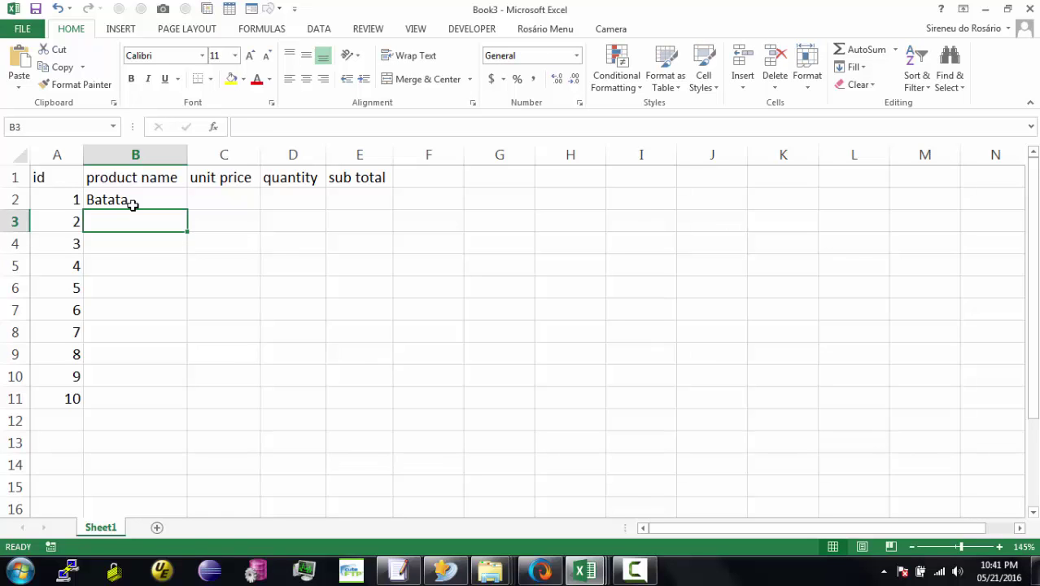
{"action": "type", "text": "Alface"}
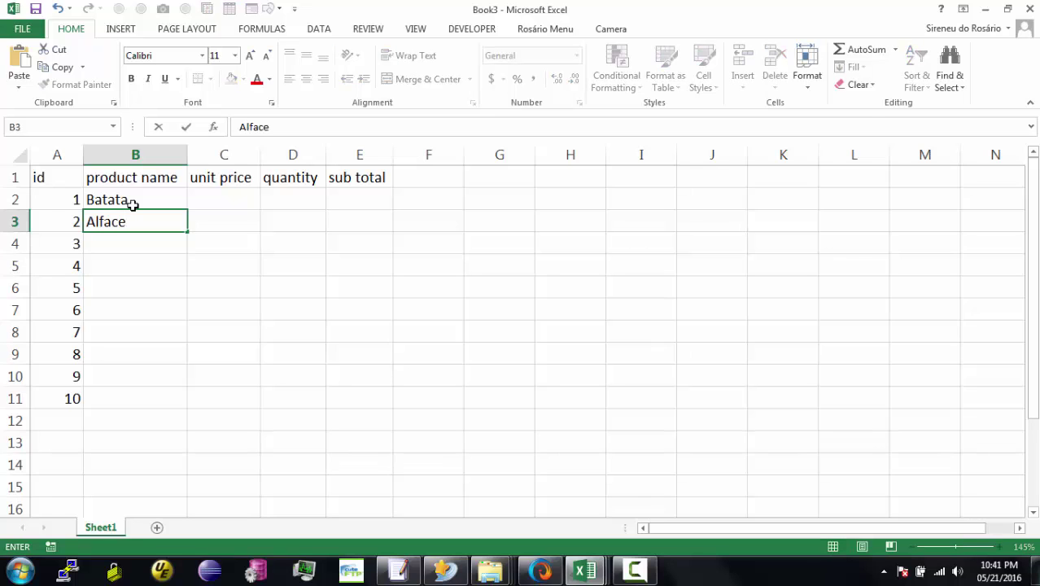
{"action": "key", "text": "Return"}
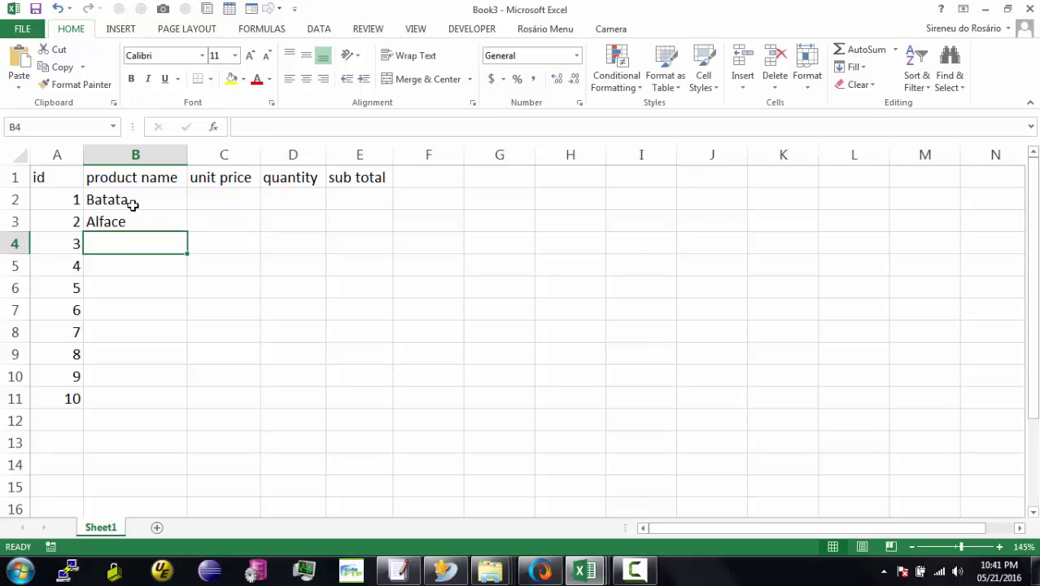
{"action": "type", "text": "Cebola"}
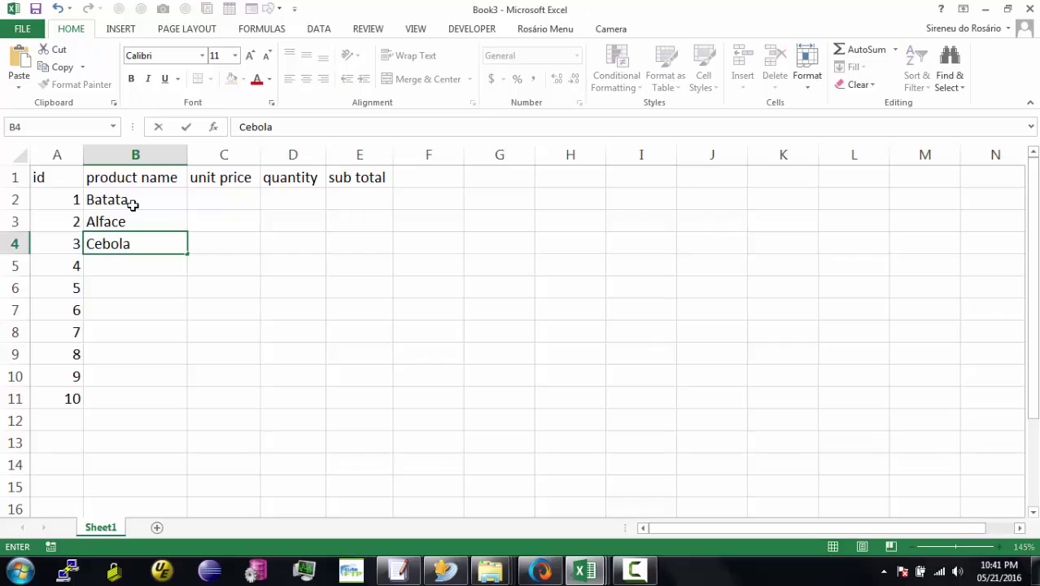
{"action": "key", "text": "Return"}
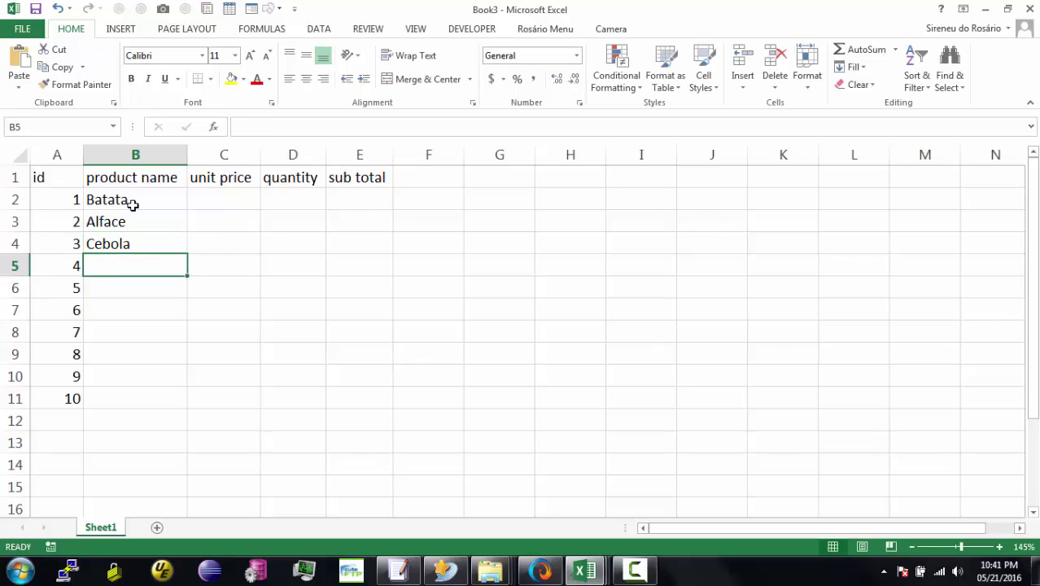
{"action": "type", "text": "Arroz"}
{"action": "key", "text": "Return"}
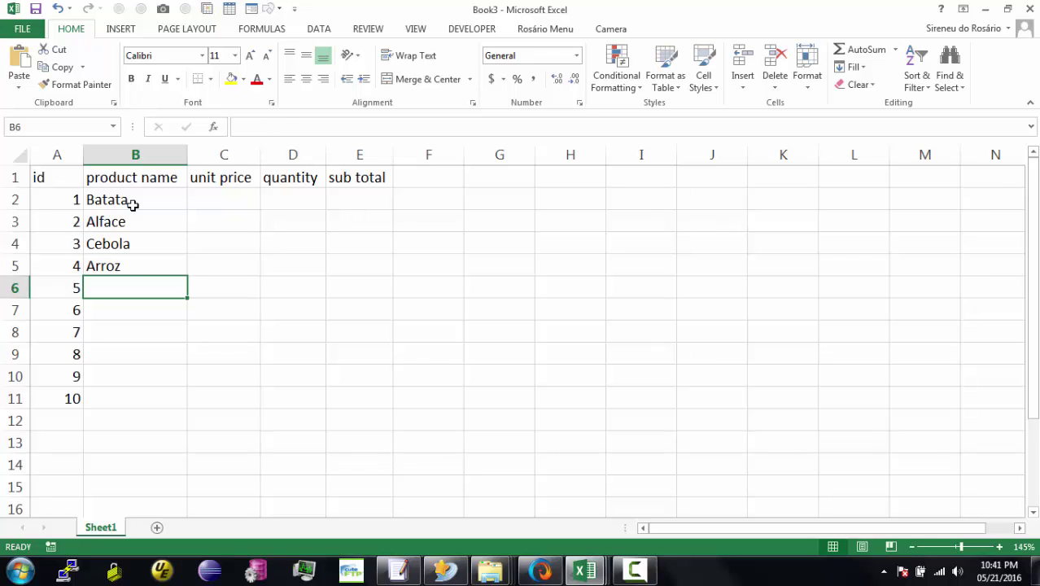
{"action": "type", "text": "Pimenta"}
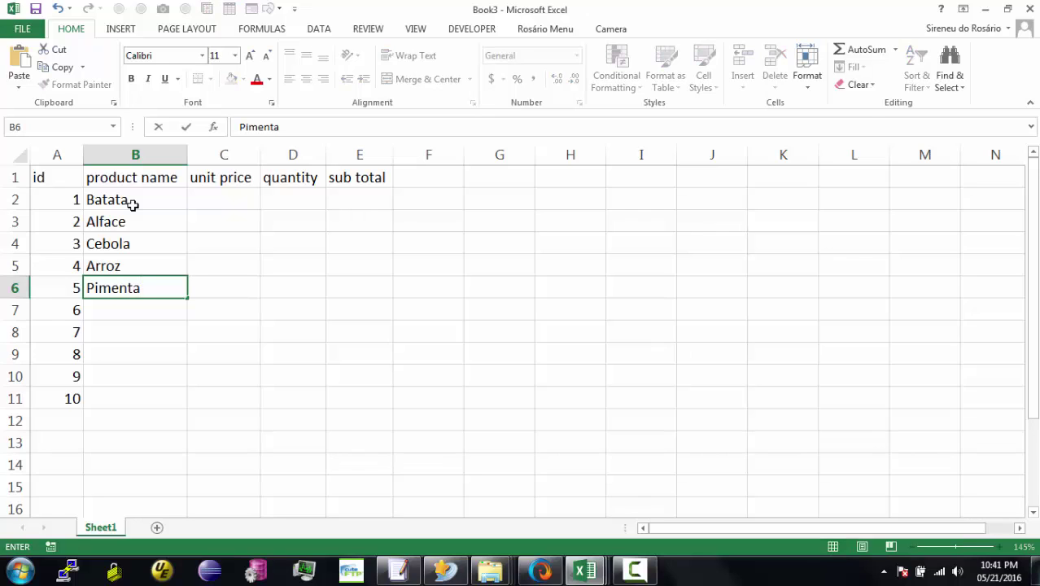
{"action": "key", "text": "Return"}
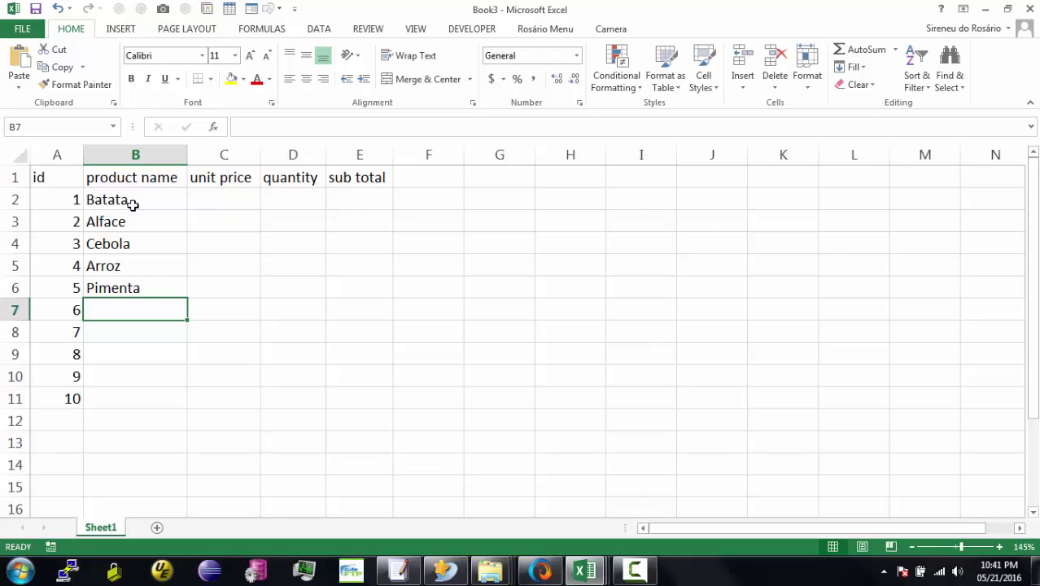
Enter the product names Carne and Feijão in cells B7 and B8, capitalizing both first letters.
{"action": "type", "text": "Carna"}
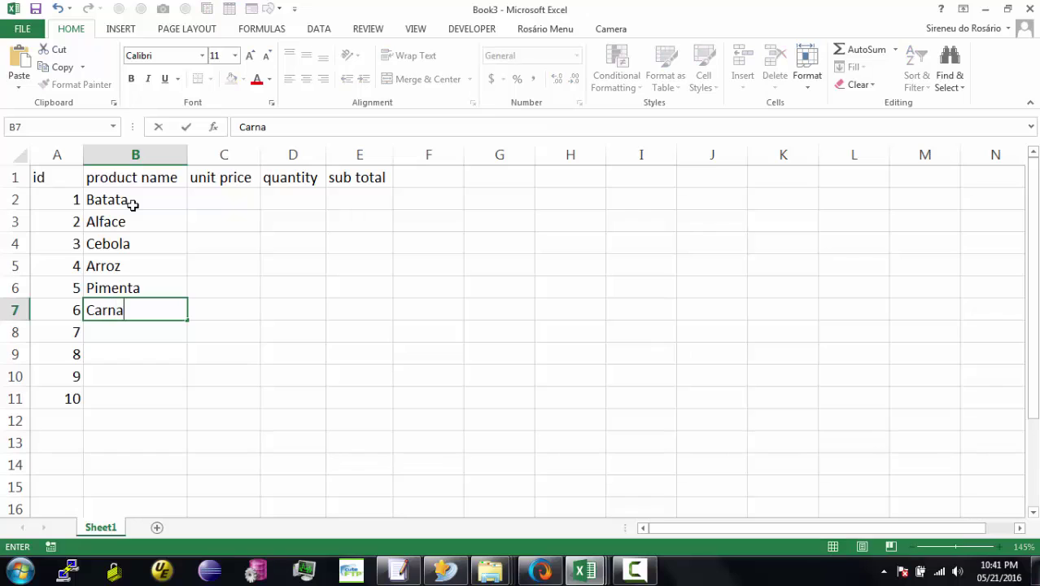
{"action": "key", "text": "BackSpace"}
{"action": "type", "text": "e"}
{"action": "key", "text": "Return"}
{"action": "type", "text": "feij"}
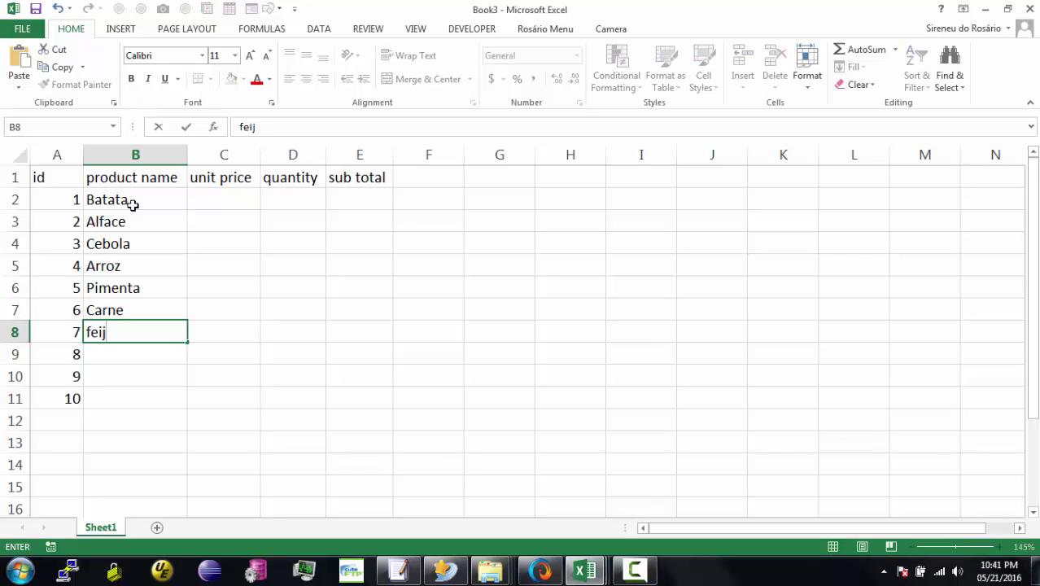
{"action": "type", "text": "ão"}
{"action": "key", "text": "F2"}
{"action": "key", "text": "Home"}
{"action": "type", "text": "F"}
{"action": "key", "text": "Delete"}
{"action": "key", "text": "Return"}
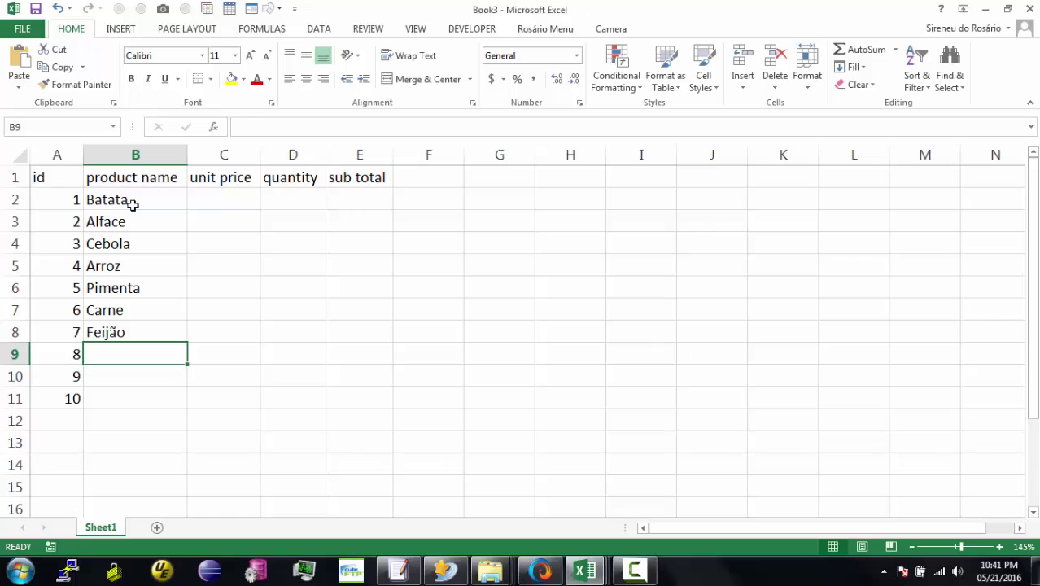
Enter the product names Piri-piri, Manteiga and Amendoim in cells B9 to B11.
{"action": "type", "text": "Piri"}
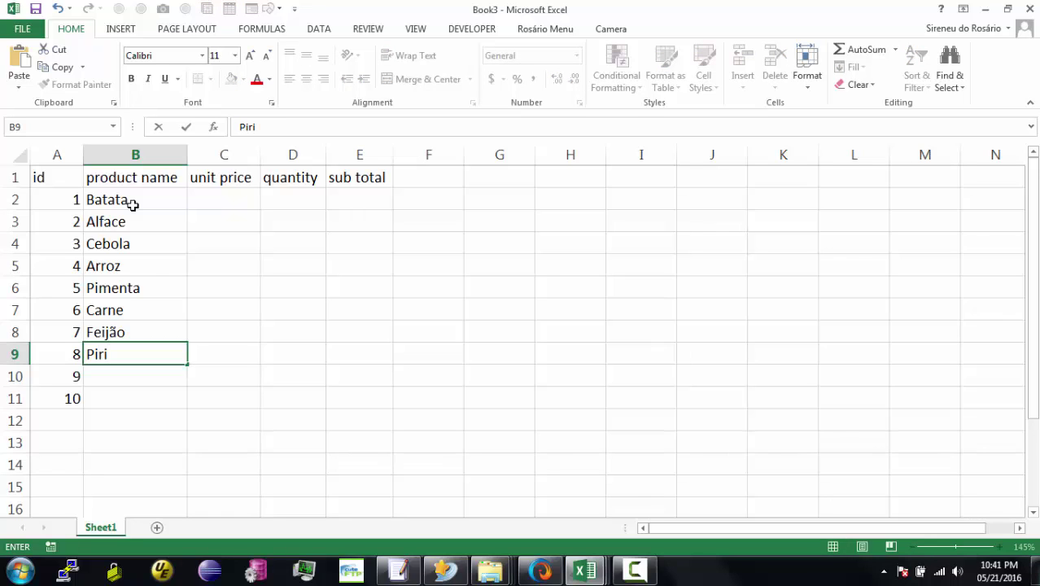
{"action": "type", "text": "-pirio"}
{"action": "key", "text": "BackSpace"}
{"action": "key", "text": "Return"}
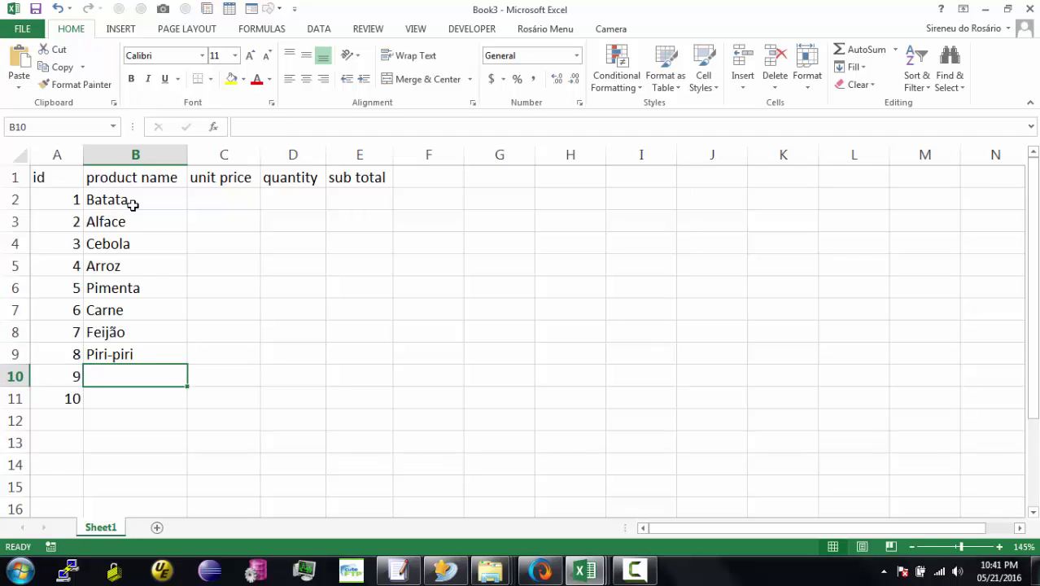
{"action": "type", "text": "Mantei"}
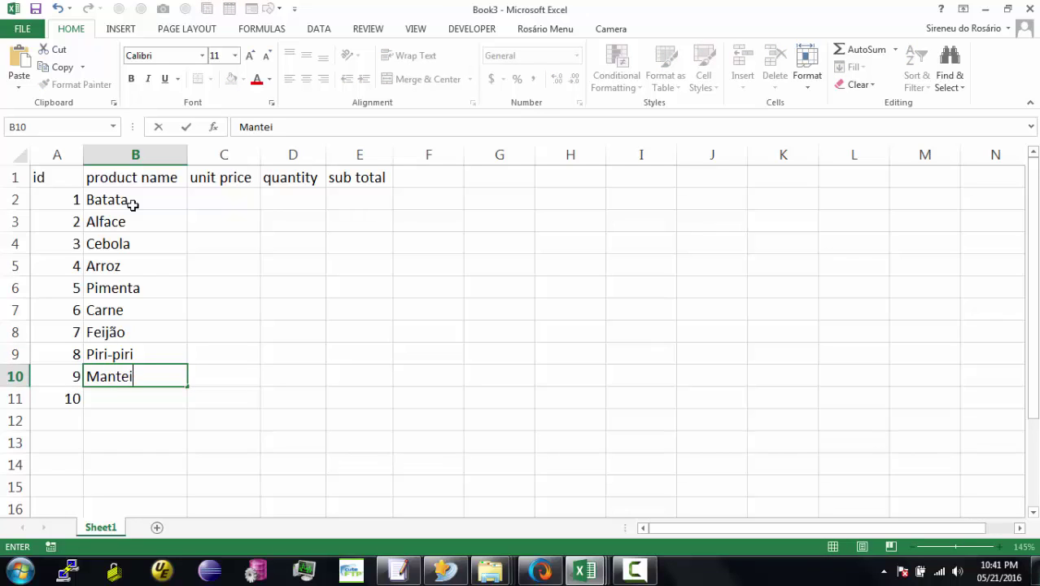
{"action": "type", "text": "ga"}
{"action": "key", "text": "Return"}
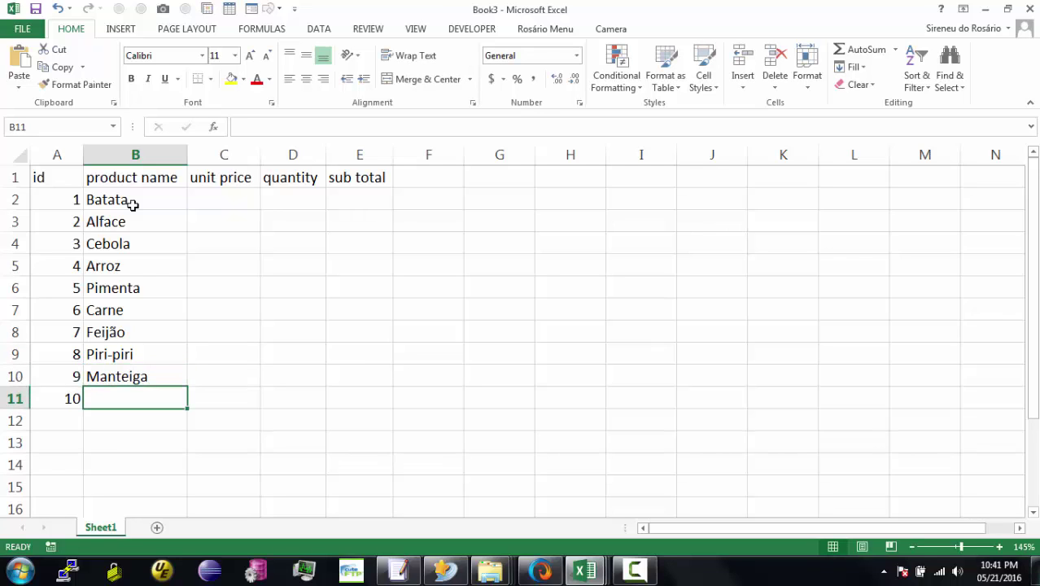
{"action": "type", "text": "Amendoim"}
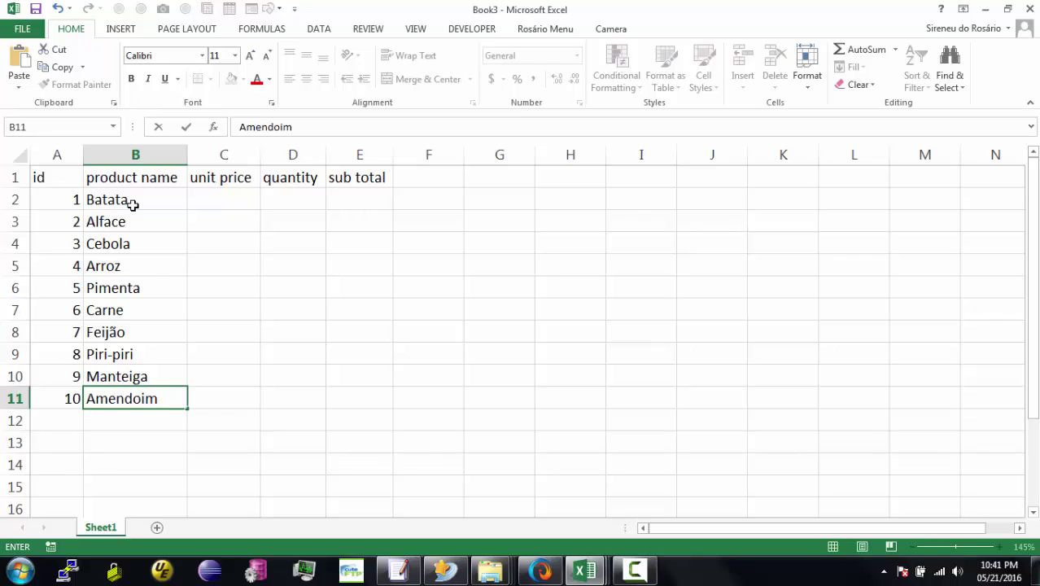
{"action": "key", "text": "Return"}
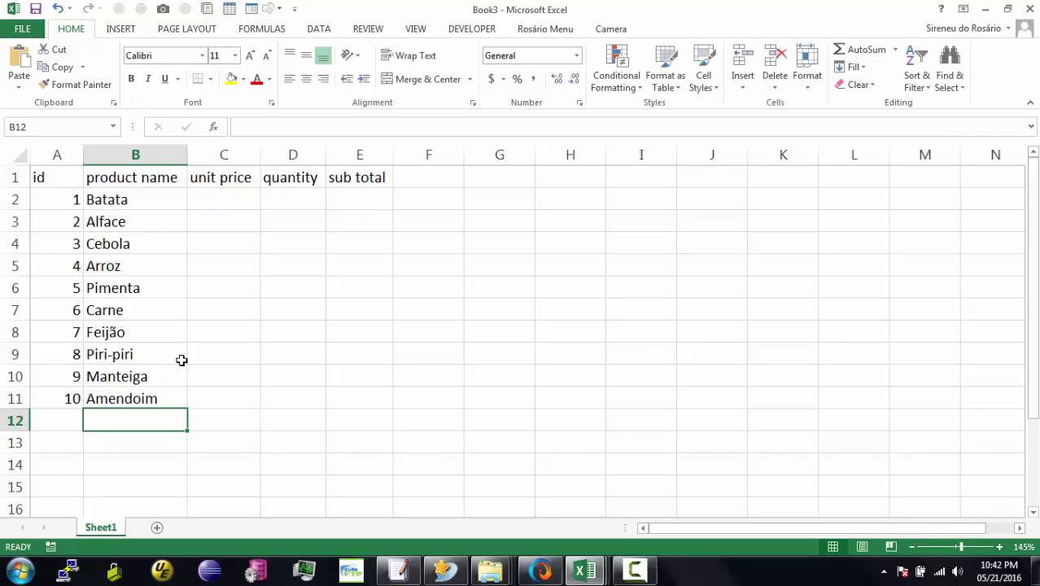
Try filling the whole range C2:C11 at once with =RANDBETWEEN(100,500), and clear the range again.
{"action": "left_click", "coordinate": [221, 194]}
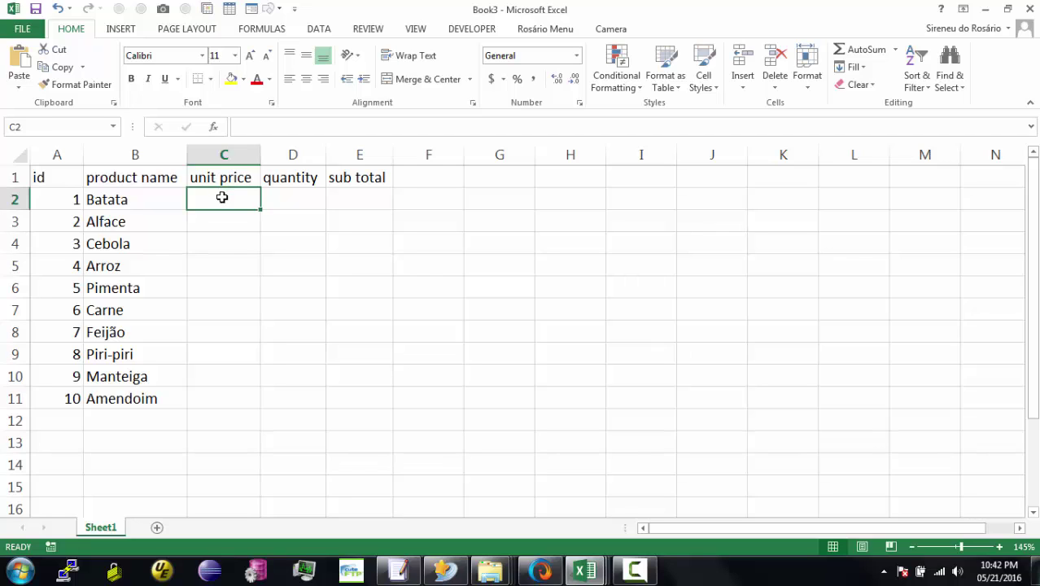
{"action": "left_click_drag", "start_coordinate": [222, 197], "coordinate": [220, 402]}
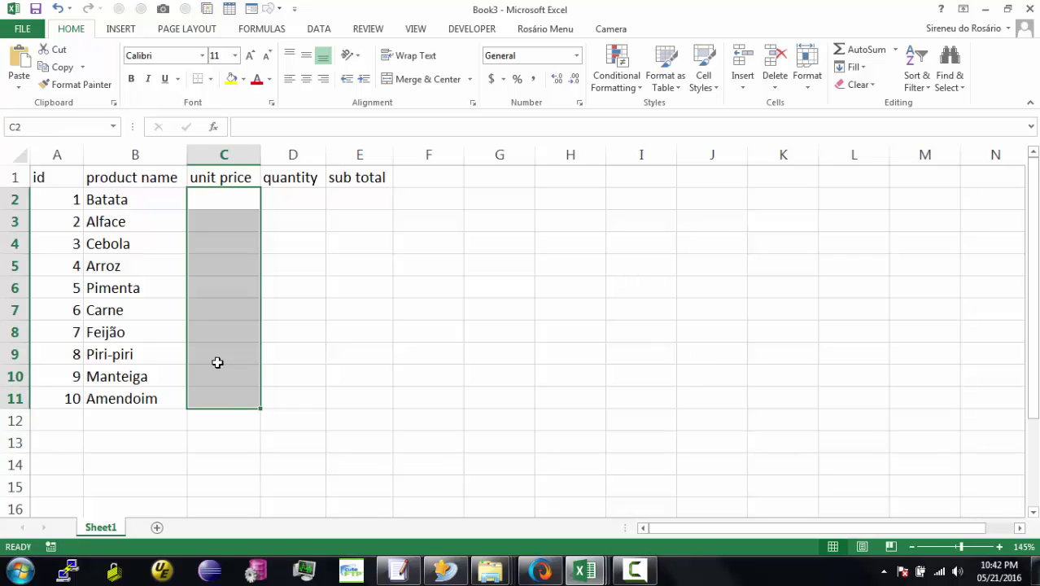
{"action": "type", "text": "=ran"}
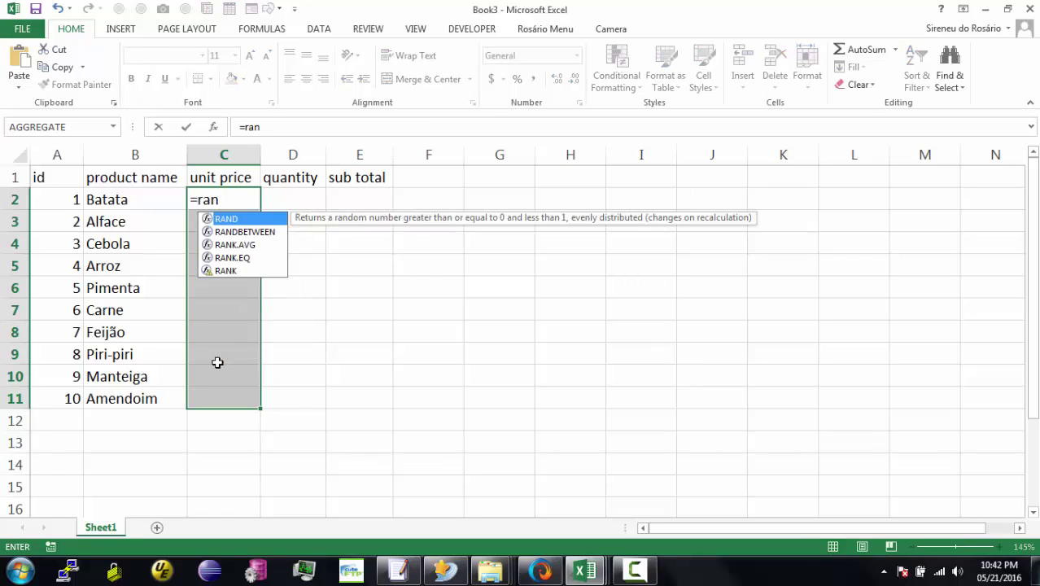
{"action": "key", "text": "Down"}
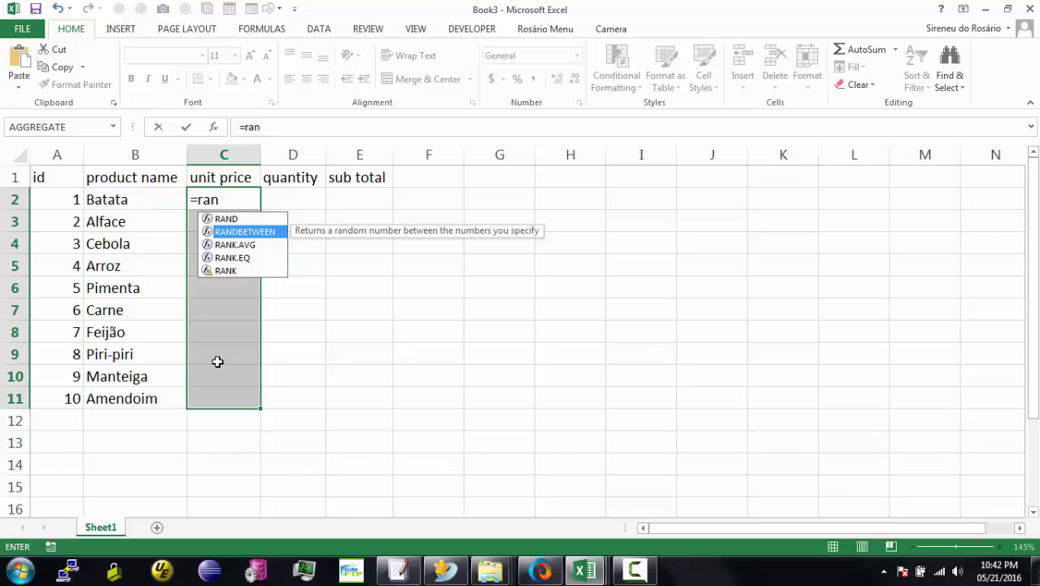
{"action": "key", "text": "Tab"}
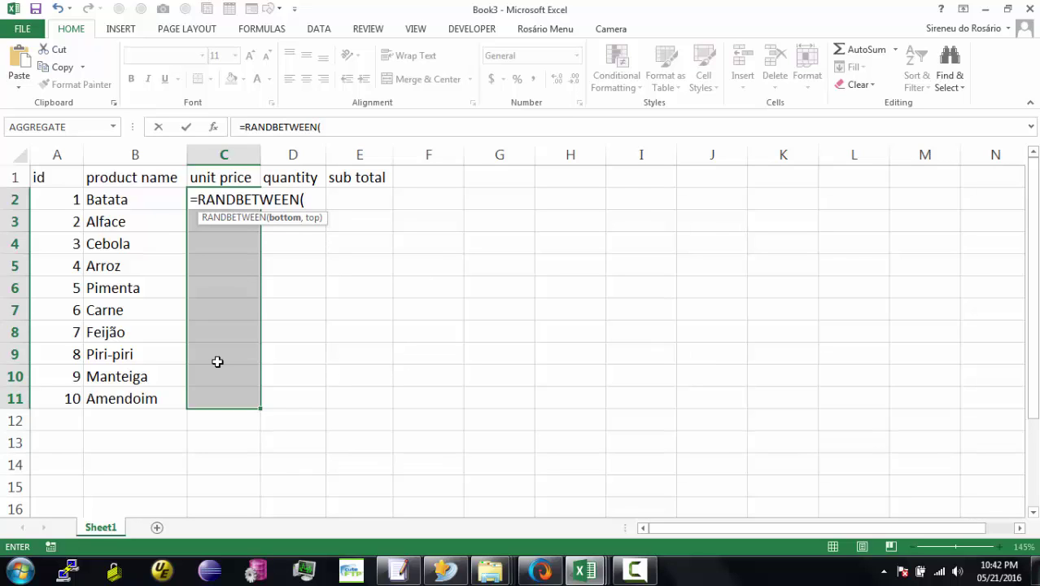
{"action": "type", "text": "100,"}
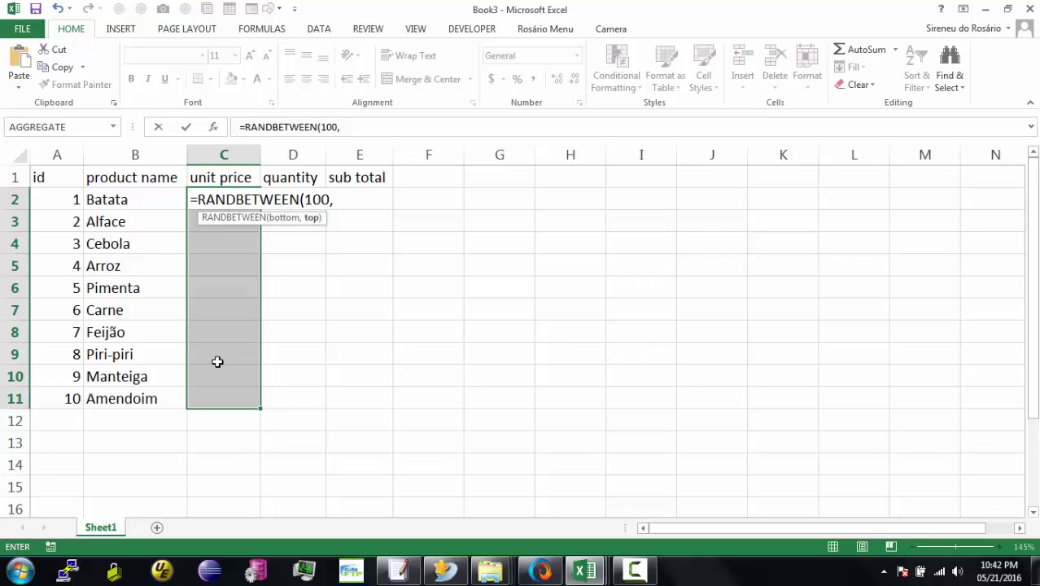
{"action": "type", "text": "500)"}
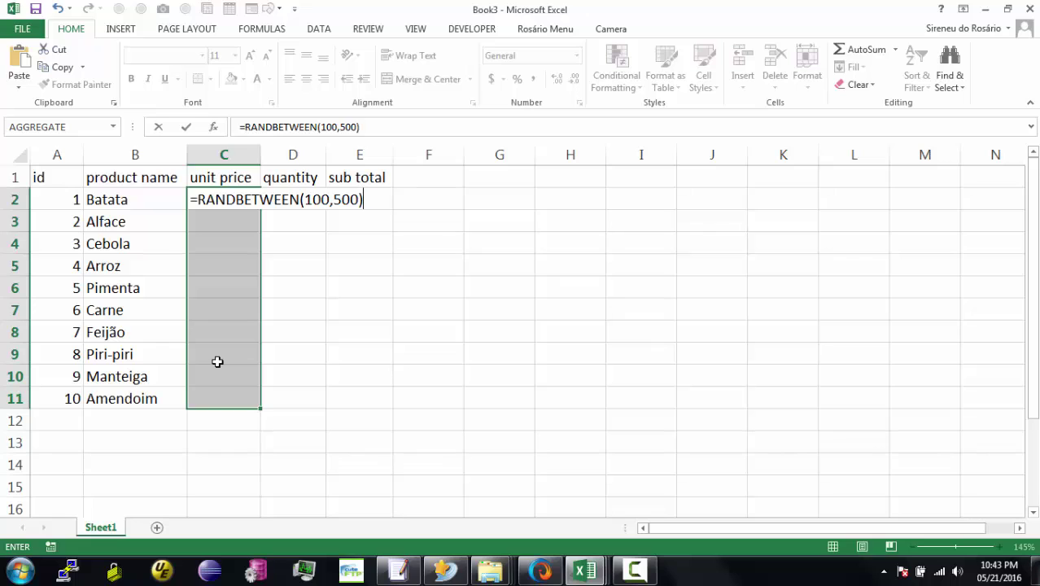
{"action": "key", "text": "ctrl+Return"}
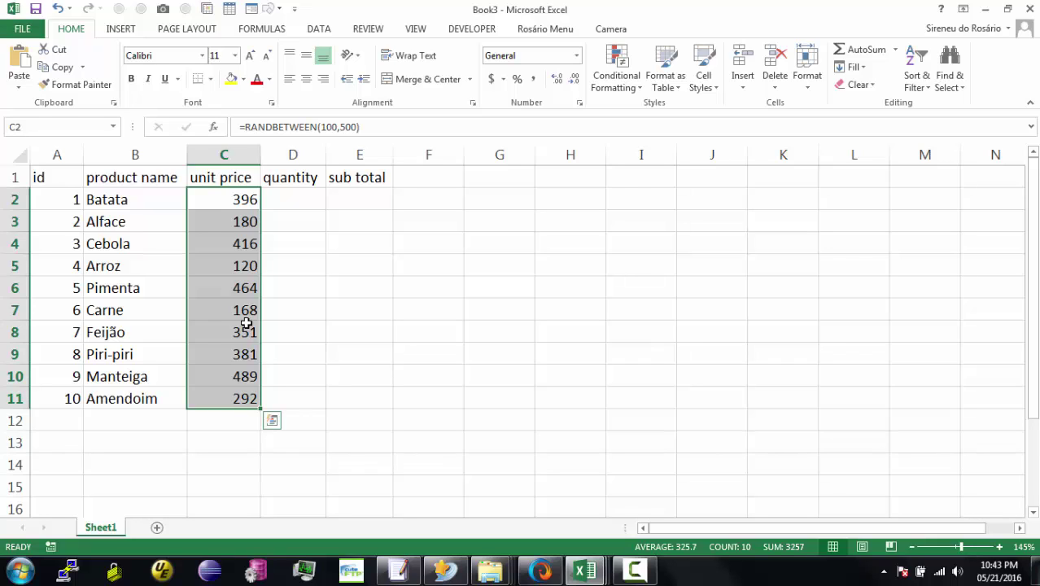
{"action": "key", "text": "Delete"}
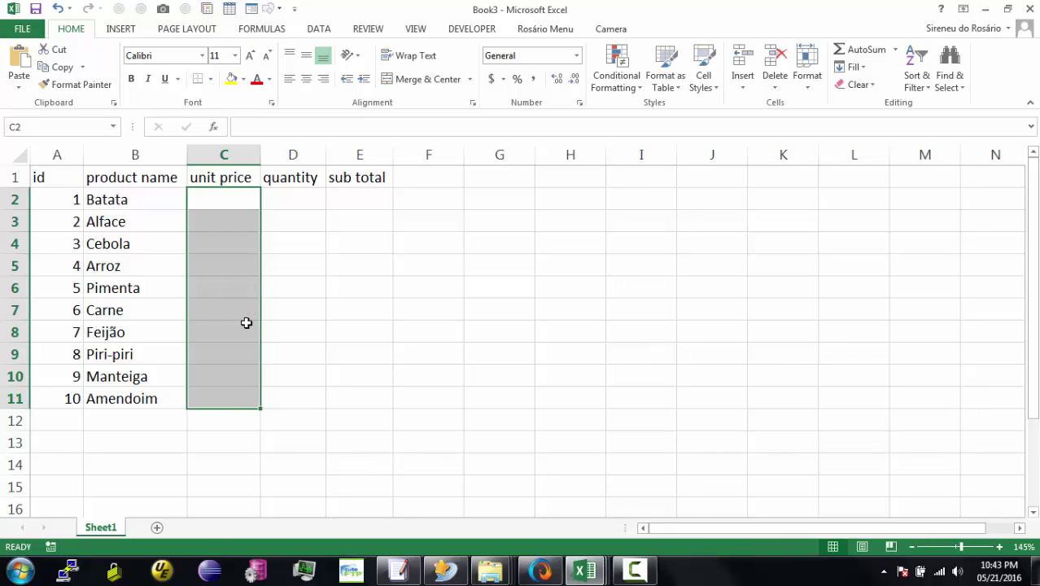
Enter =RANDBETWEEN(100,500) as the unit price in C2 and copy the formula down to C11.
{"action": "left_click", "coordinate": [228, 200]}
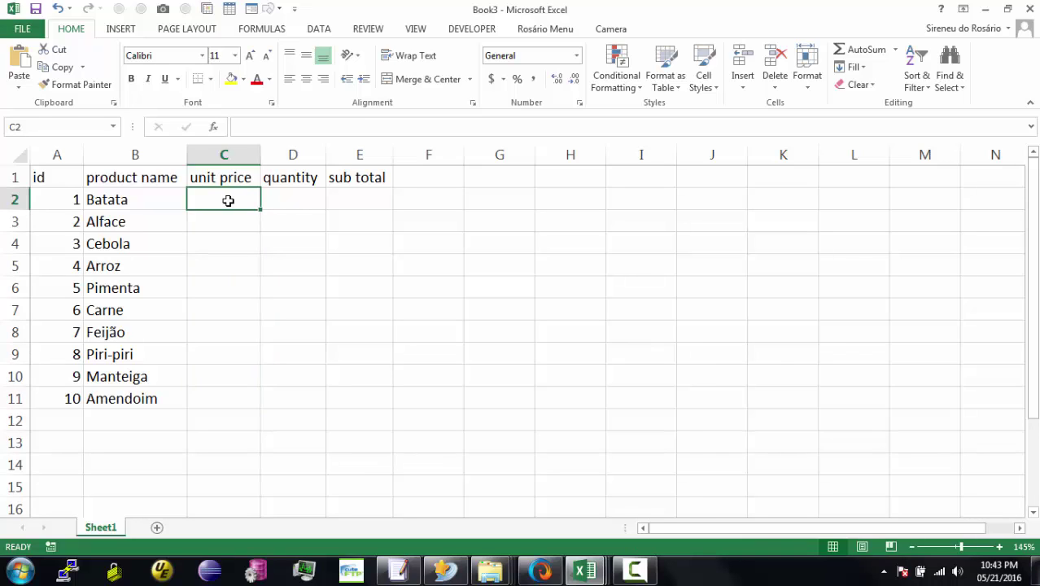
{"action": "type", "text": "=ran"}
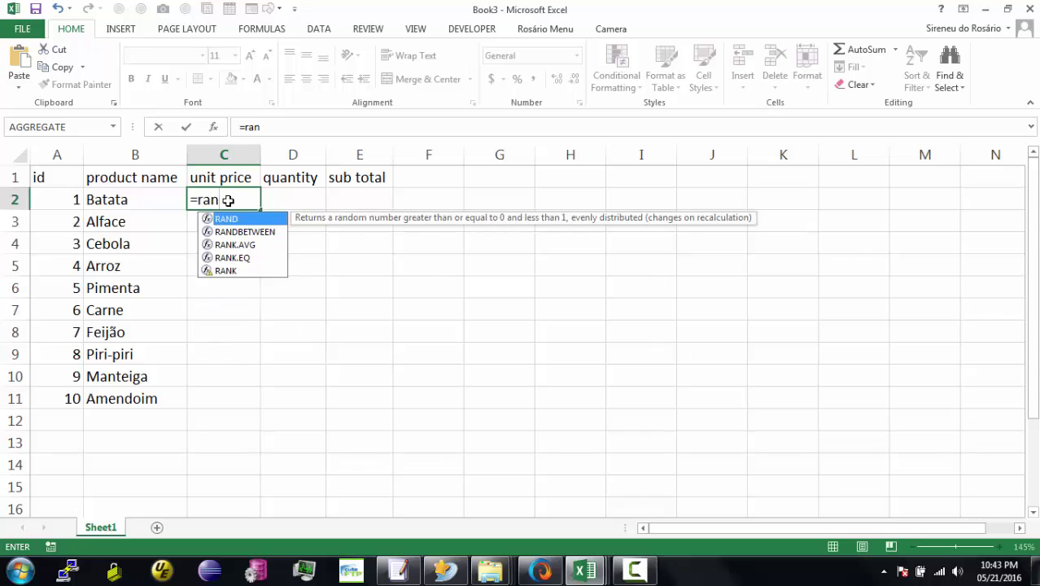
{"action": "key", "text": "Down"}
{"action": "key", "text": "Tab"}
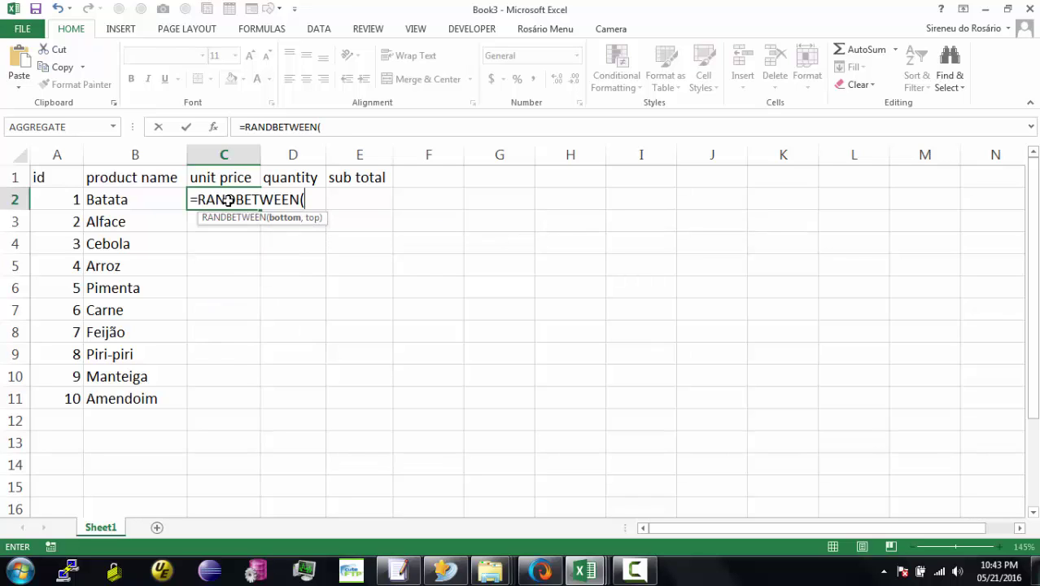
{"action": "type", "text": "100,500"}
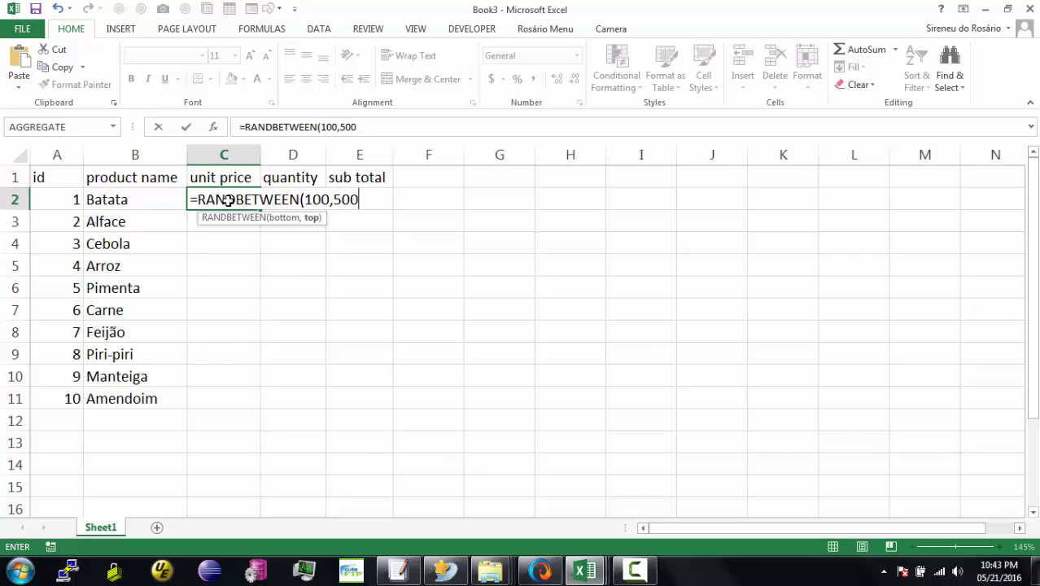
{"action": "type", "text": ")"}
{"action": "key", "text": "Return"}
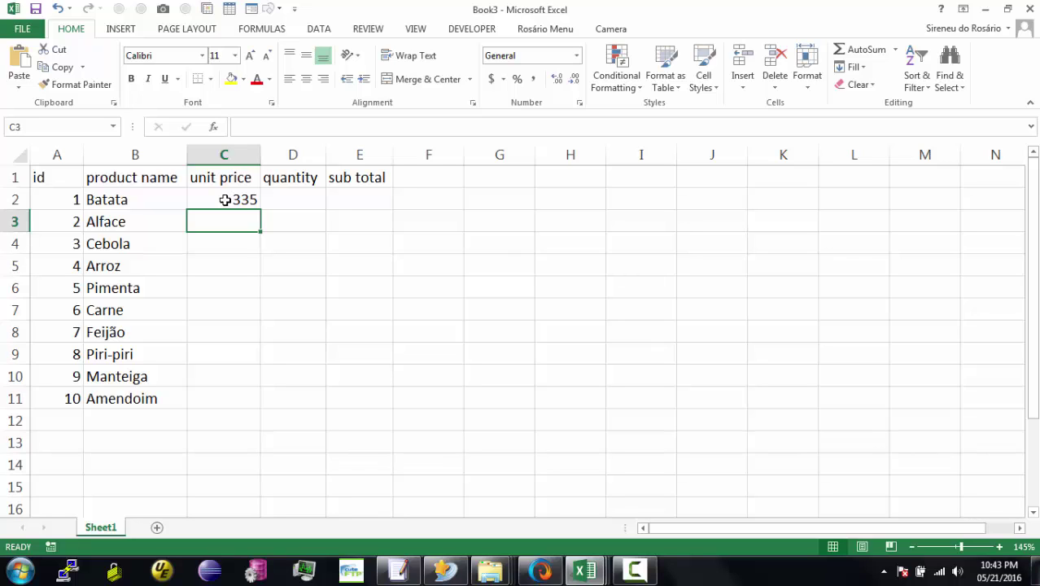
{"action": "left_click", "coordinate": [225, 200]}
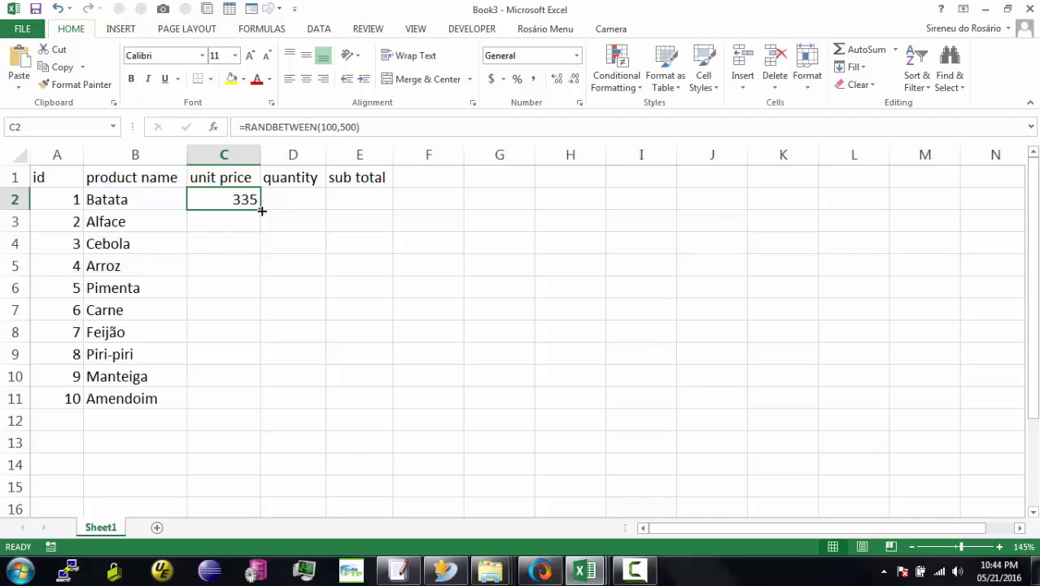
{"action": "double_click", "coordinate": [262, 210]}
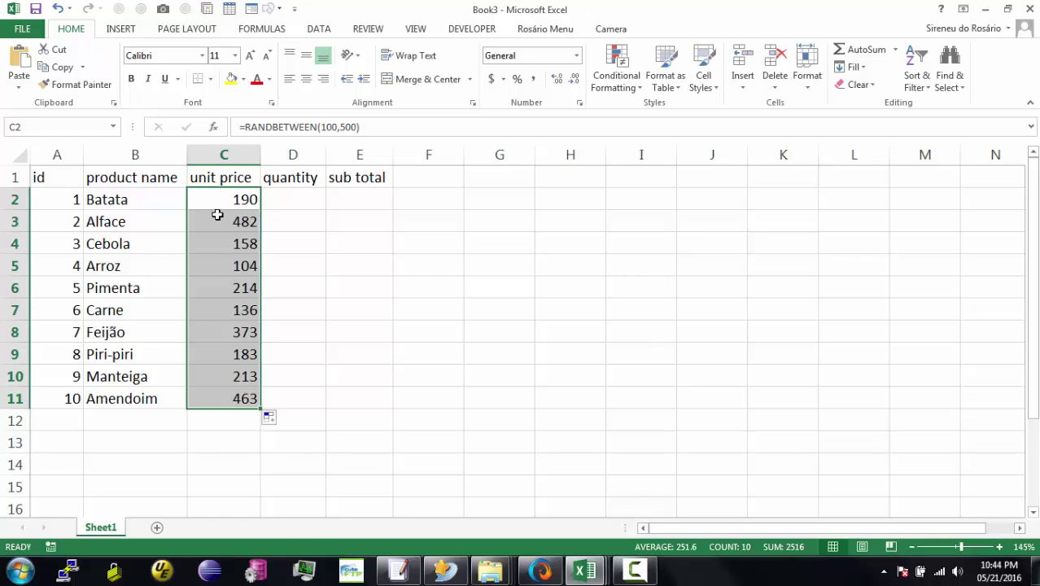
Replace the unit price formulas in C2:C11 with their fixed values by copying and pasting values in place.
{"action": "left_click", "coordinate": [59, 67]}
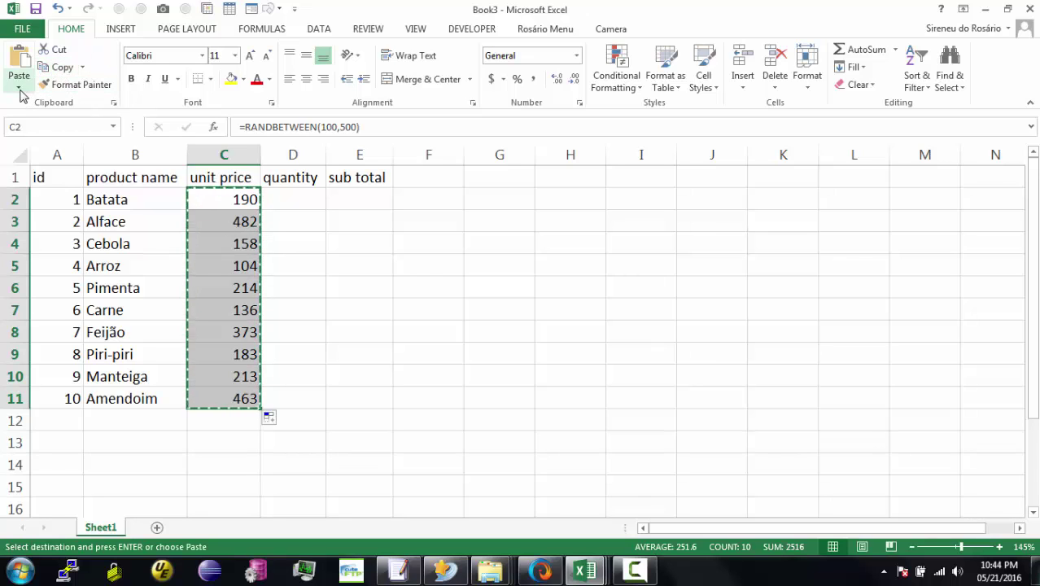
{"action": "left_click", "coordinate": [19, 86]}
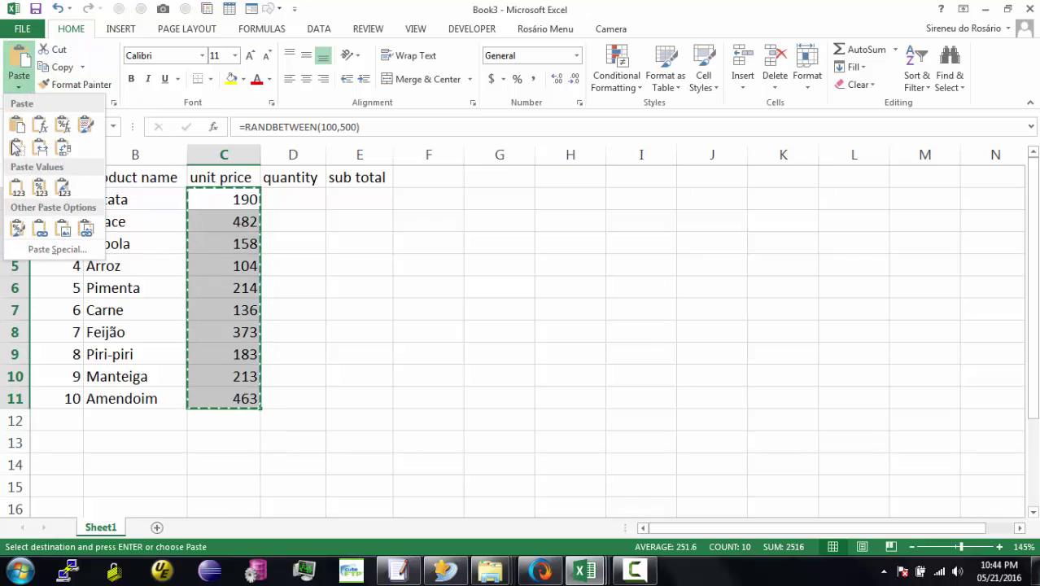
{"action": "left_click", "coordinate": [17, 188]}
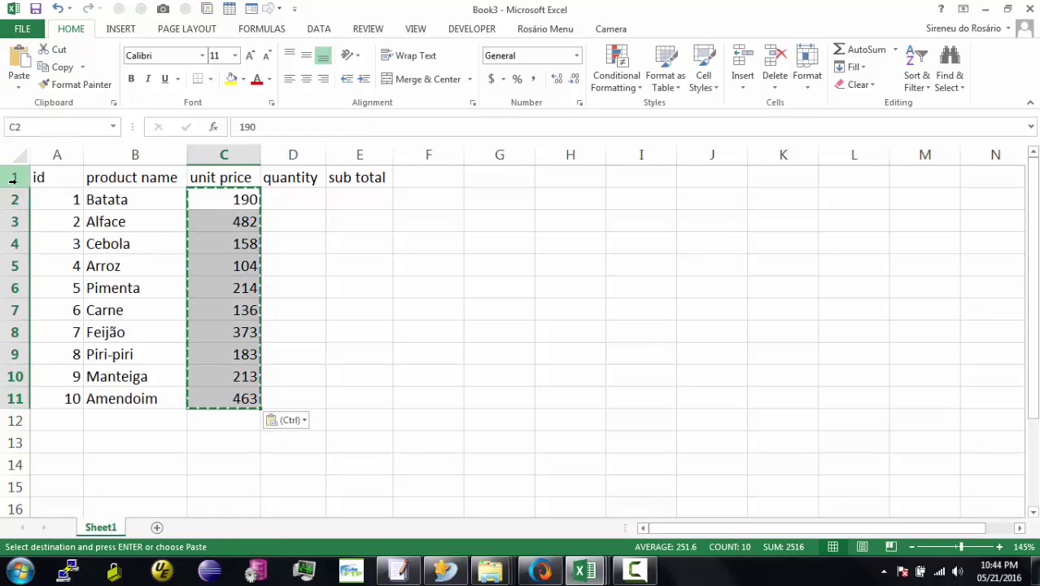
{"action": "key", "text": "Escape"}
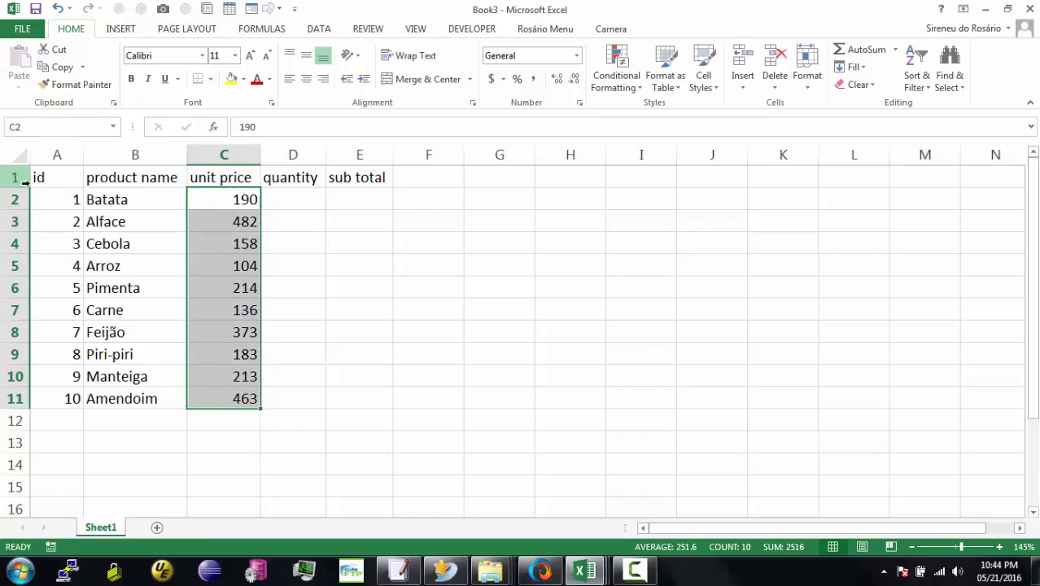
Fill all quantity cells D2:D11 at once with the formula =RANDBETWEEN(1,5).
{"action": "left_click", "coordinate": [292, 198]}
{"action": "left_click_drag", "start_coordinate": [293, 198], "coordinate": [301, 397]}
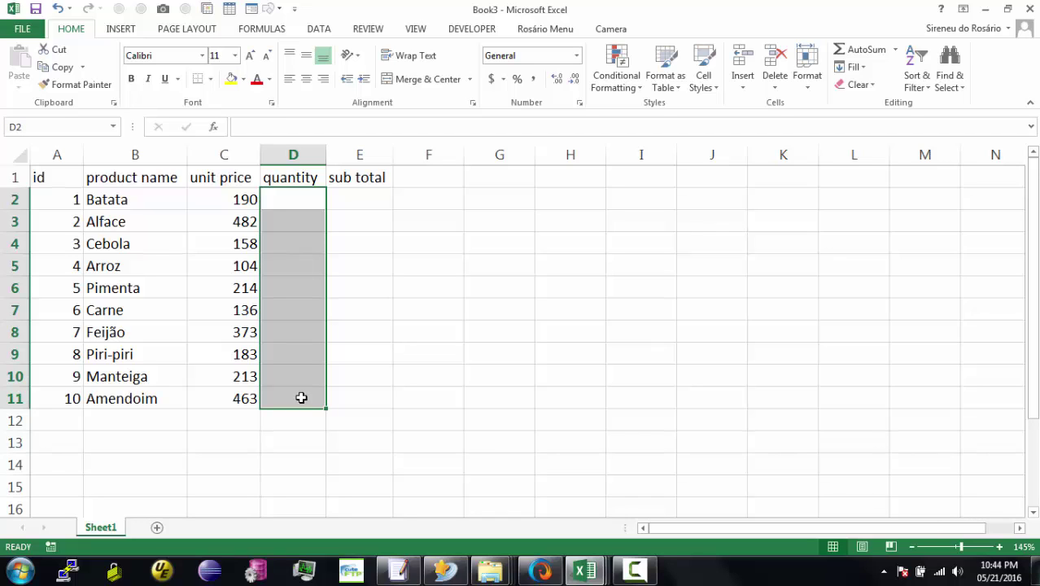
{"action": "type", "text": "=ran"}
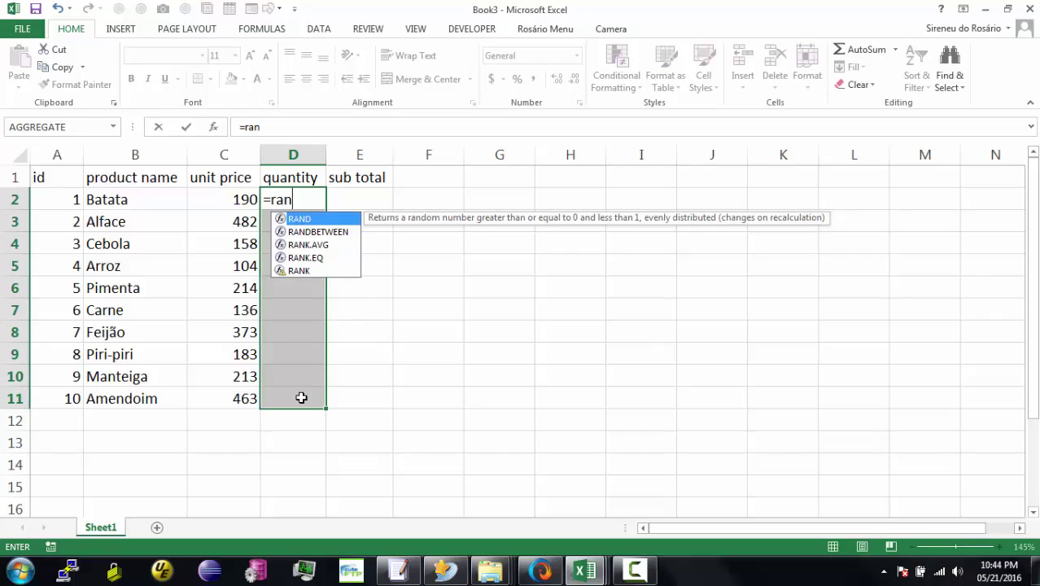
{"action": "key", "text": "Down"}
{"action": "key", "text": "Tab"}
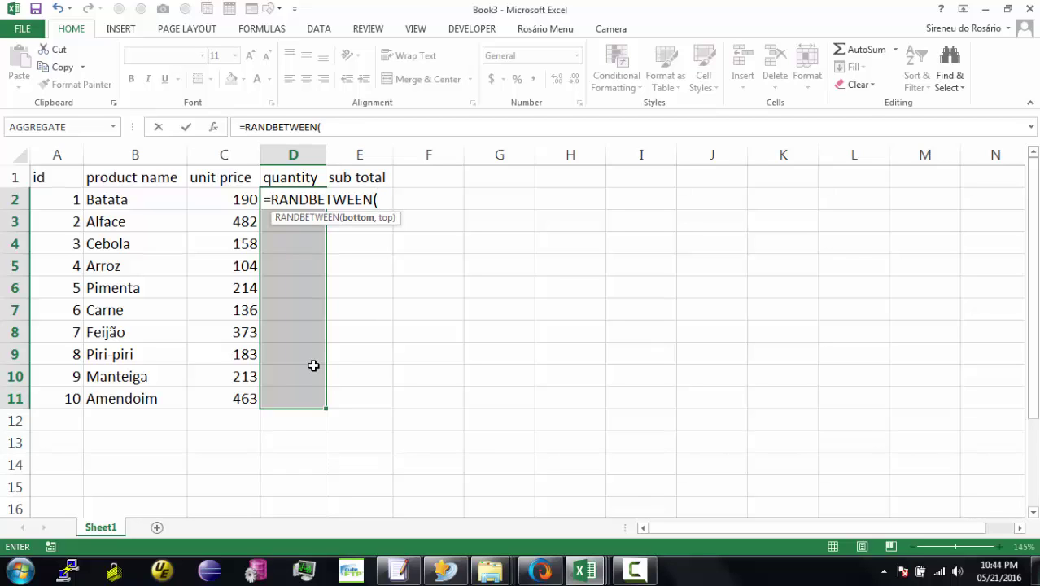
{"action": "type", "text": "1,5)"}
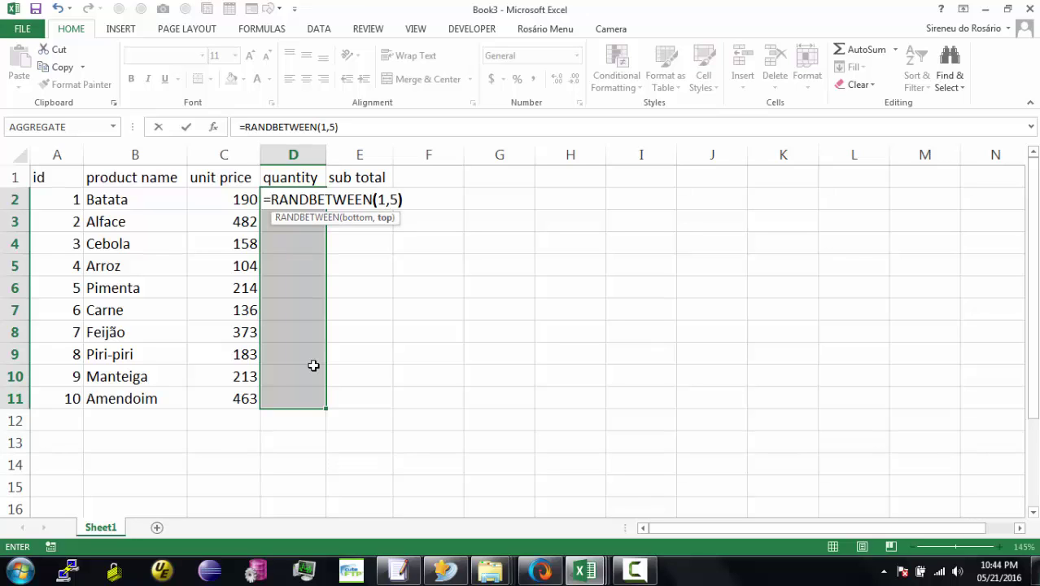
{"action": "key", "text": "ctrl+Return"}
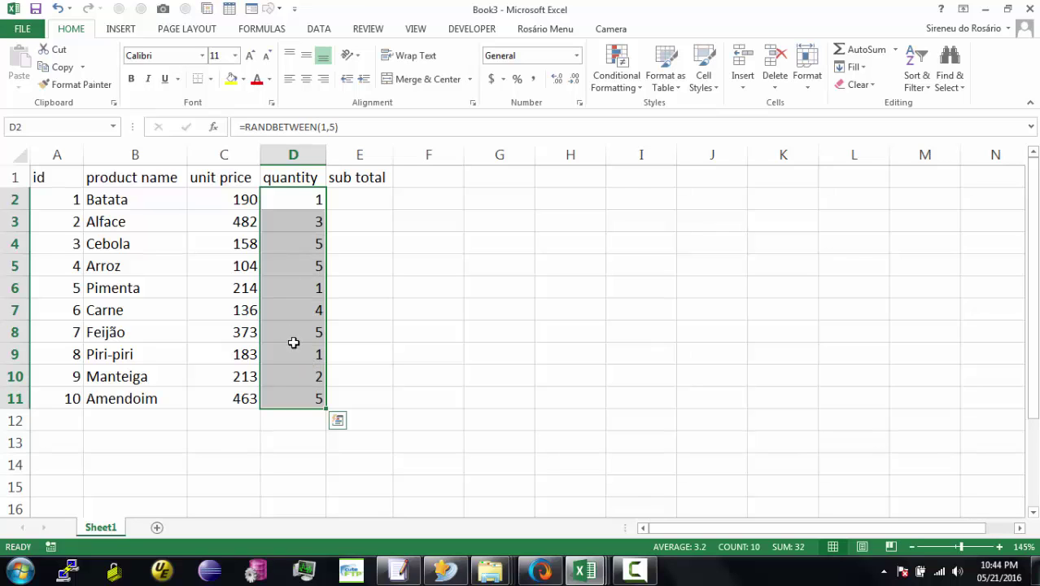
Convert the quantity formulas in D2:D11 to fixed values and widen the sub total column slightly.
{"action": "left_click", "coordinate": [58, 66]}
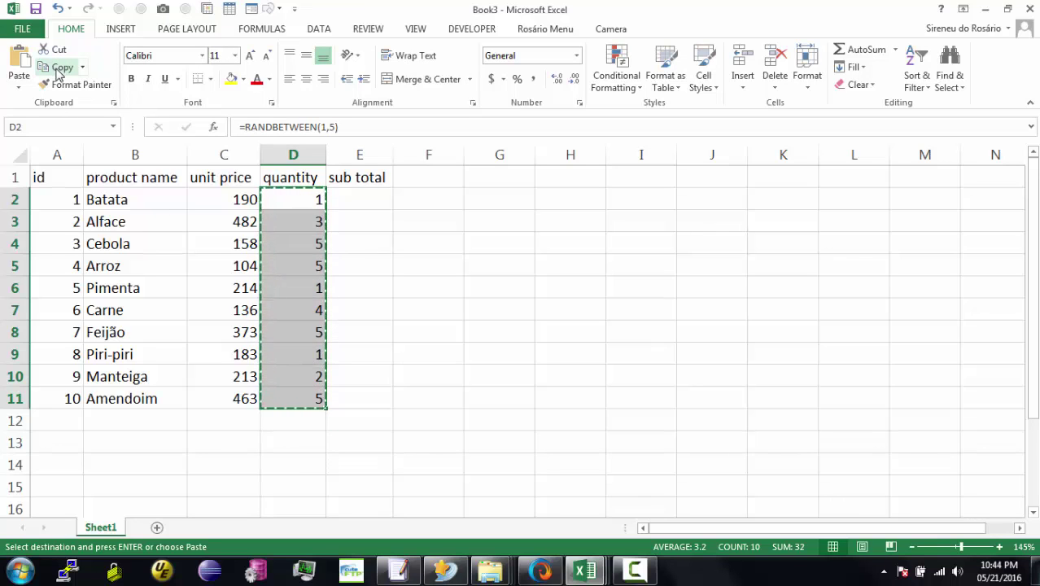
{"action": "left_click", "coordinate": [19, 90]}
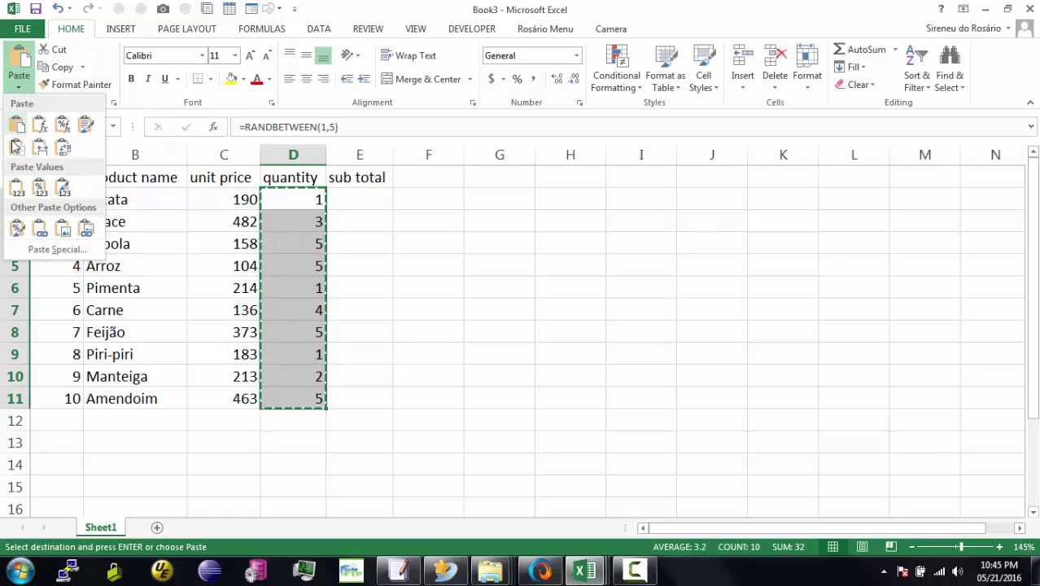
{"action": "left_click", "coordinate": [18, 189]}
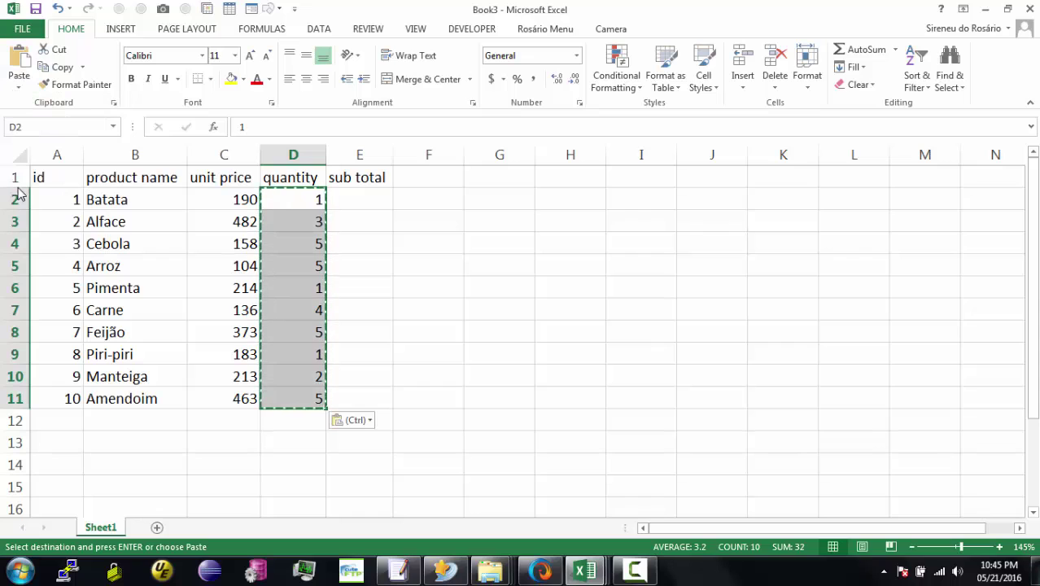
{"action": "key", "text": "Escape"}
{"action": "left_click", "coordinate": [364, 205]}
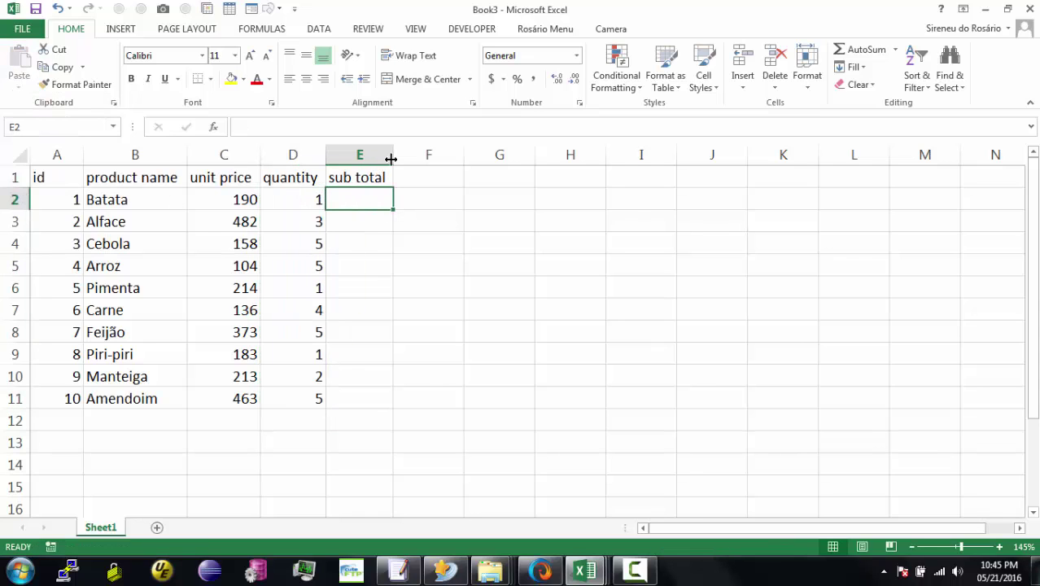
{"action": "left_click_drag", "start_coordinate": [392, 155], "coordinate": [414, 155]}
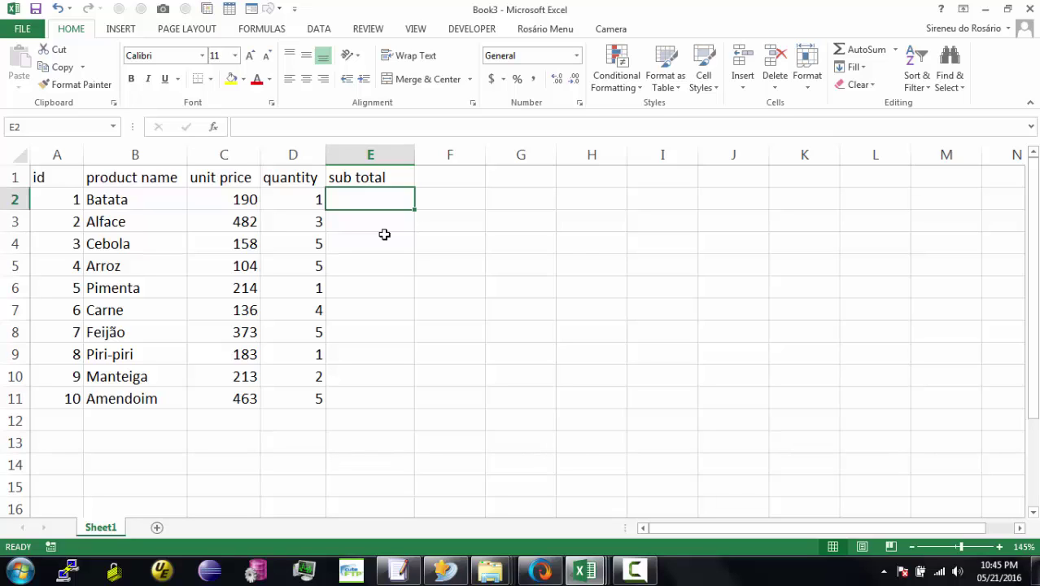
Try computing the sub total with =190*1 in E2, copy it down to E11, and clear the range again.
{"action": "type", "text": "="}
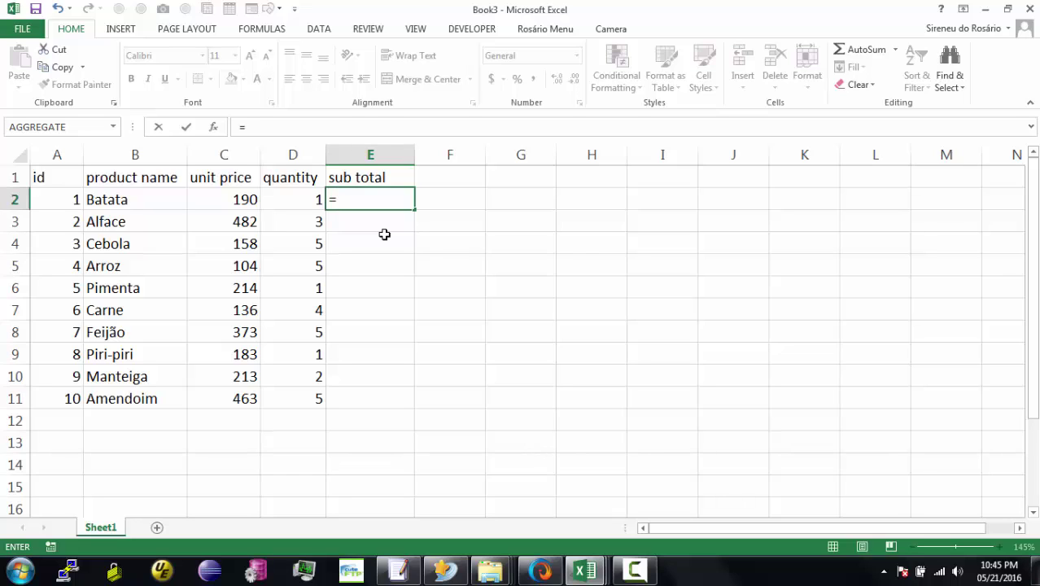
{"action": "type", "text": "190*1"}
{"action": "key", "text": "Return"}
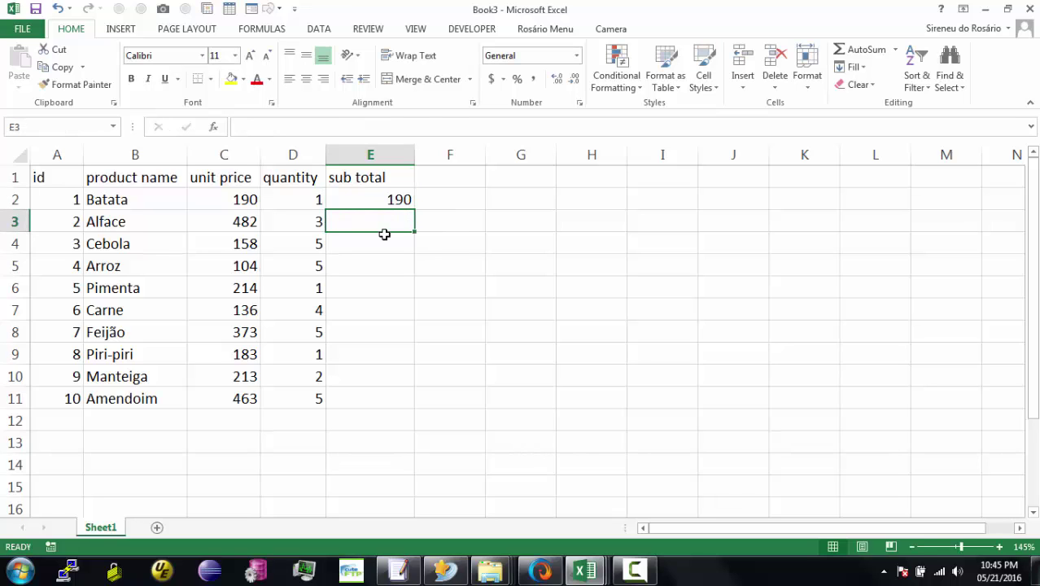
{"action": "left_click", "coordinate": [379, 201]}
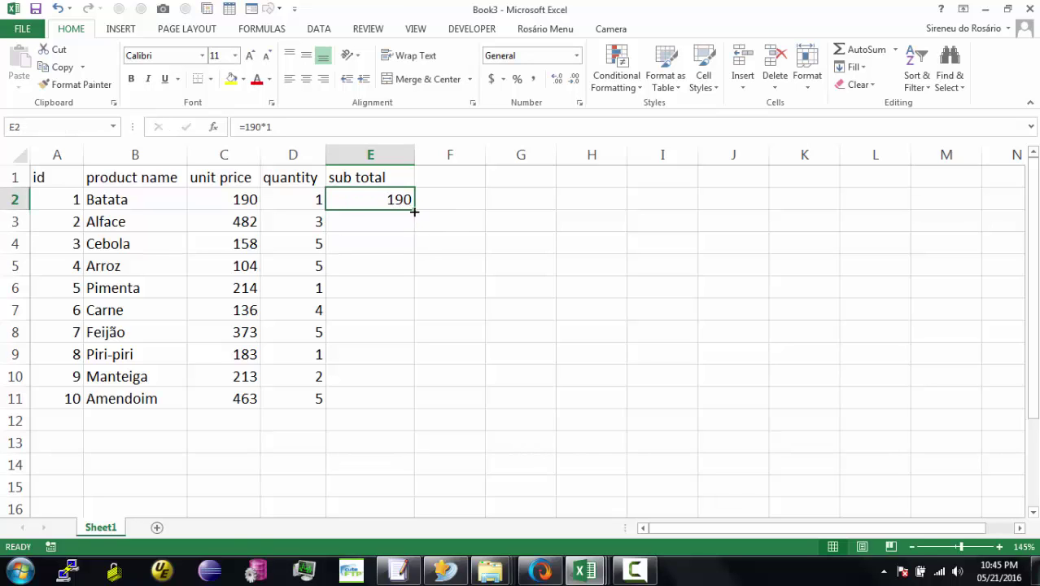
{"action": "left_click_drag", "start_coordinate": [415, 210], "coordinate": [415, 210]}
{"action": "double_click", "coordinate": [415, 210]}
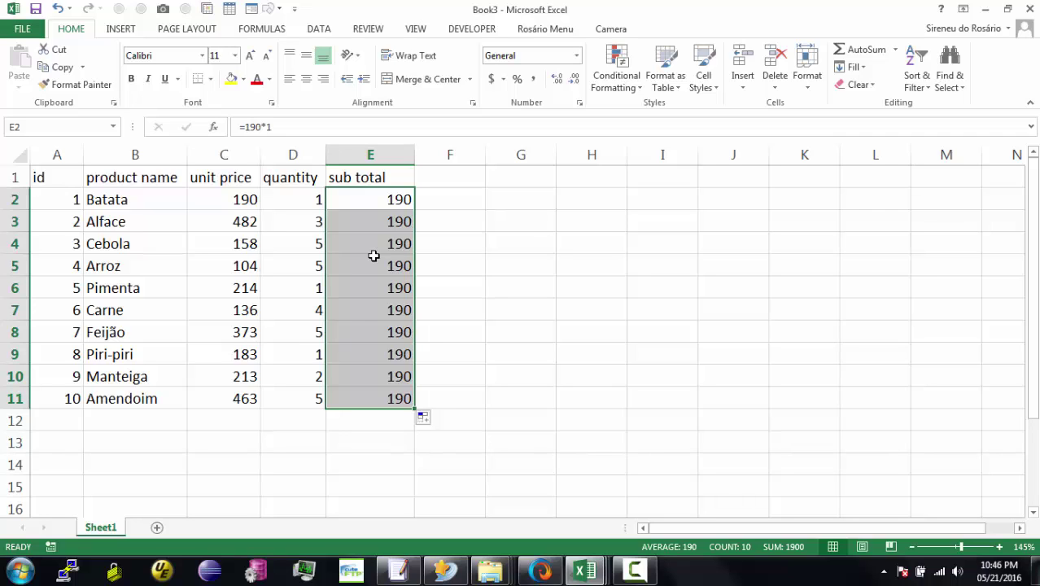
{"action": "key", "text": "Delete"}
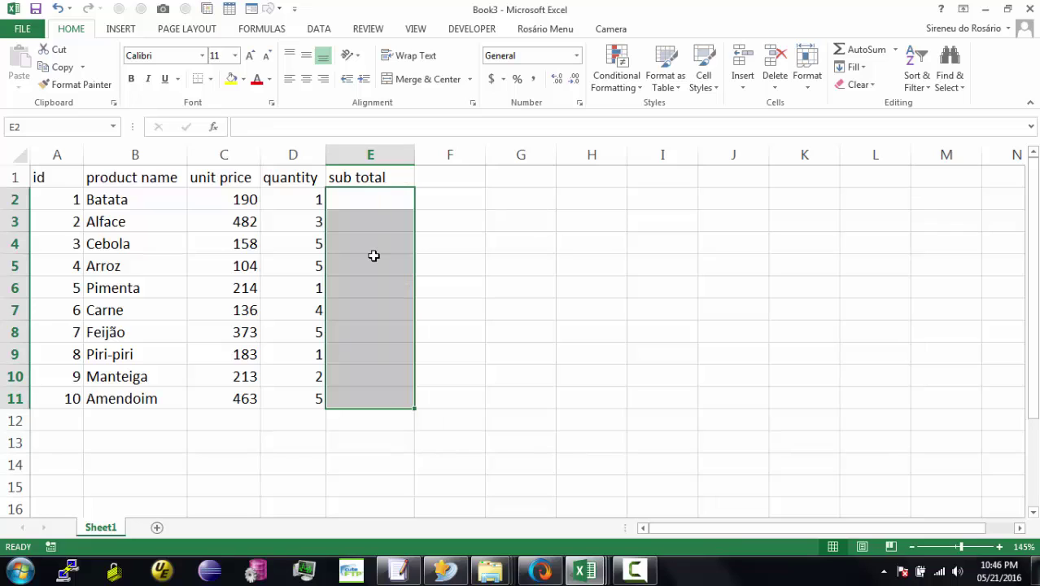
Enter the sub total formula =C2*D2 in E2 using cell references and copy it down to E11.
{"action": "left_click", "coordinate": [371, 212]}
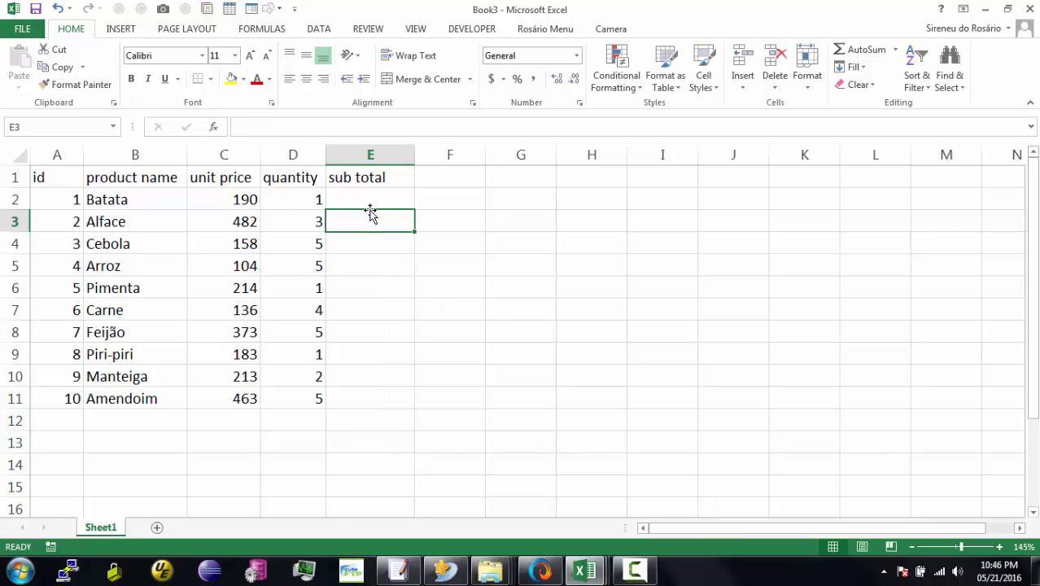
{"action": "key", "text": "Up"}
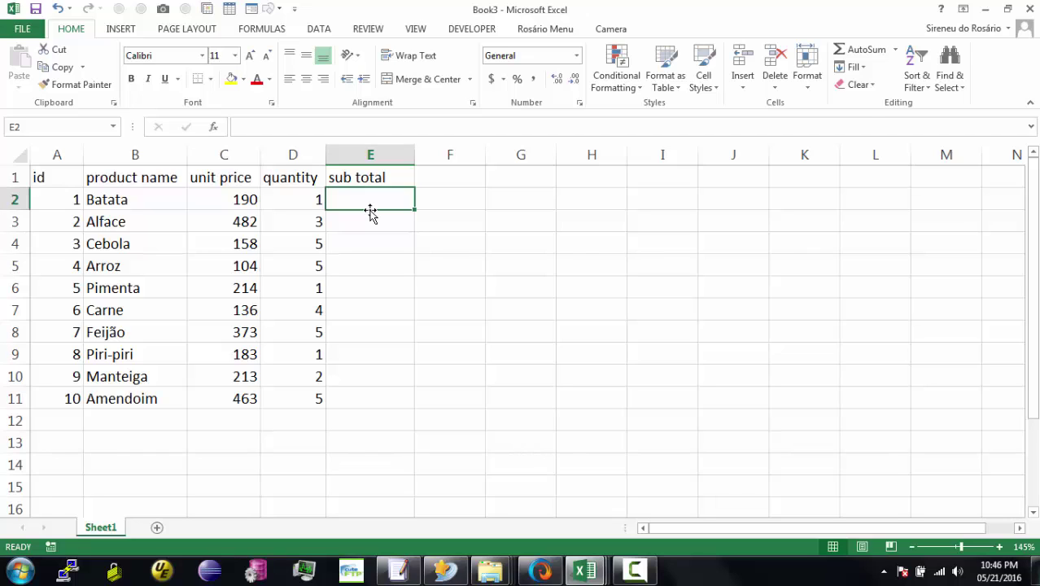
{"action": "type", "text": "="}
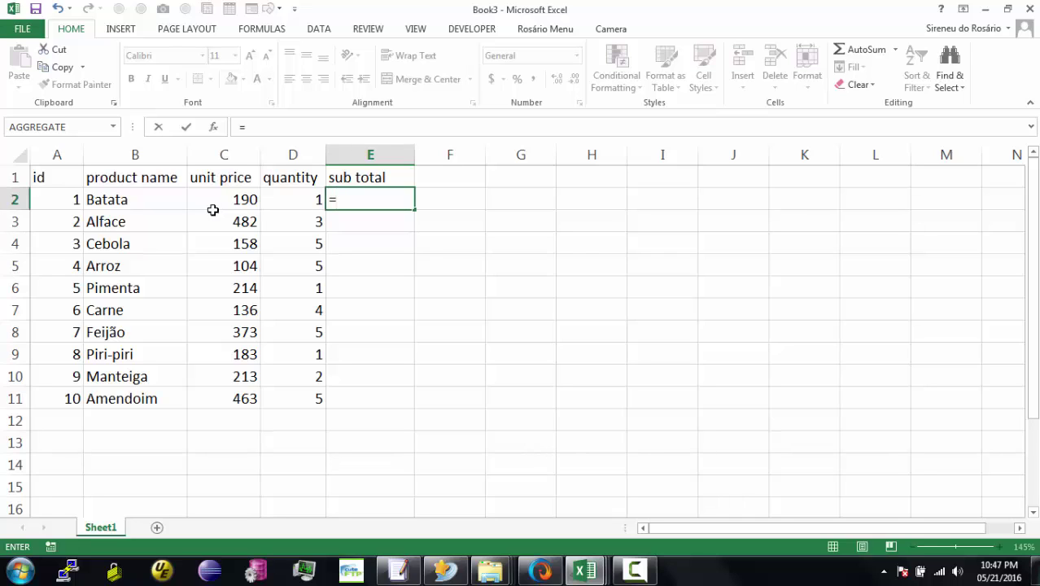
{"action": "left_click", "coordinate": [236, 199]}
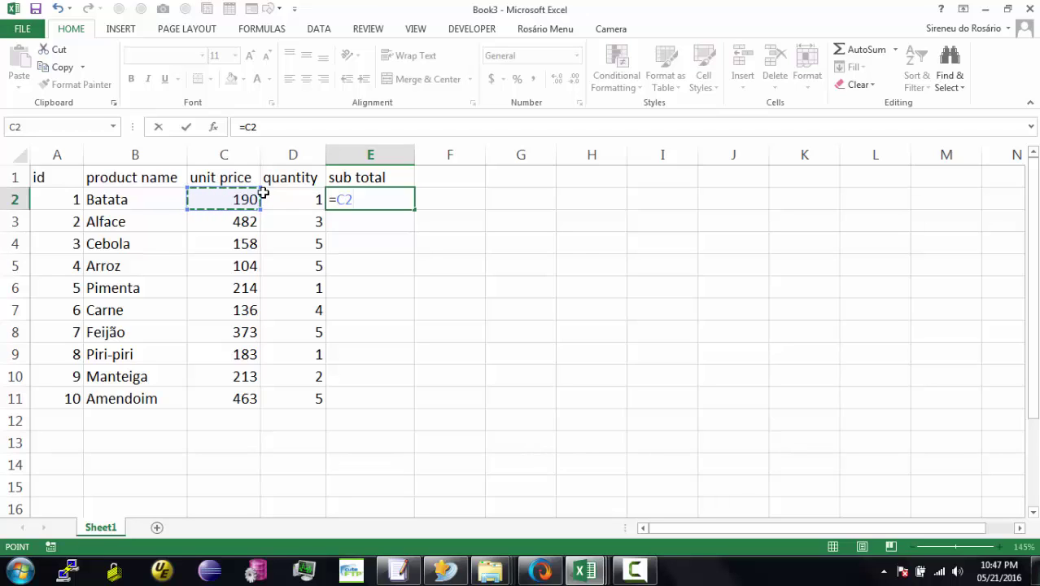
{"action": "type", "text": "*"}
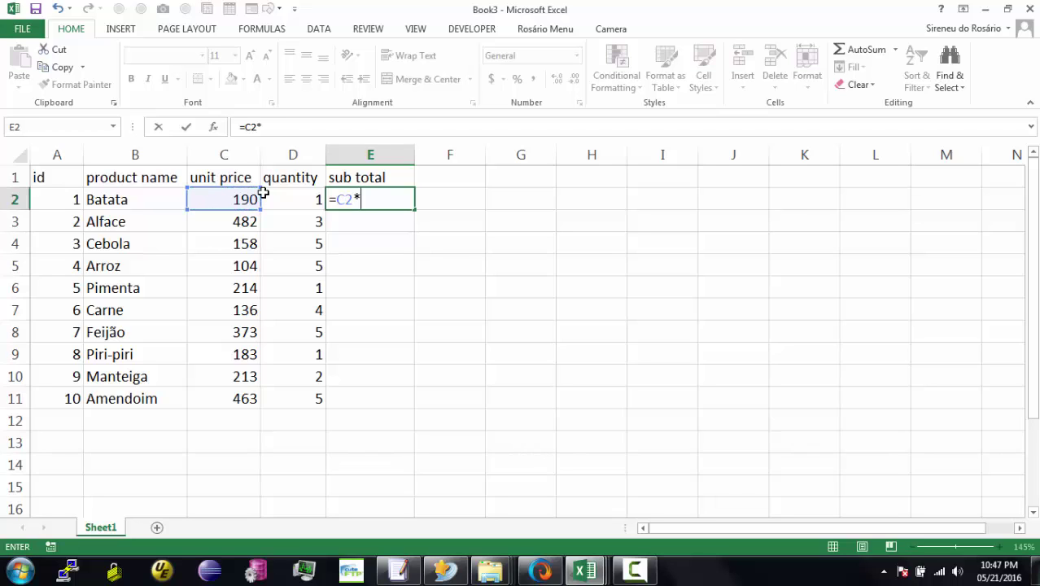
{"action": "left_click", "coordinate": [298, 197]}
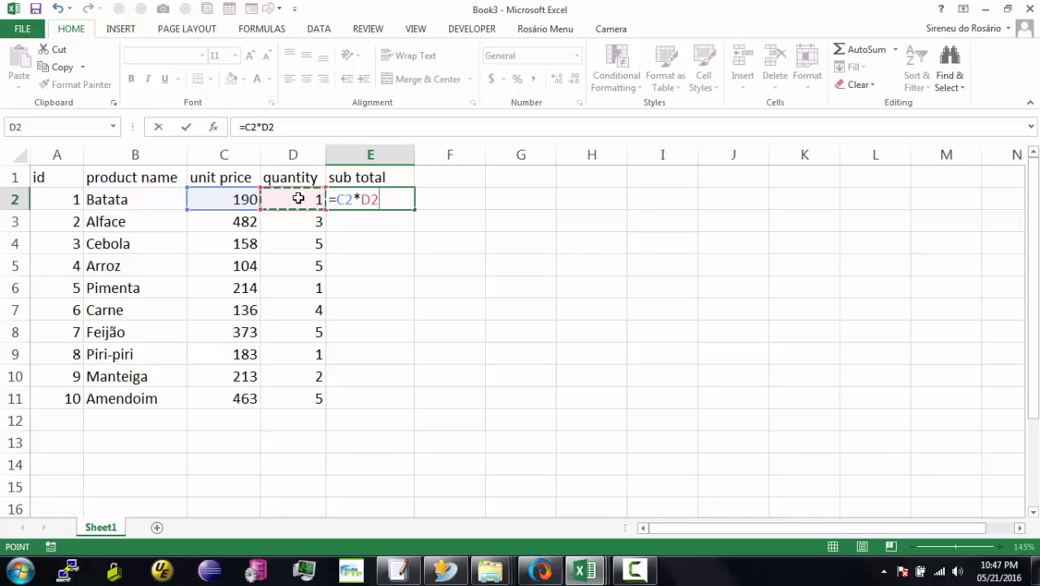
{"action": "key", "text": "Return"}
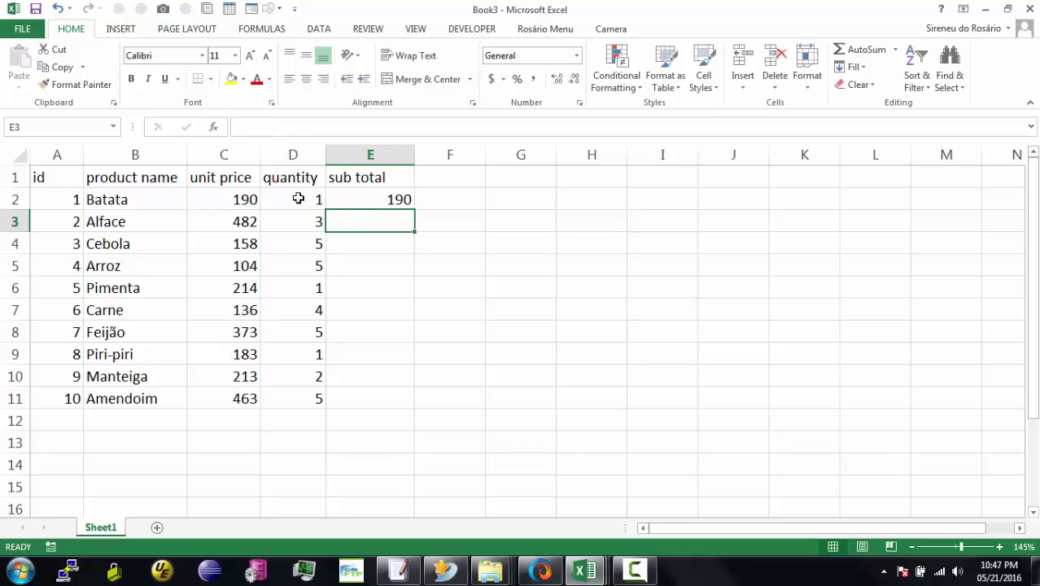
{"action": "left_click", "coordinate": [383, 197]}
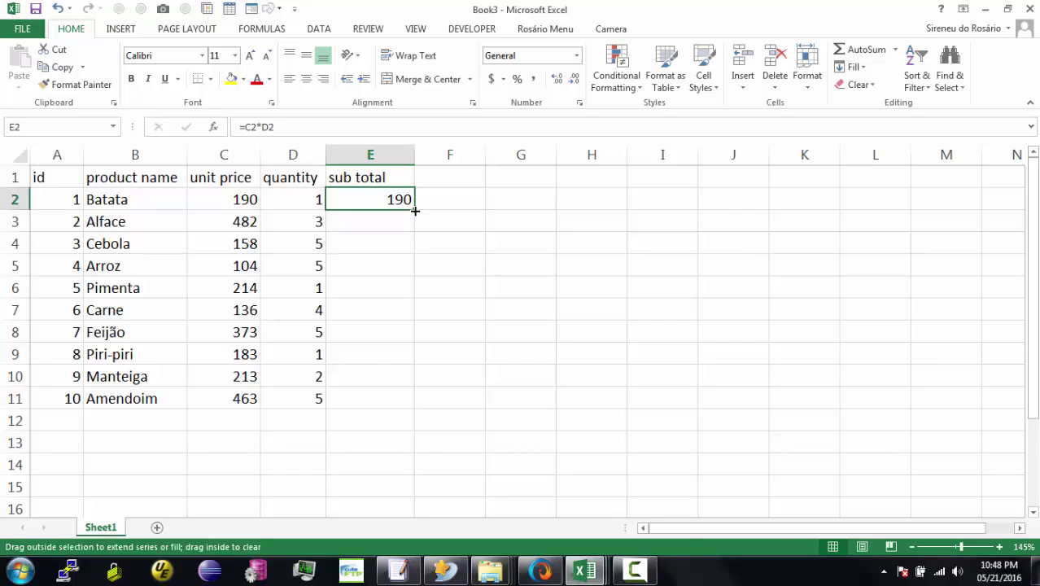
{"action": "double_click", "coordinate": [415, 211]}
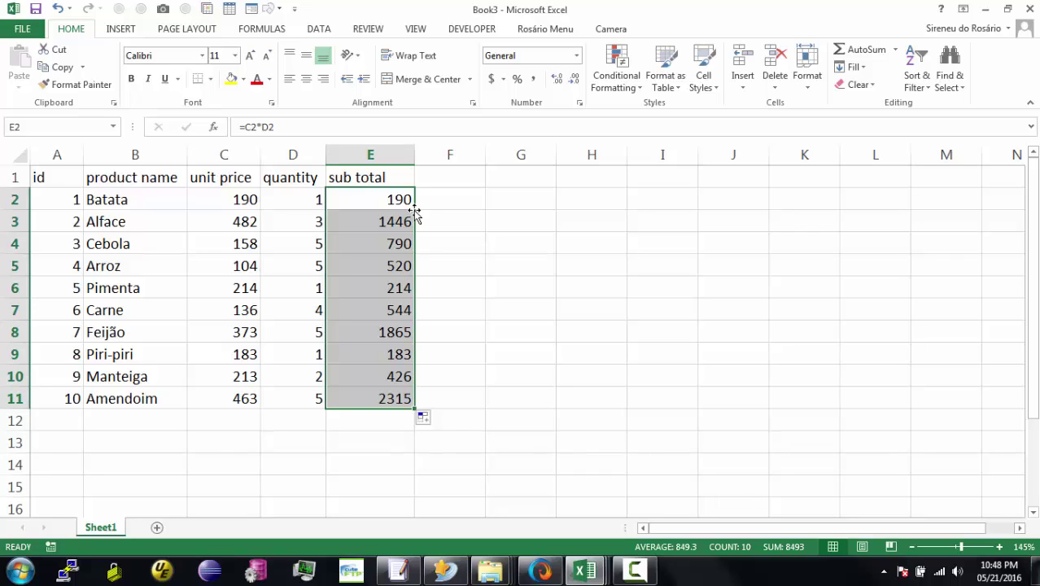
Enter the label rate in G1 and the value 60 beside it in H1.
{"action": "left_click", "coordinate": [520, 179]}
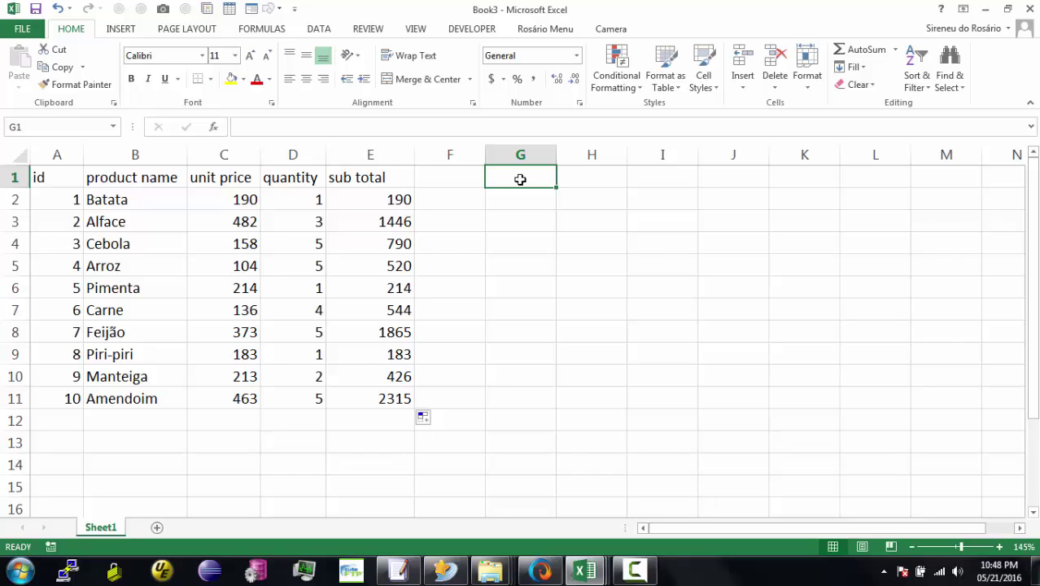
{"action": "left_click", "coordinate": [391, 199]}
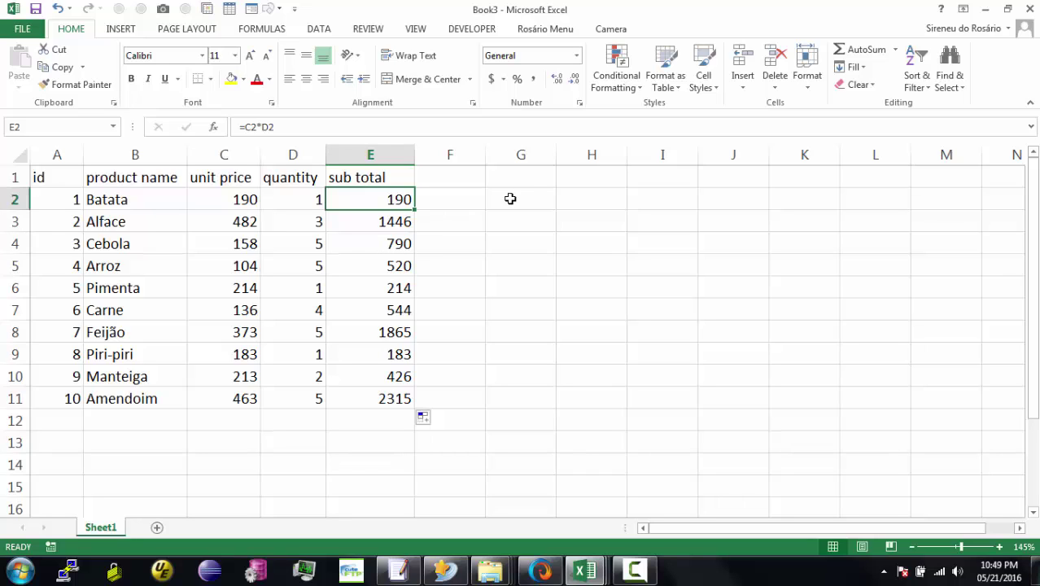
{"action": "left_click", "coordinate": [521, 176]}
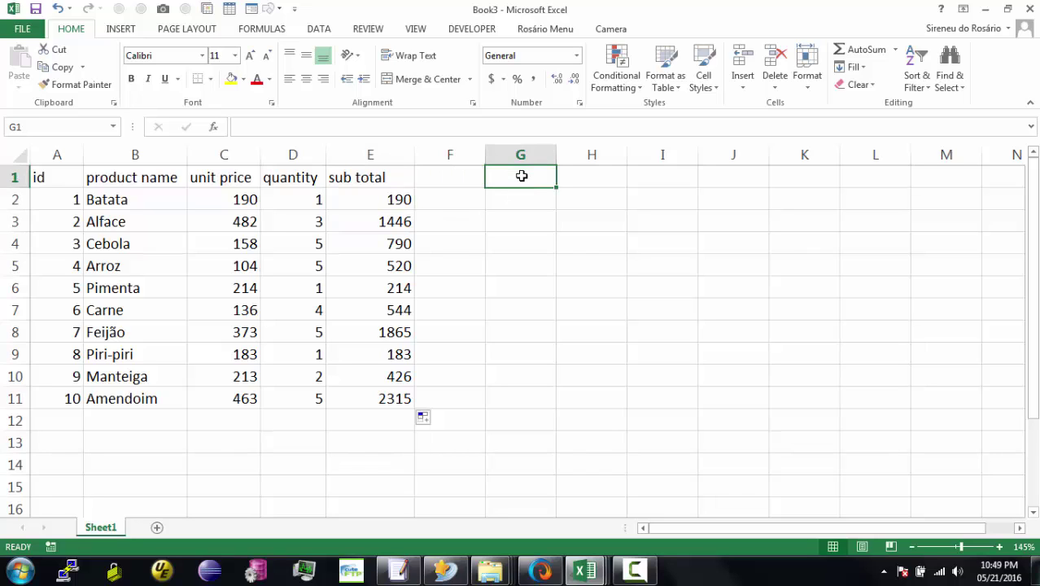
{"action": "type", "text": "rate"}
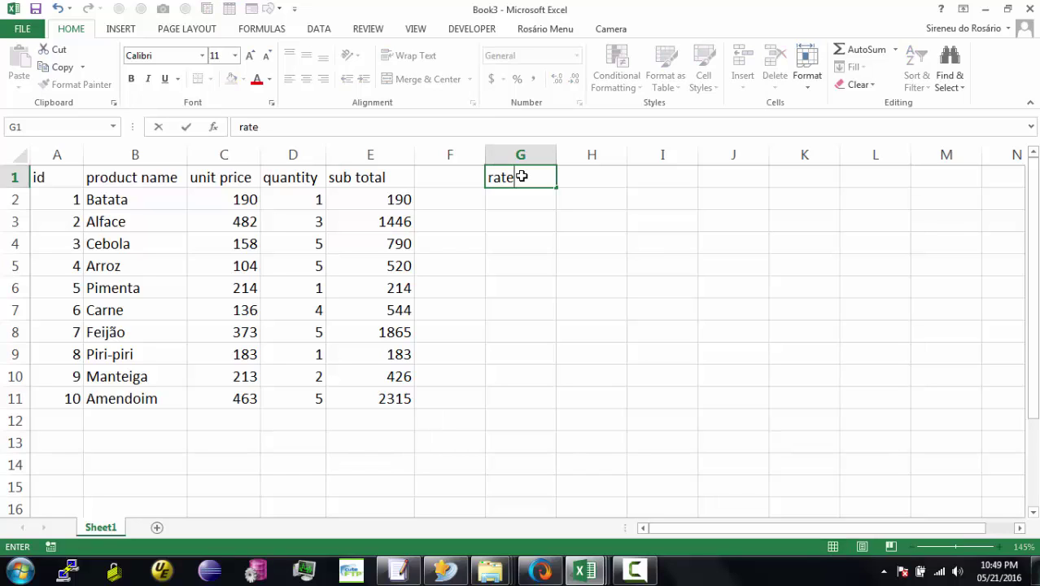
{"action": "key", "text": "Tab"}
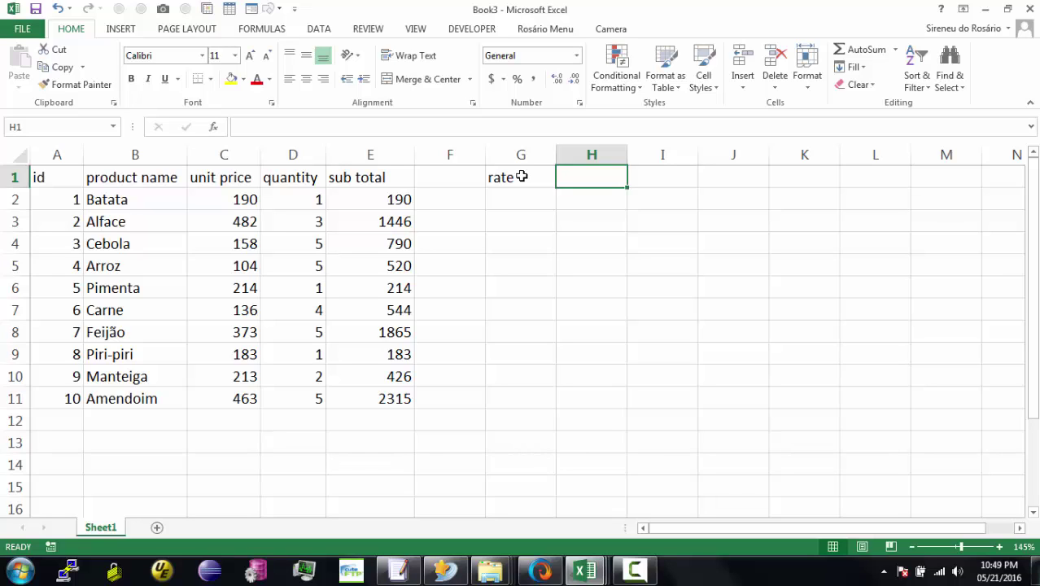
{"action": "type", "text": "6"}
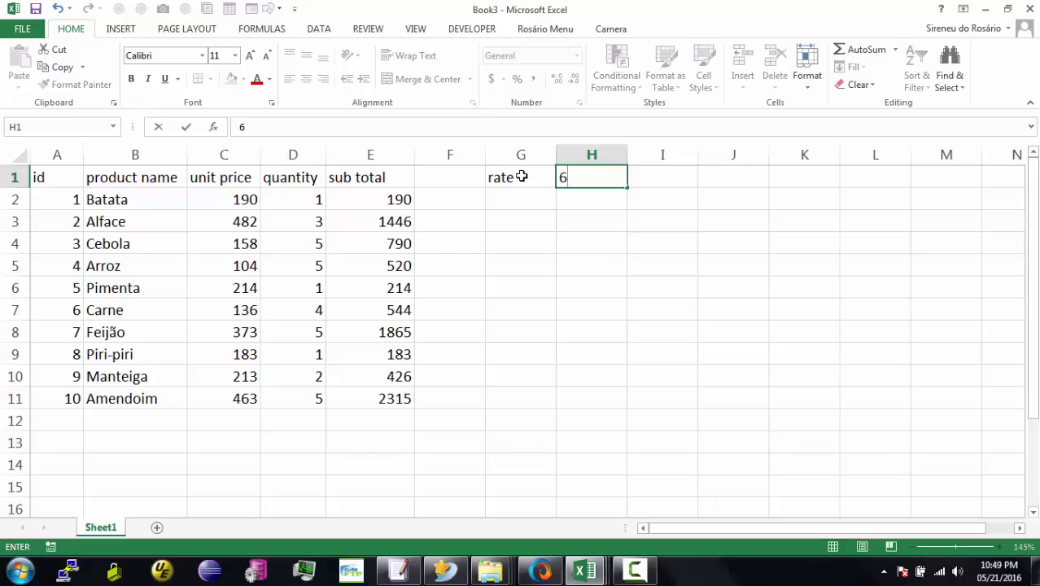
{"action": "type", "text": "0"}
{"action": "key", "text": "ctrl+Return"}
{"action": "key", "text": "Down"}
{"action": "key", "text": "Left"}
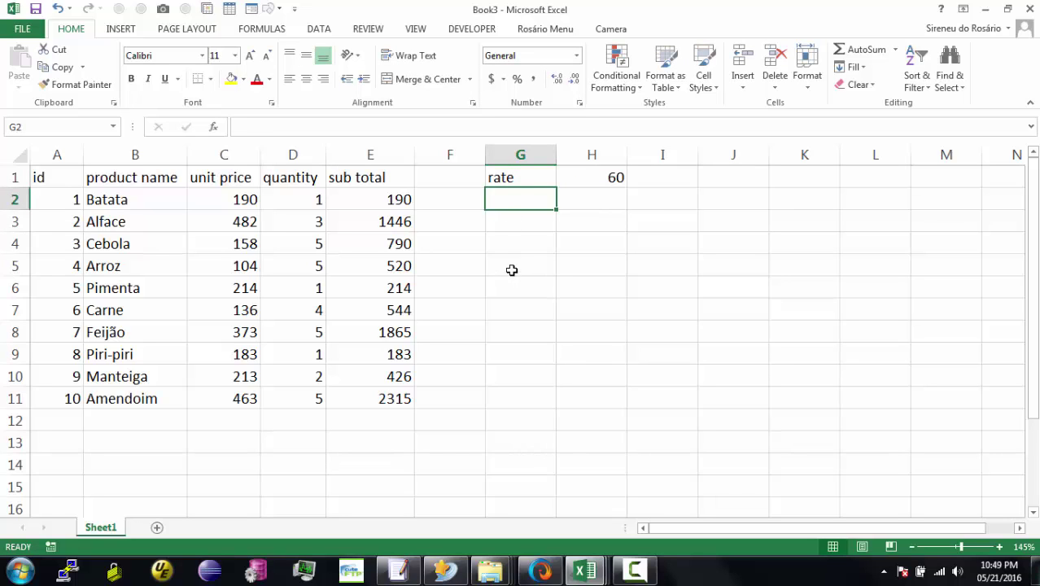
Insert a new column after the sub total column and enter the header sub total (usd) in F1.
{"action": "left_click", "coordinate": [468, 148]}
{"action": "right_click", "coordinate": [467, 147]}
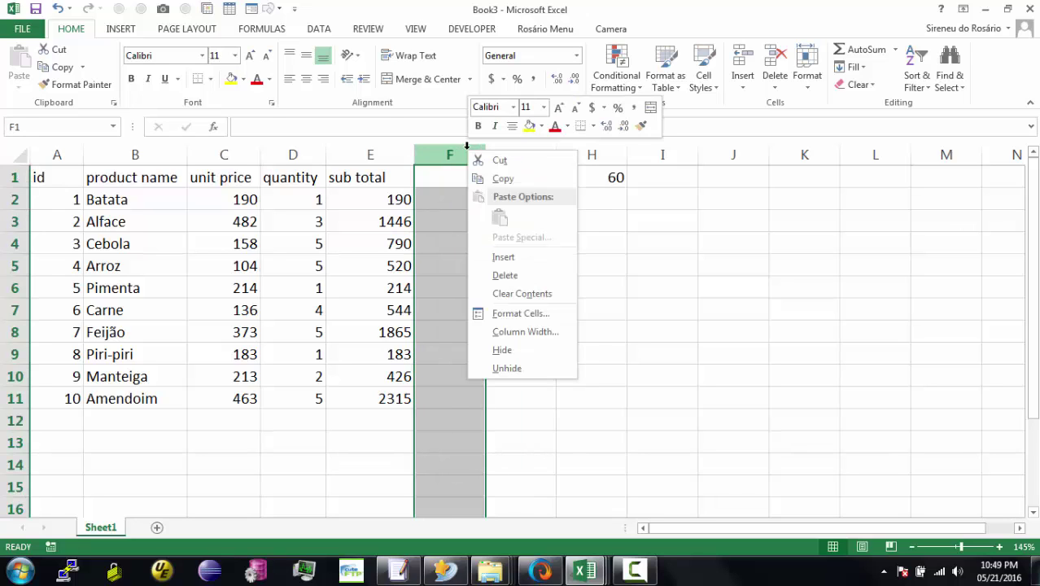
{"action": "left_click", "coordinate": [517, 257]}
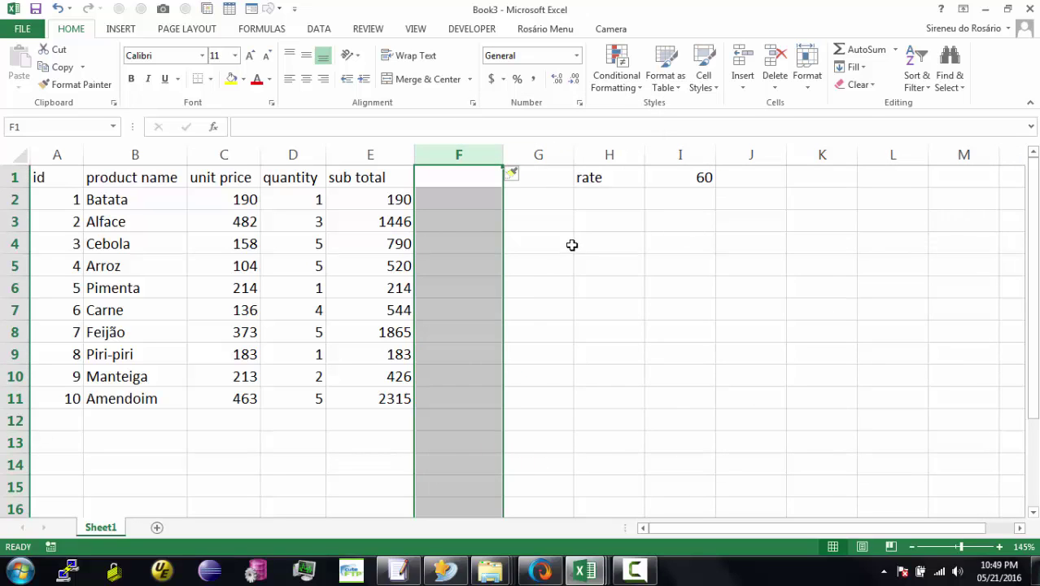
{"action": "left_click", "coordinate": [559, 258]}
{"action": "left_click", "coordinate": [470, 186]}
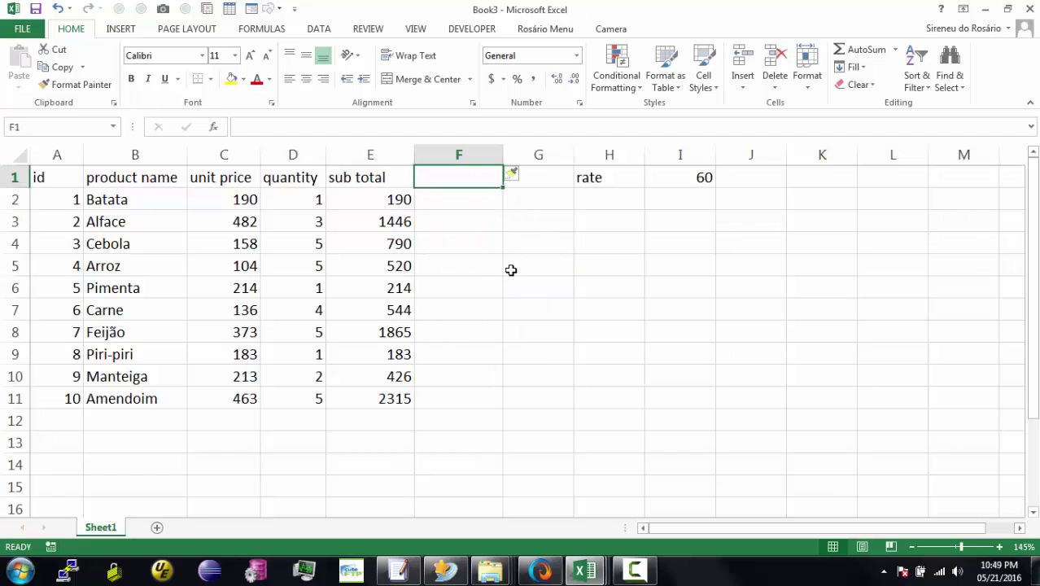
{"action": "type", "text": "sub t"}
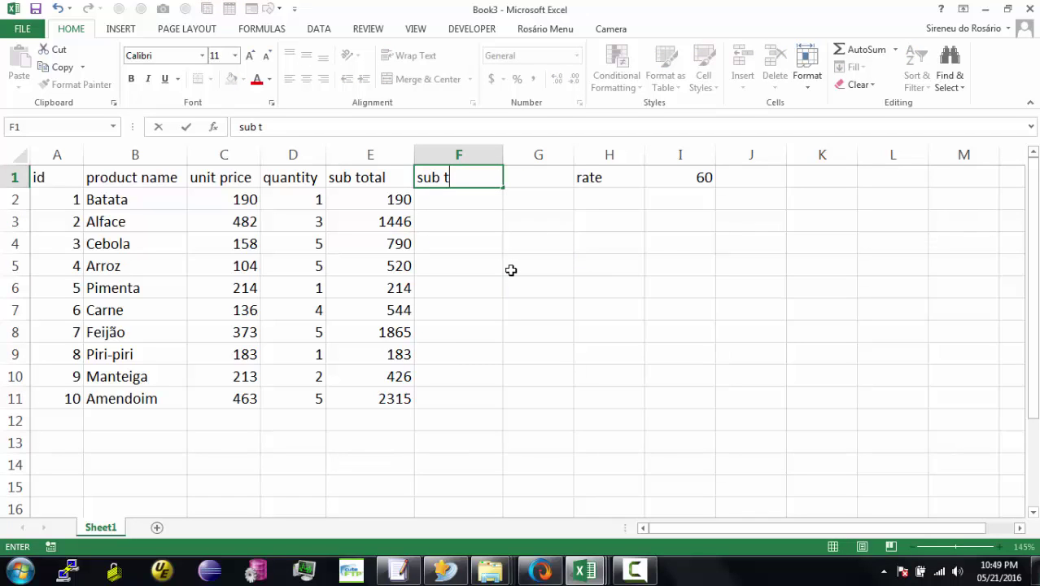
{"action": "type", "text": "otal (usd)"}
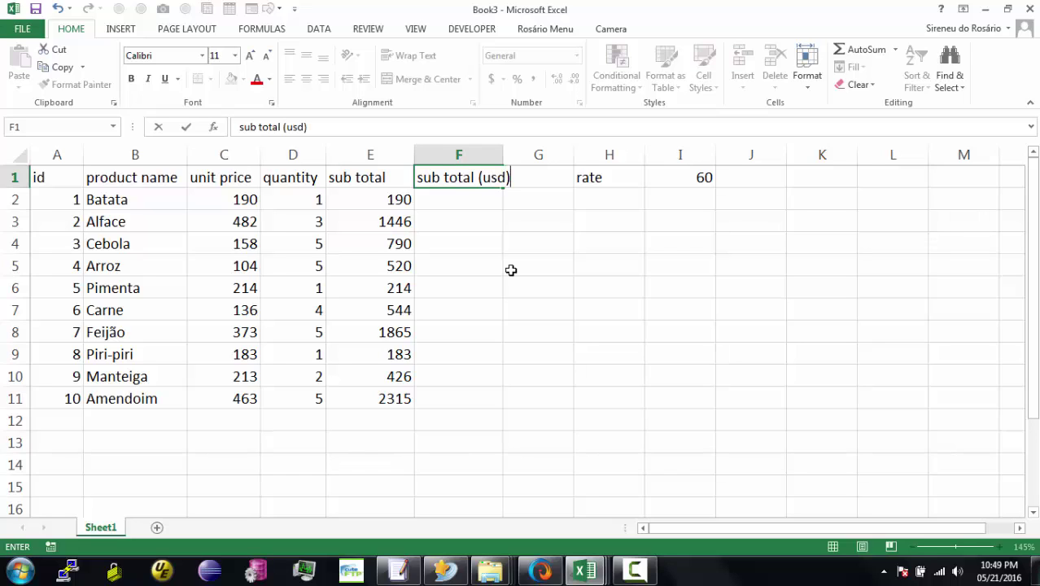
{"action": "key", "text": "Return"}
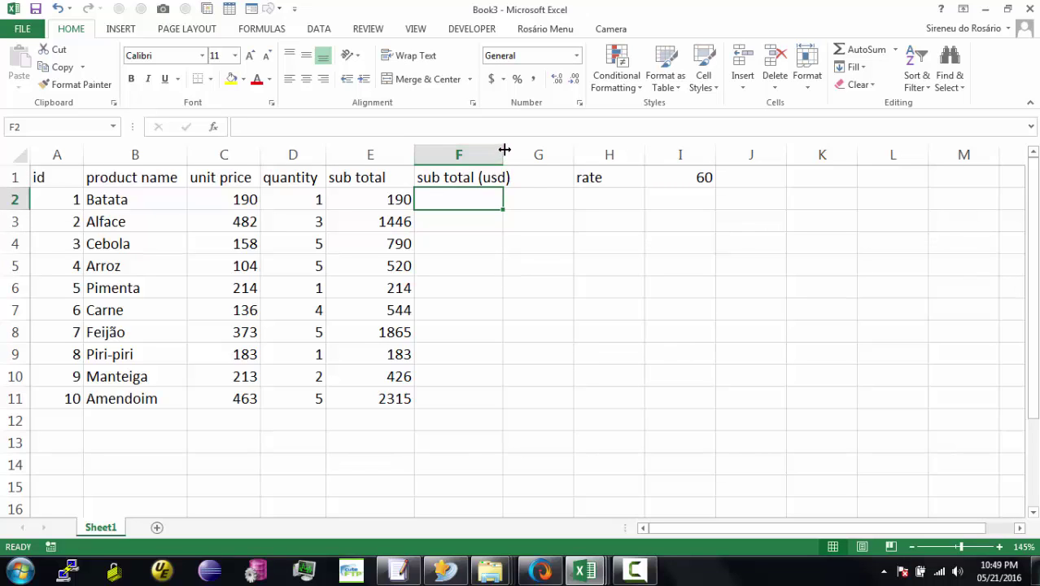
Fit all column widths on the sheet to their contents and widen the id column.
{"action": "left_click", "coordinate": [19, 154]}
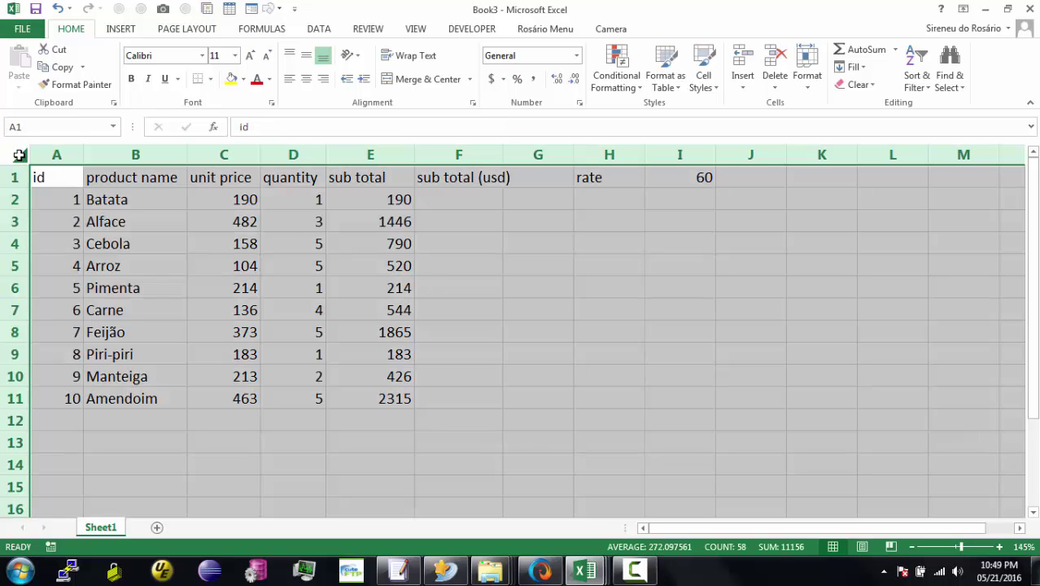
{"action": "double_click", "coordinate": [188, 153]}
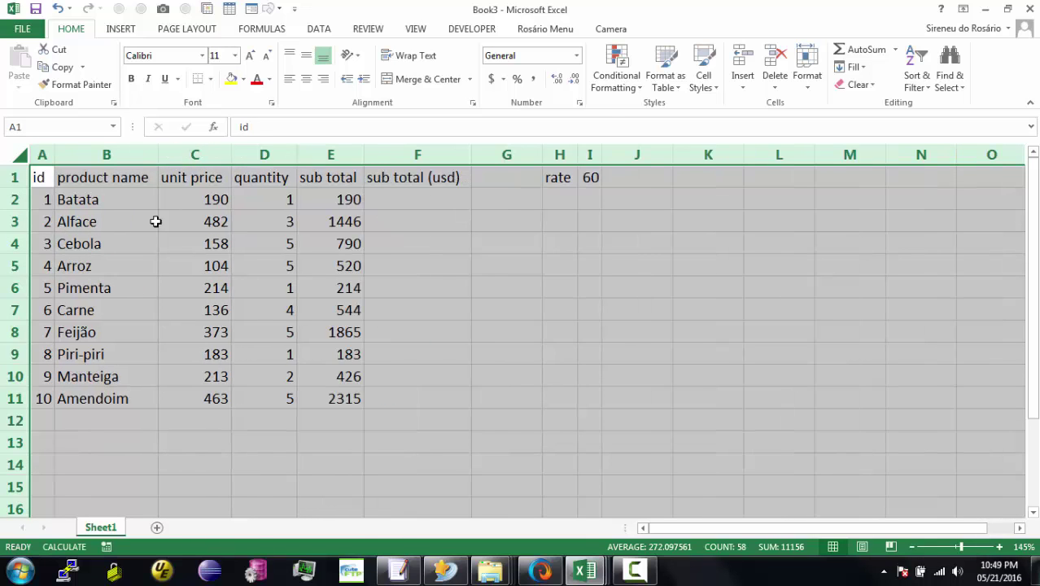
{"action": "left_click", "coordinate": [153, 245]}
{"action": "left_click_drag", "start_coordinate": [60, 154], "coordinate": [82, 154]}
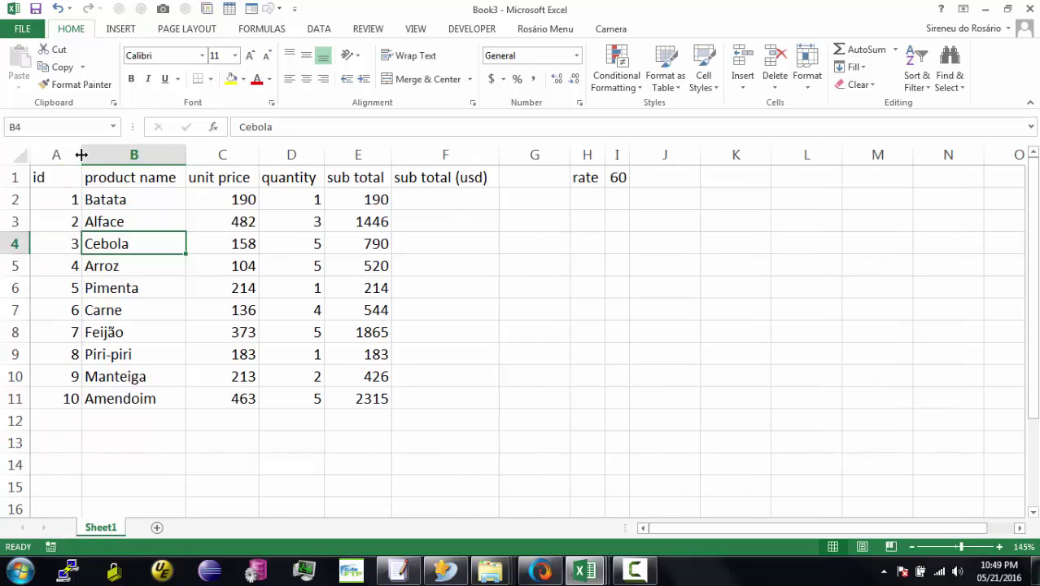
{"action": "left_click", "coordinate": [425, 196]}
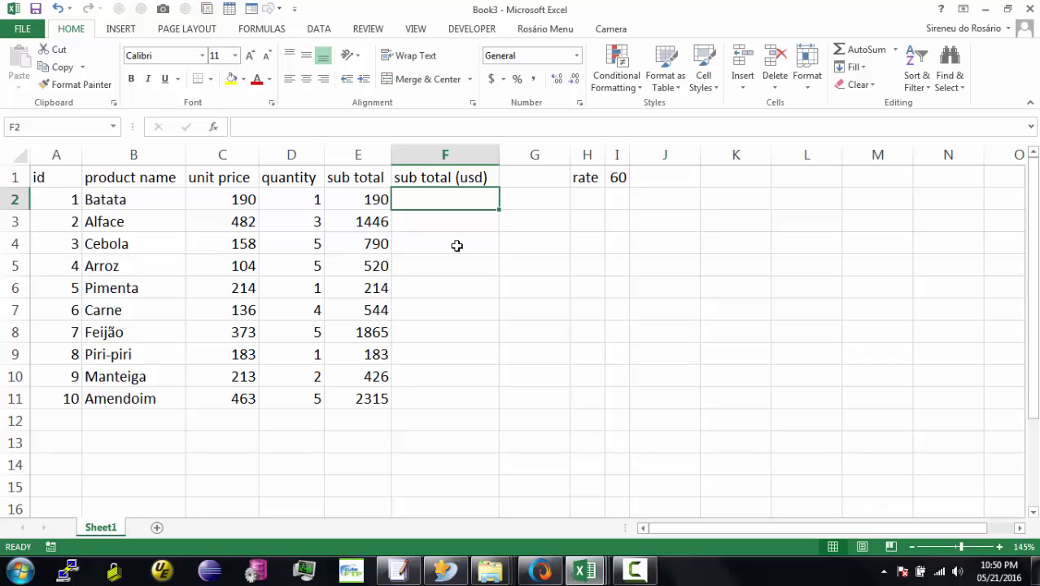
{"action": "left_click", "coordinate": [376, 200]}
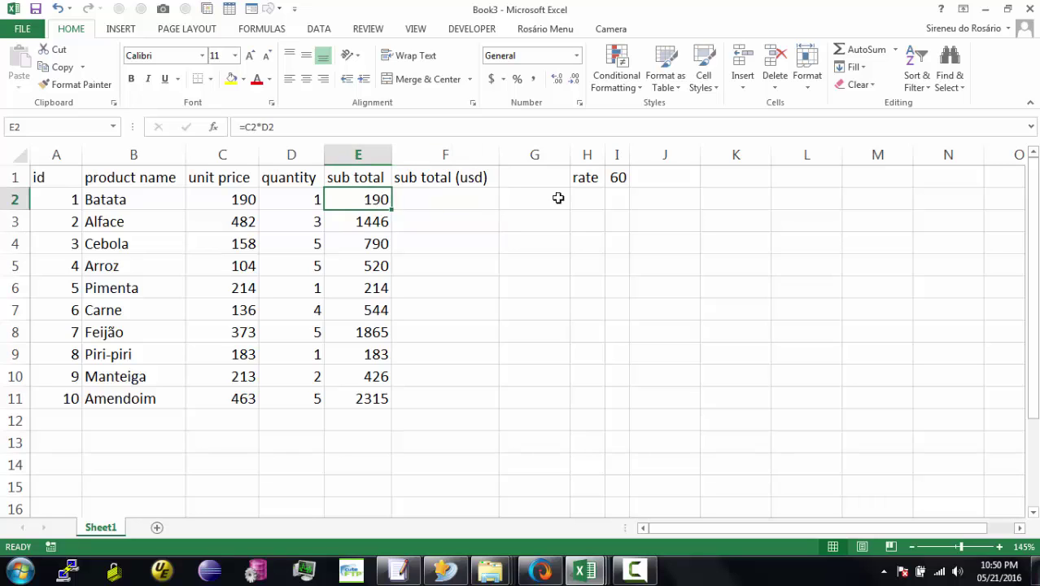
{"action": "left_click", "coordinate": [616, 178]}
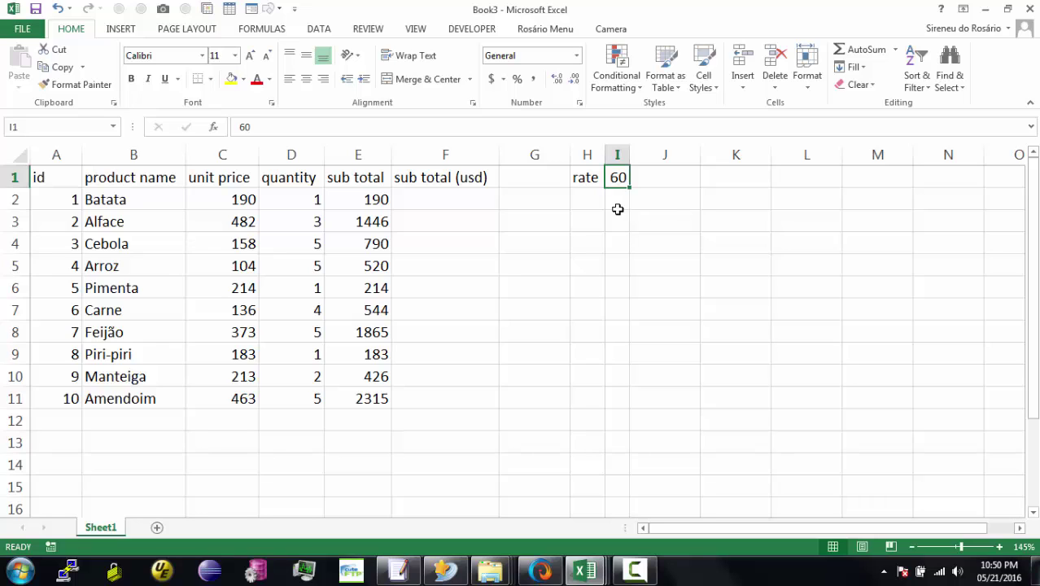
{"action": "left_click", "coordinate": [456, 196]}
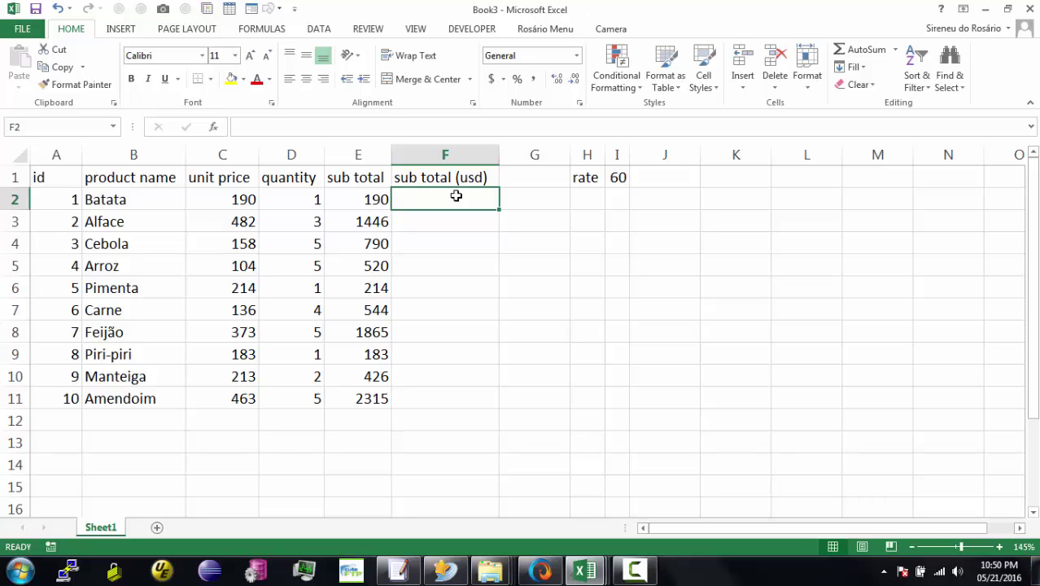
{"action": "type", "text": "="}
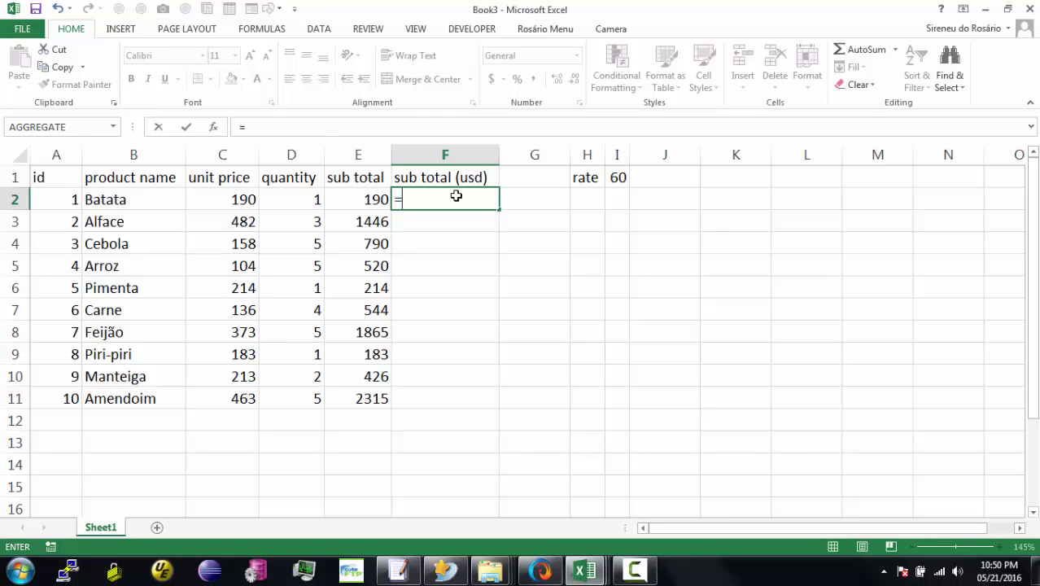
{"action": "key", "text": "BackSpace"}
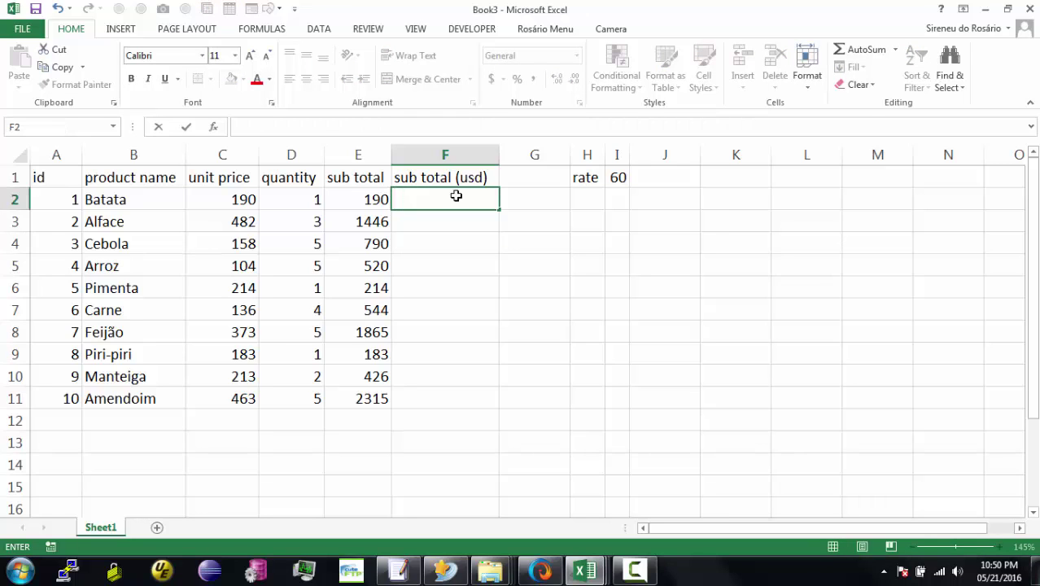
{"action": "type", "text": "+"}
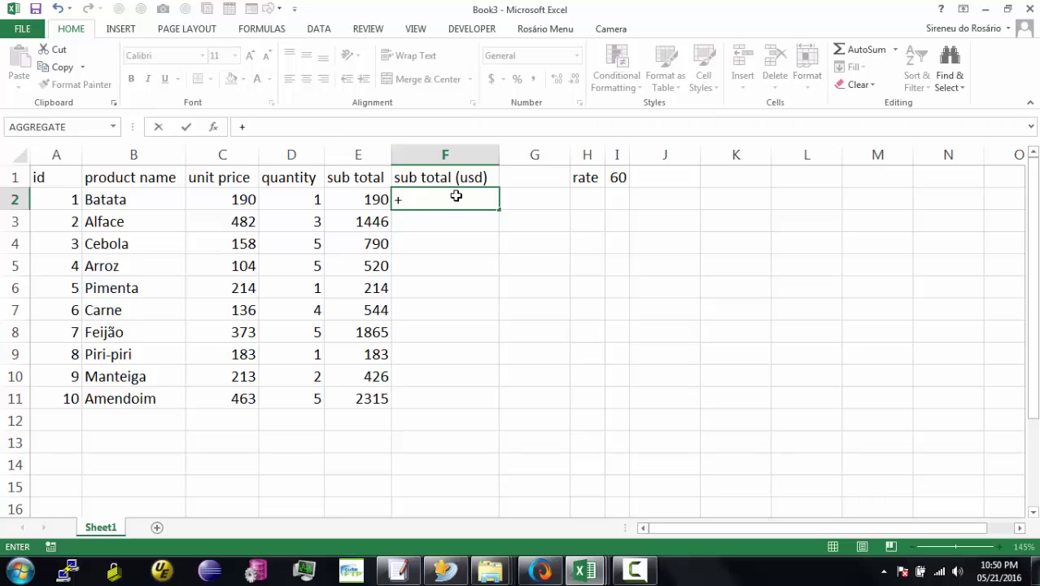
{"action": "key", "text": "BackSpace"}
{"action": "key", "text": "BackSpace"}
{"action": "type", "text": "+"}
{"action": "key", "text": "BackSpace"}
Enter the formula =E2/I1 in F2 to convert the sub total with the rate and copy it down to F11.
{"action": "type", "text": "="}
{"action": "left_click", "coordinate": [364, 199]}
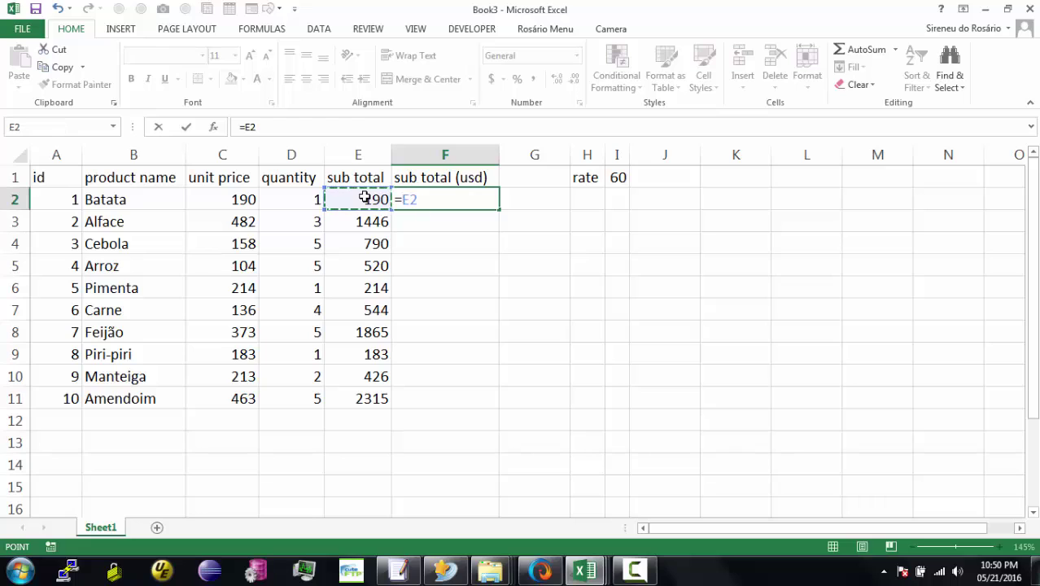
{"action": "type", "text": "/"}
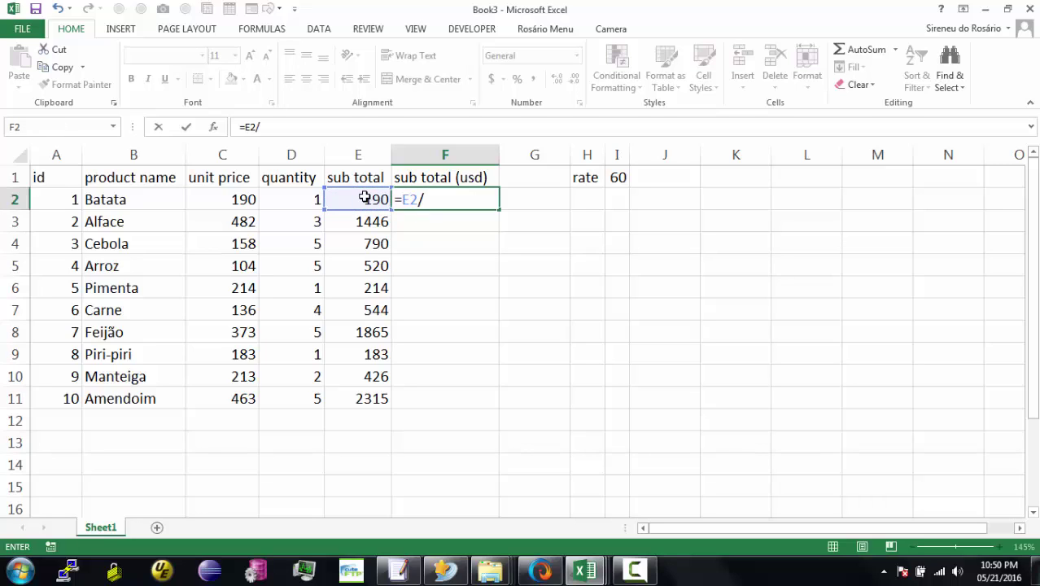
{"action": "left_click", "coordinate": [618, 176]}
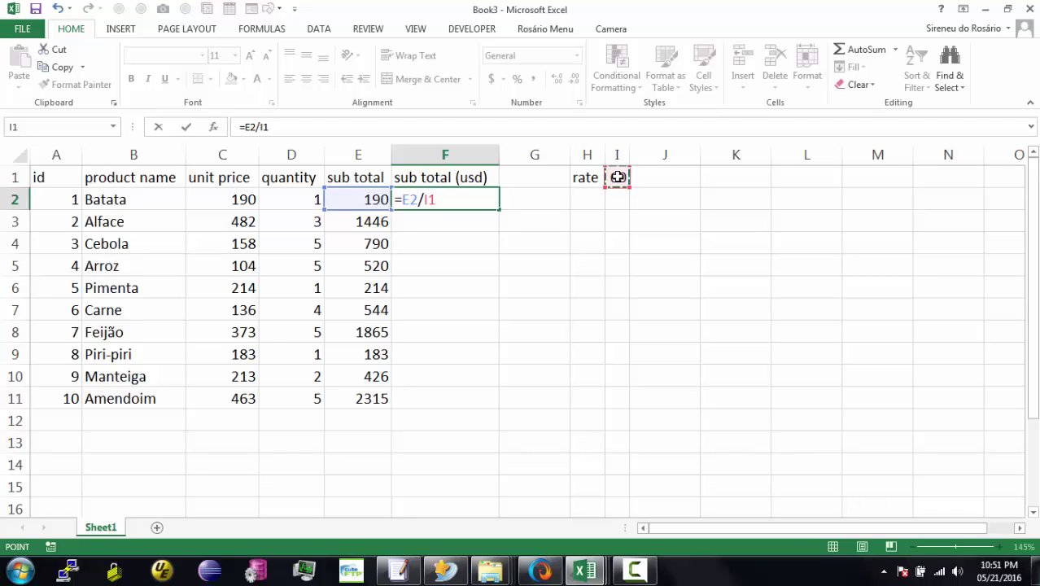
{"action": "key", "text": "Return"}
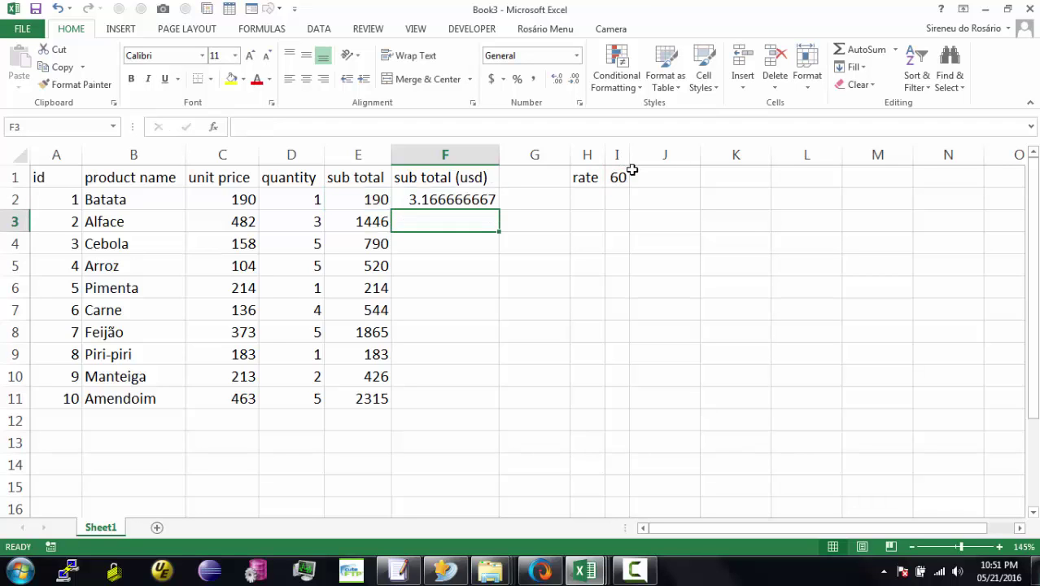
{"action": "left_click", "coordinate": [474, 196]}
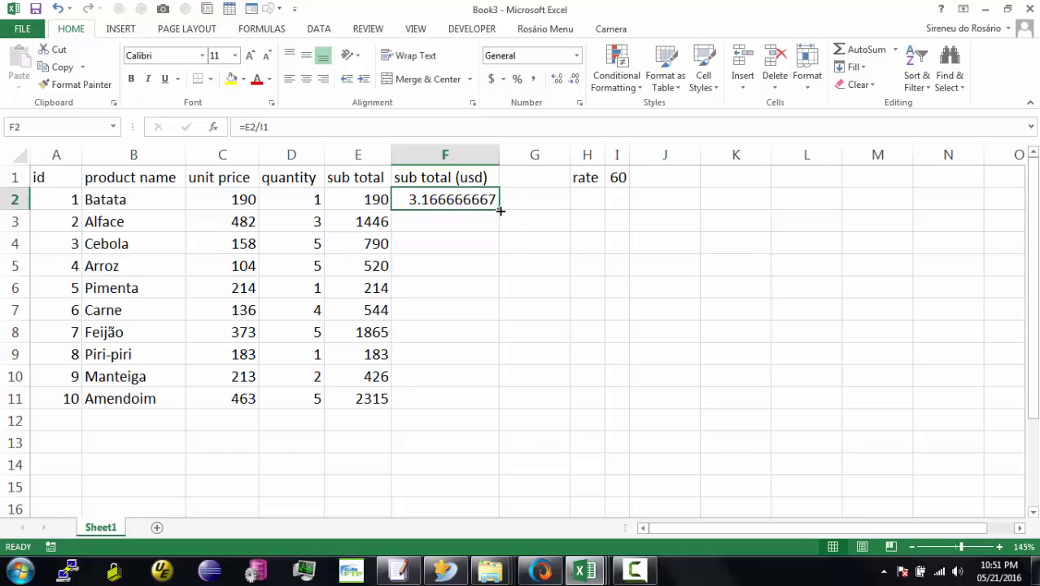
{"action": "double_click", "coordinate": [500, 211]}
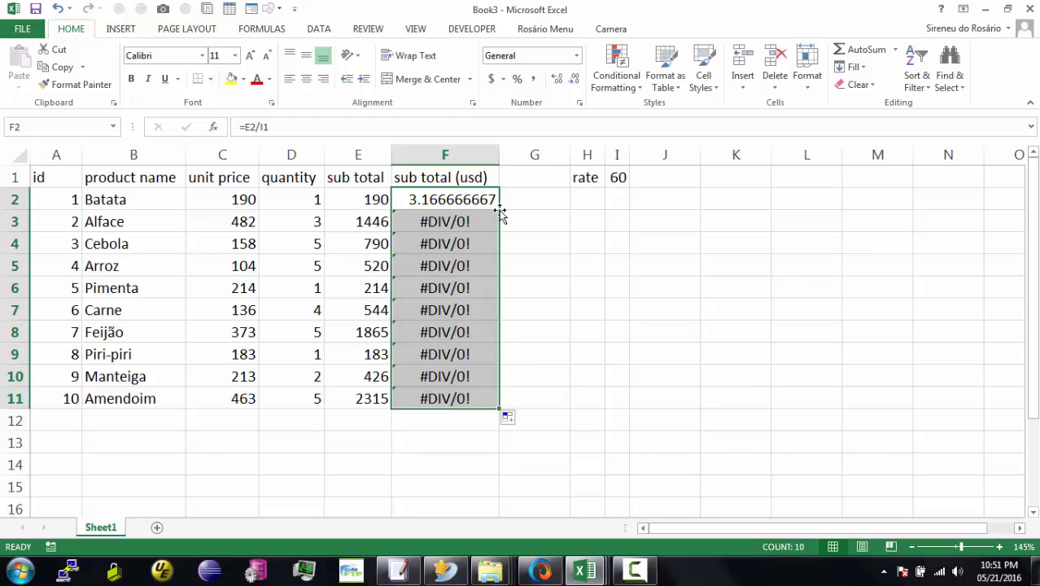
Inspect which cells the copied formula in F6 refers to, dismissing the Windows color scheme prompt.
{"action": "left_click", "coordinate": [450, 287]}
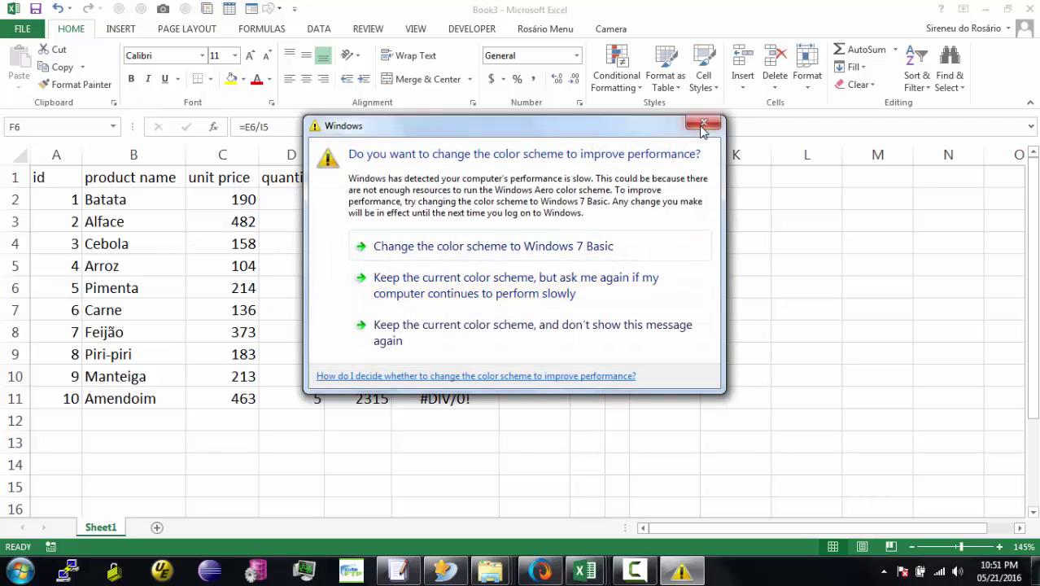
{"action": "left_click", "coordinate": [704, 123]}
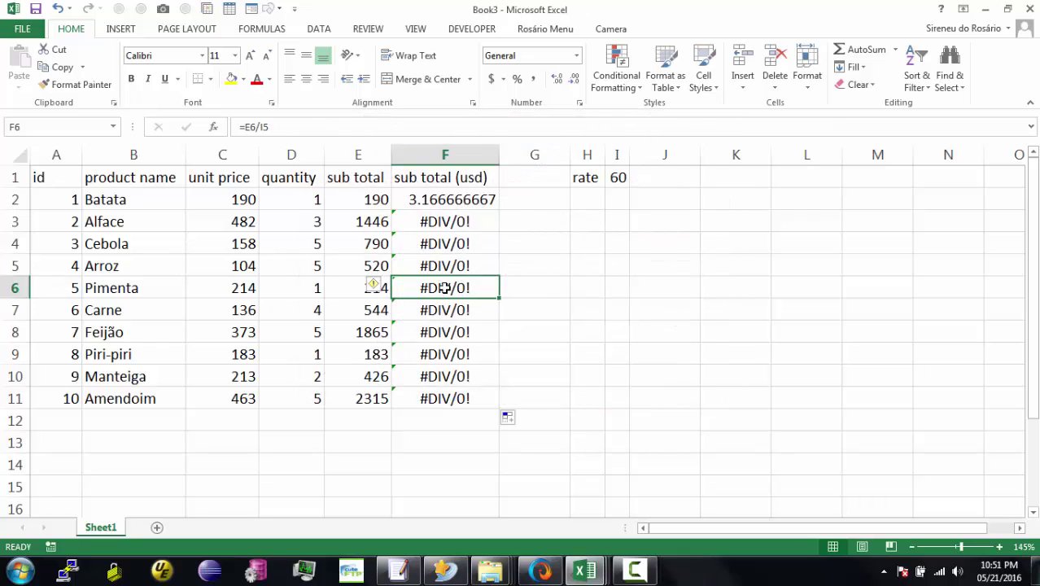
{"action": "double_click", "coordinate": [446, 287]}
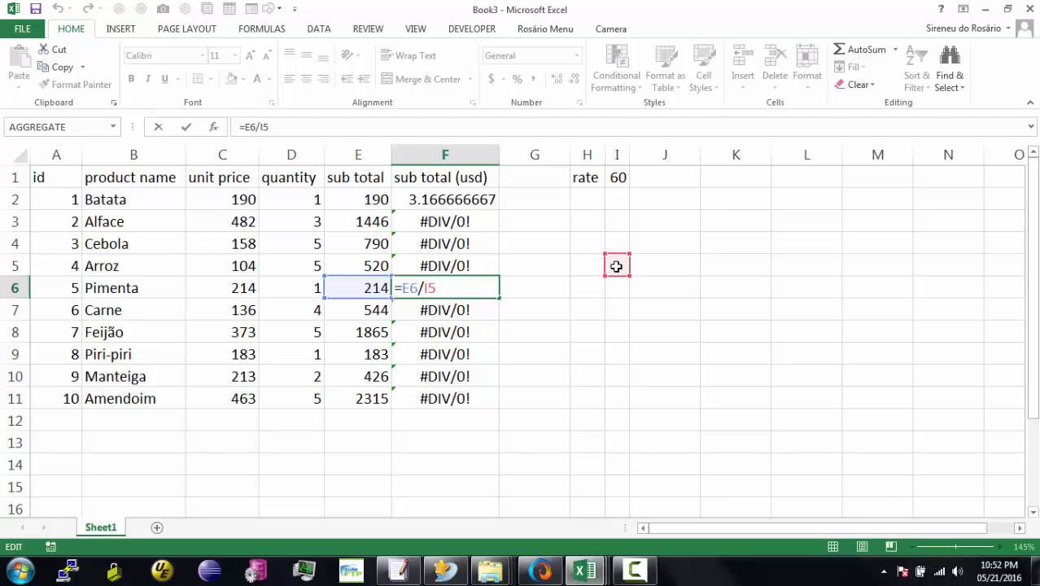
{"action": "key", "text": "Return"}
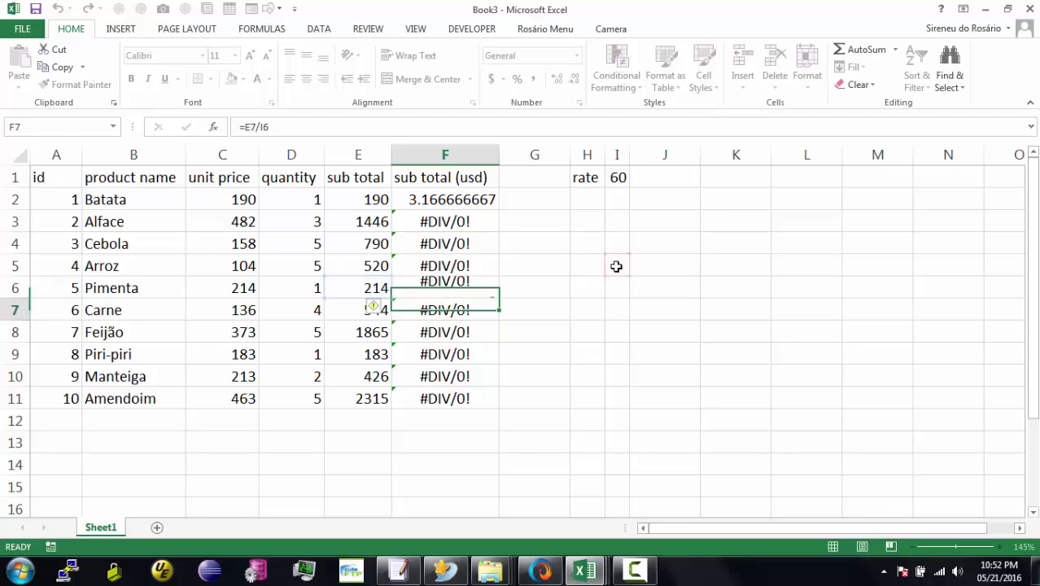
{"action": "left_click", "coordinate": [460, 287]}
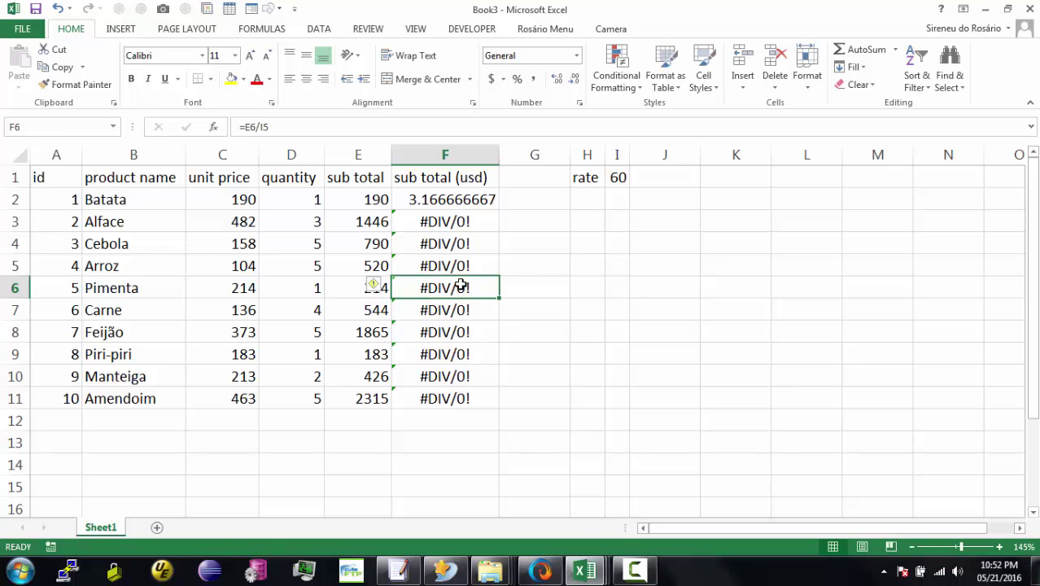
Trace the precedents of the sub total (usd) formulas in F6, F11 and F2, and remove the arrows.
{"action": "left_click", "coordinate": [261, 33]}
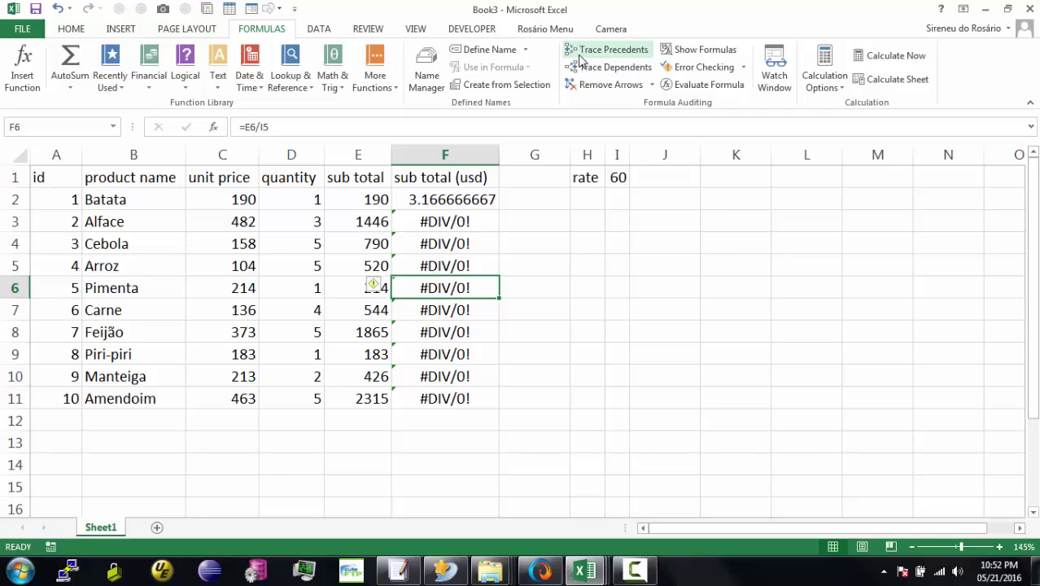
{"action": "left_click", "coordinate": [616, 51]}
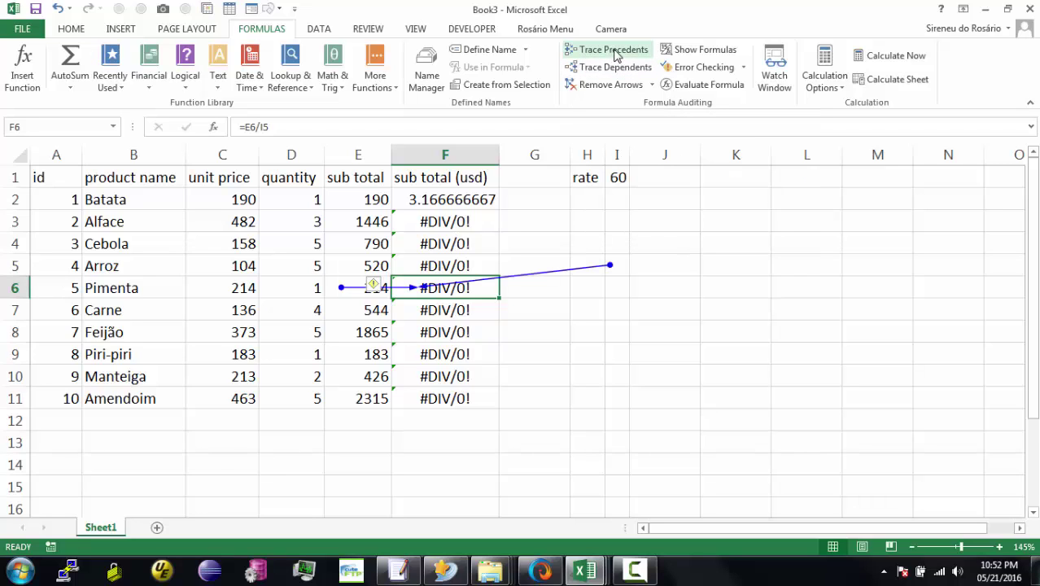
{"action": "left_click", "coordinate": [450, 401]}
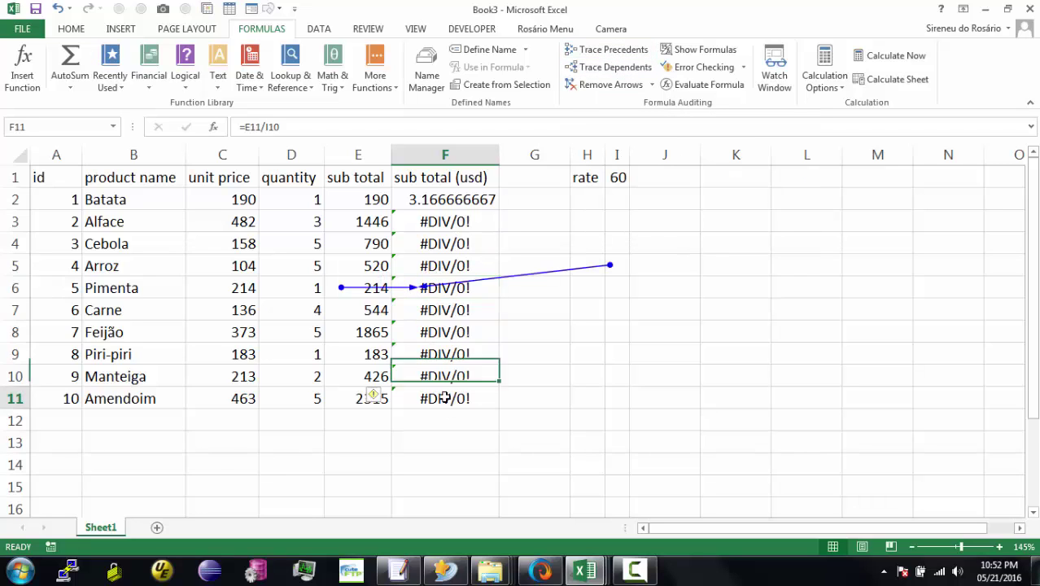
{"action": "left_click", "coordinate": [611, 51]}
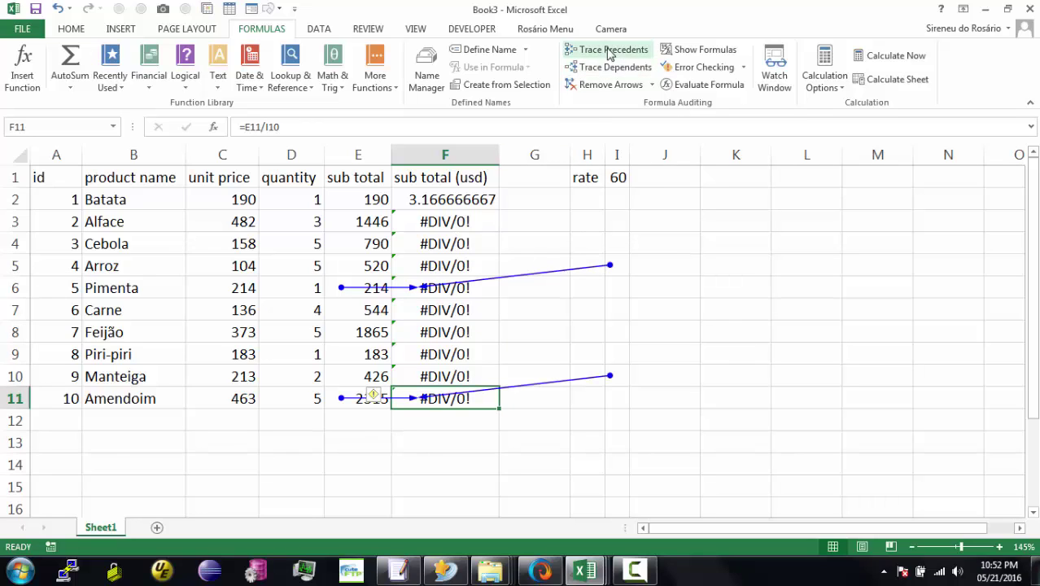
{"action": "left_click", "coordinate": [424, 198]}
{"action": "left_click", "coordinate": [595, 57]}
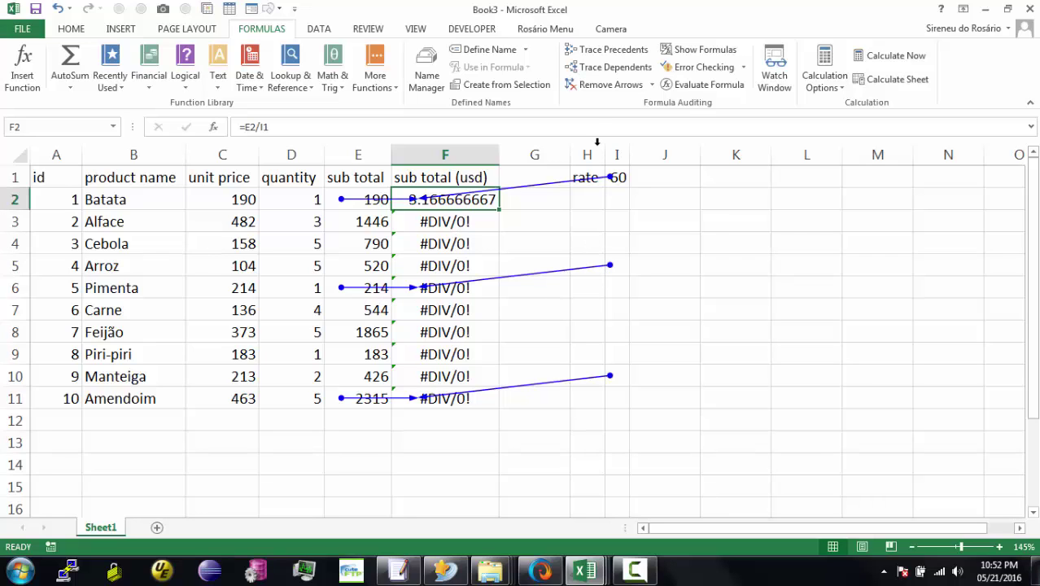
{"action": "left_click", "coordinate": [591, 91]}
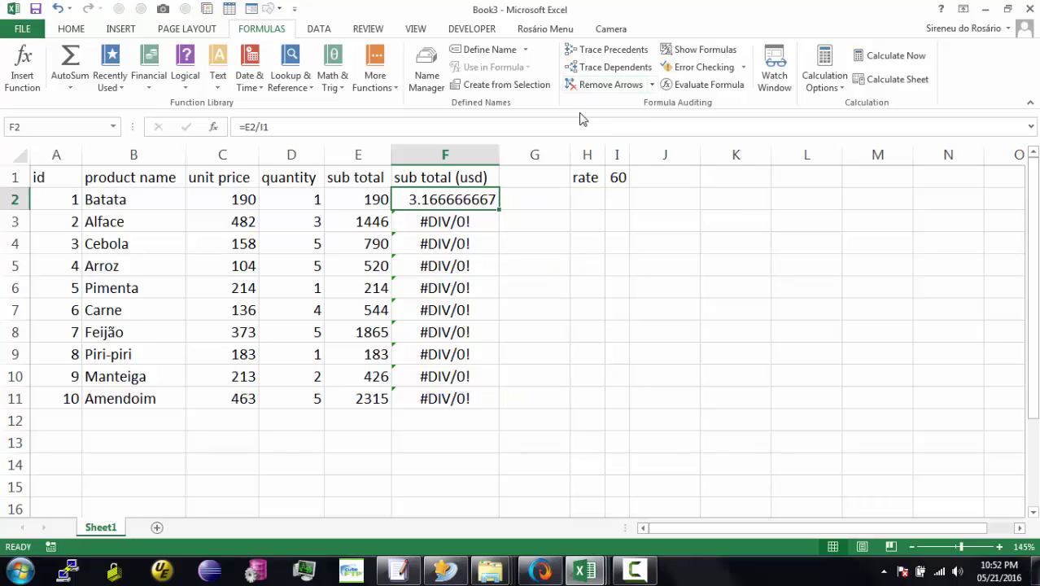
Trace the dependents of the rate value in I1.
{"action": "left_click", "coordinate": [619, 179]}
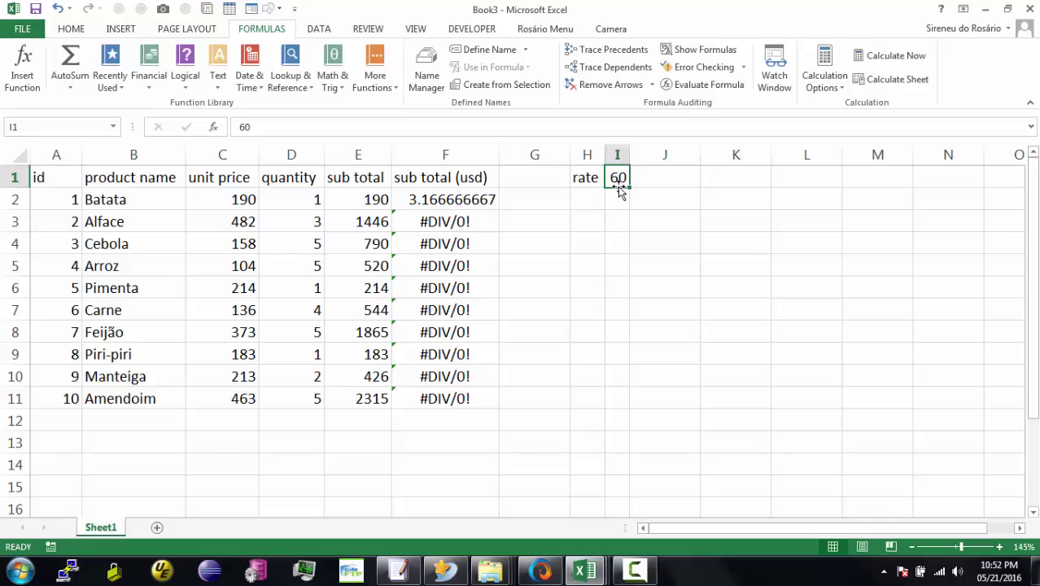
{"action": "left_click", "coordinate": [615, 71]}
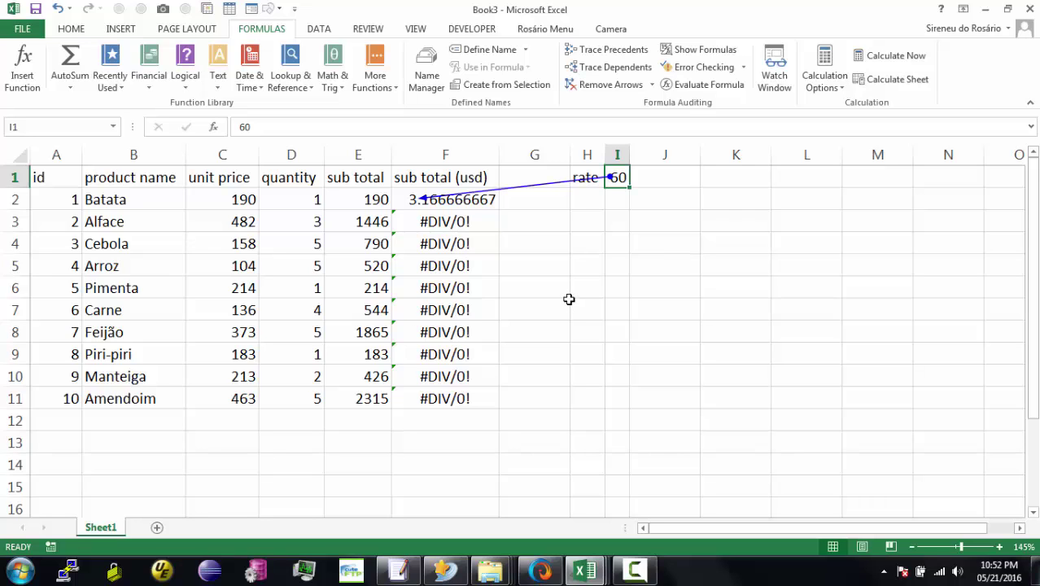
Change the formula in F2 to =E2/$I$1 and copy it down to F11, clearing the tracer arrow beforehand.
{"action": "left_click", "coordinate": [602, 86]}
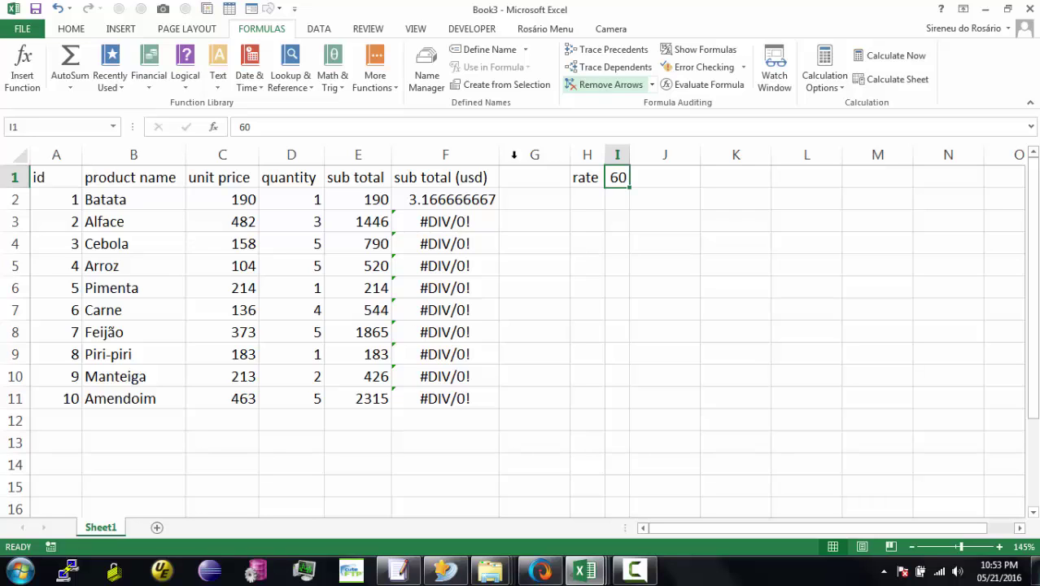
{"action": "left_click", "coordinate": [439, 200]}
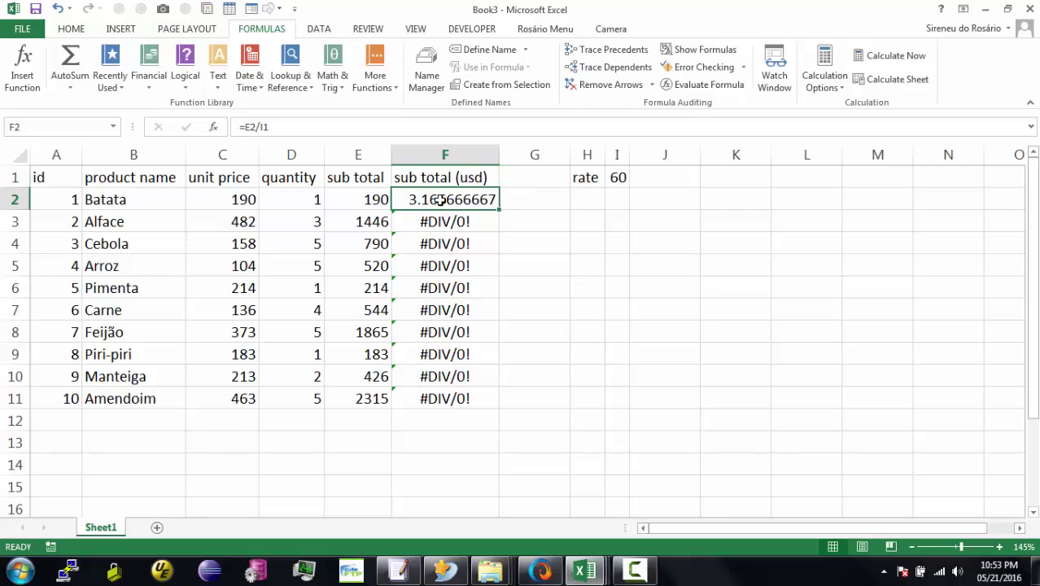
{"action": "double_click", "coordinate": [439, 200]}
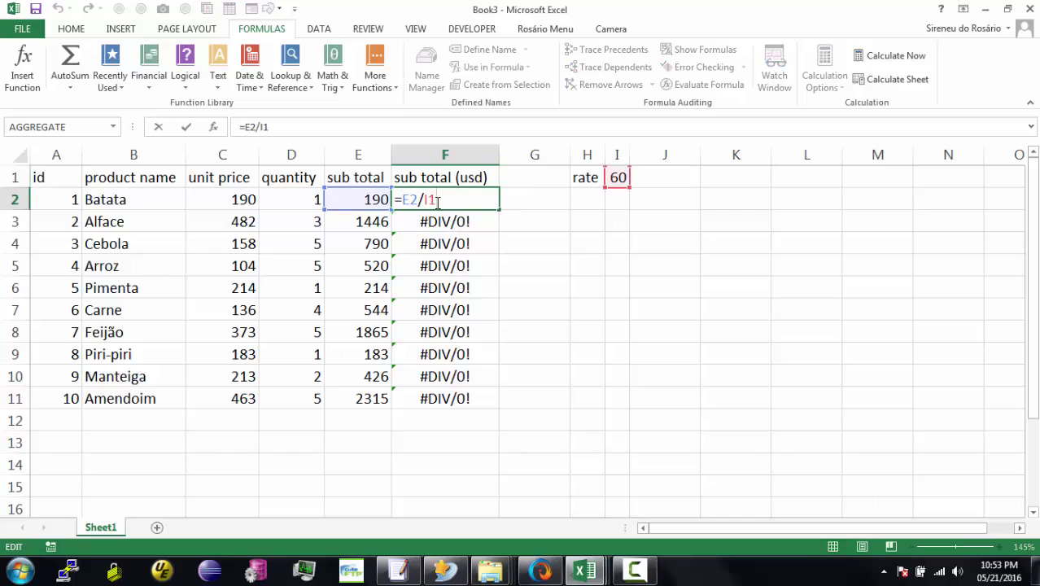
{"action": "left_click_drag", "start_coordinate": [424, 200], "coordinate": [438, 199]}
{"action": "left_click", "coordinate": [619, 176]}
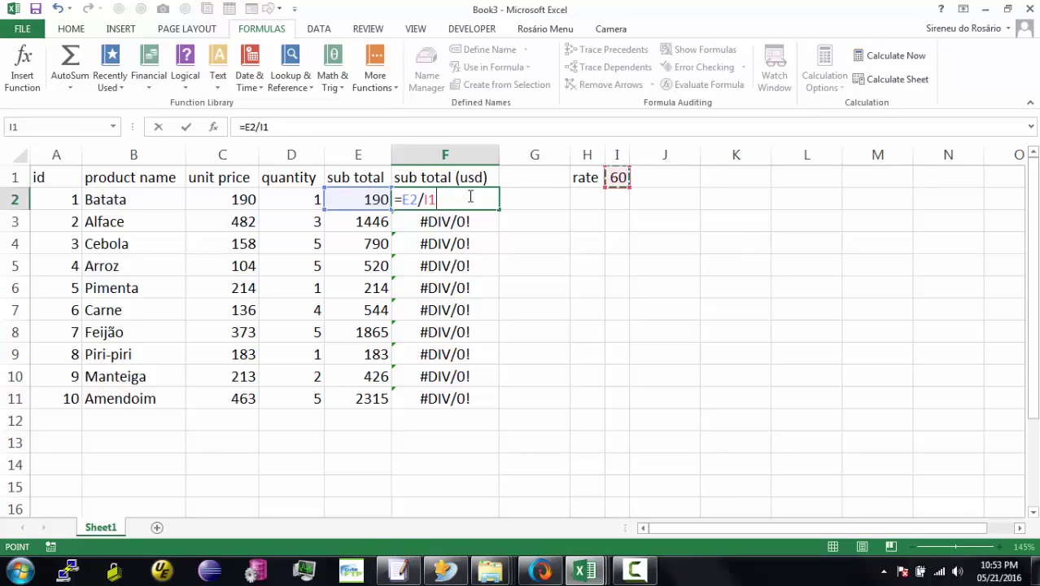
{"action": "key", "text": "F4"}
{"action": "key", "text": "Return"}
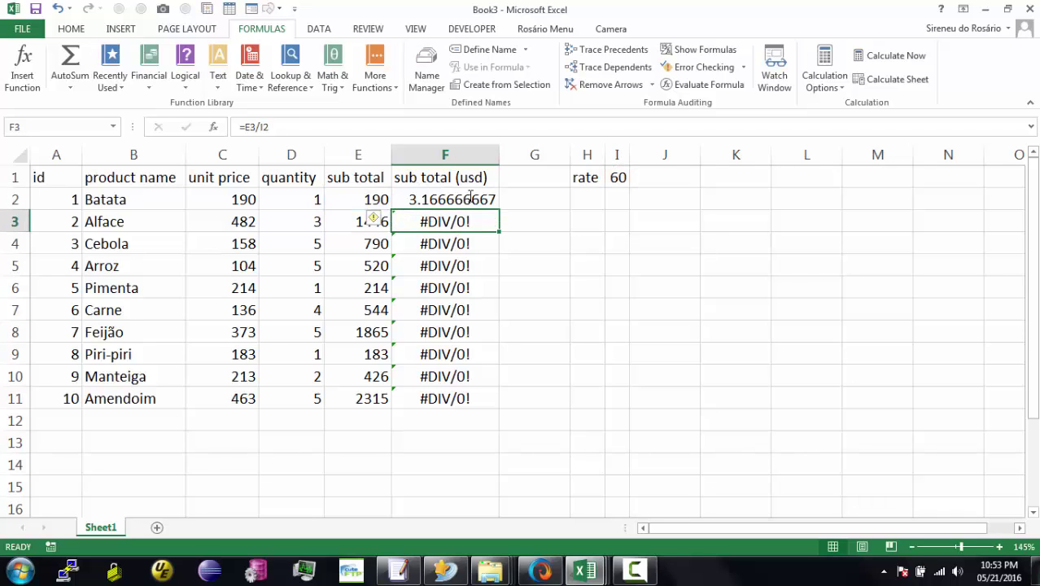
{"action": "left_click", "coordinate": [490, 201]}
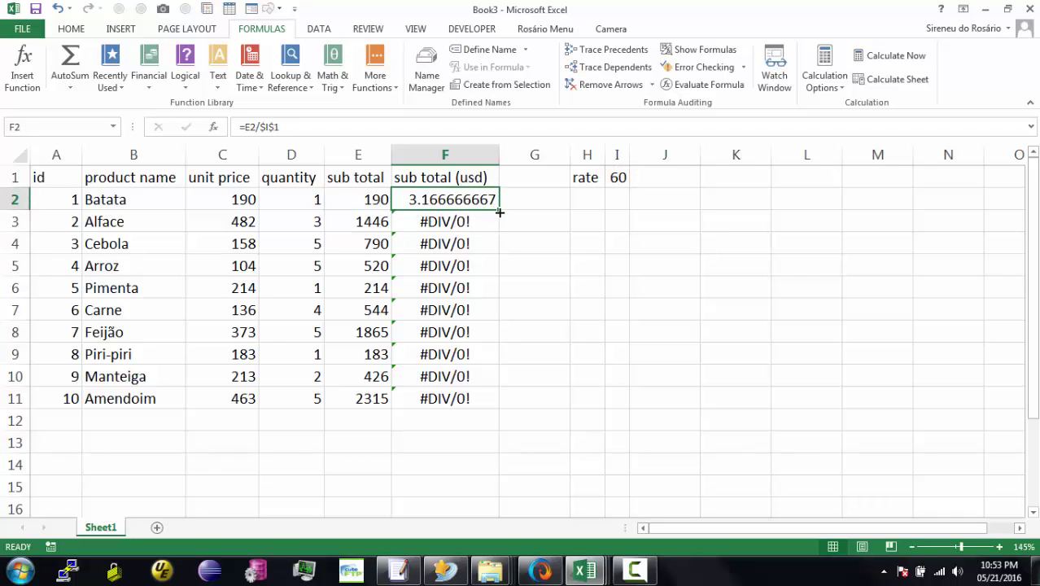
{"action": "double_click", "coordinate": [497, 210]}
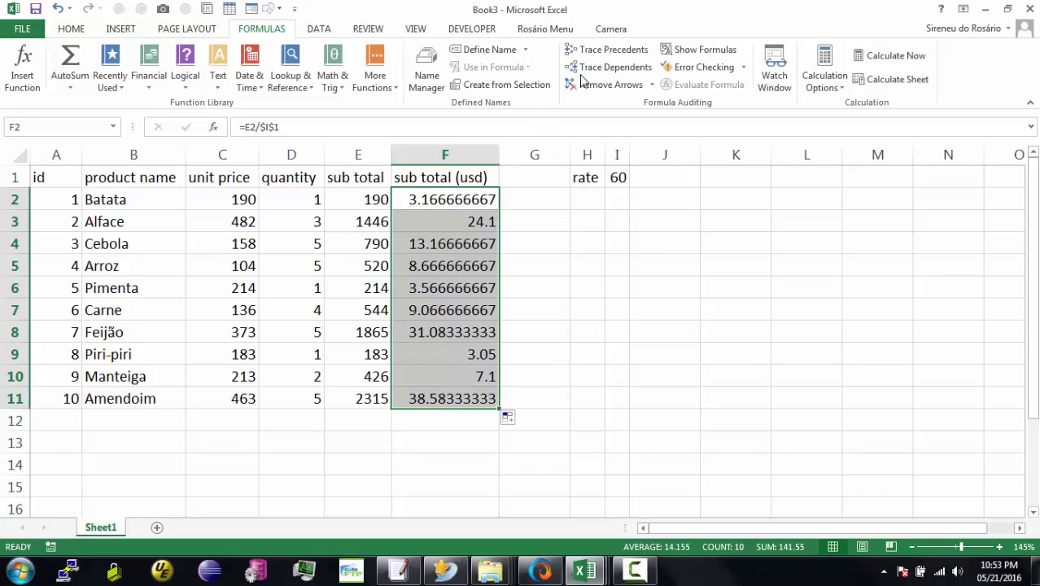
Trace the dependents of the rate cell I1 again and remove the arrows.
{"action": "left_click", "coordinate": [617, 181]}
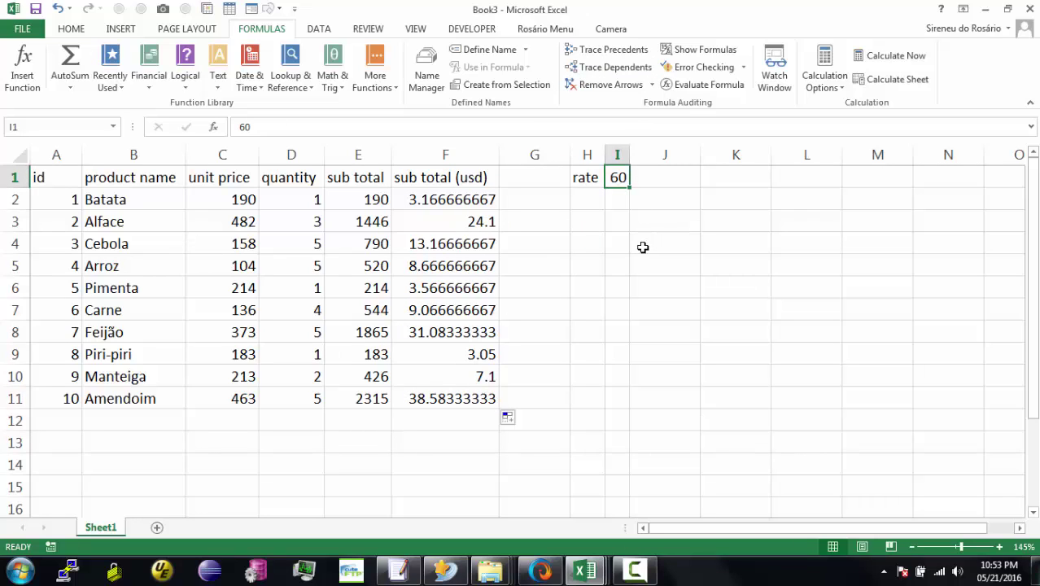
{"action": "left_click", "coordinate": [616, 67]}
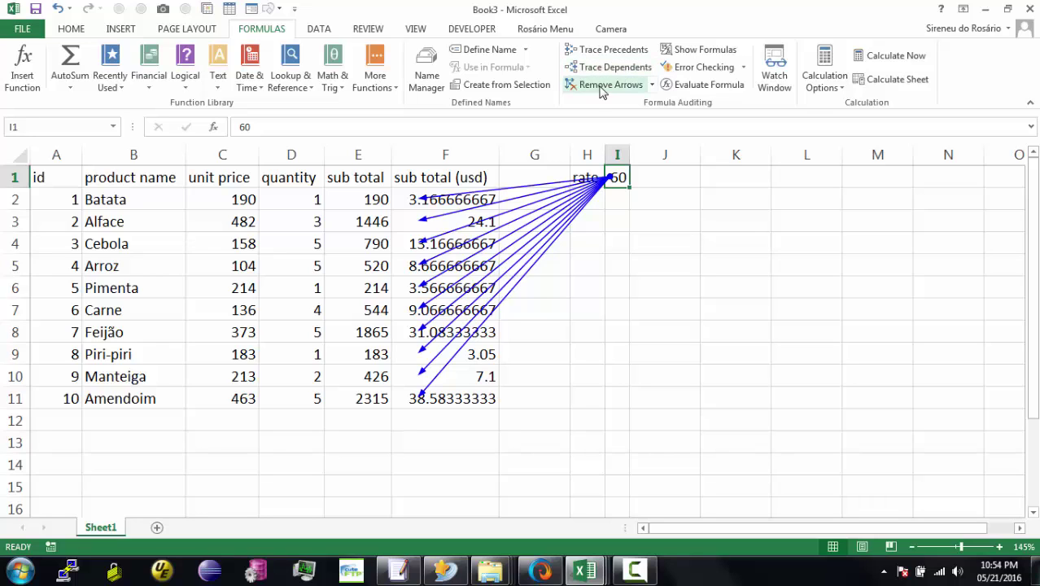
{"action": "left_click", "coordinate": [600, 87]}
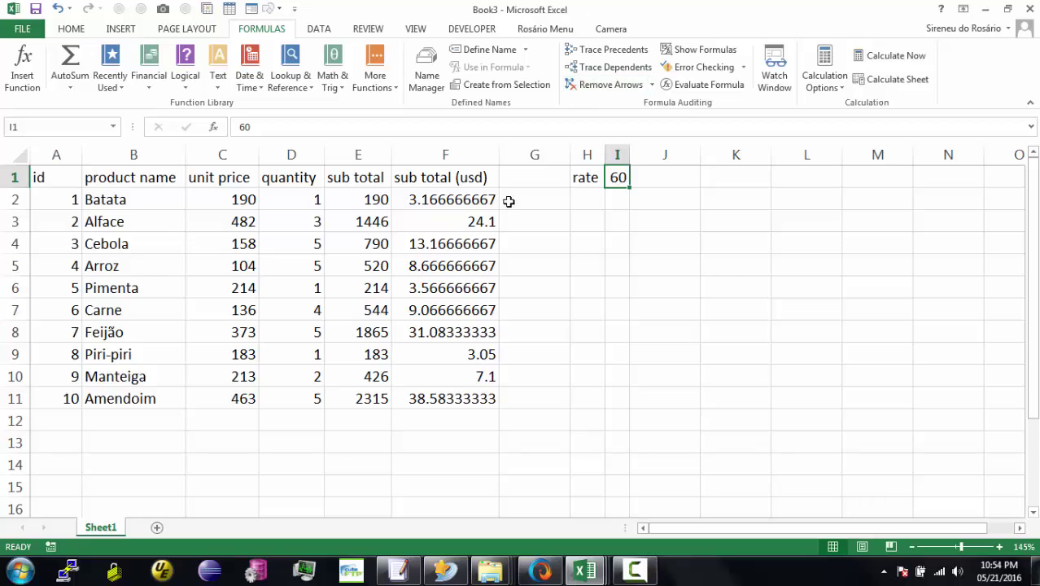
Format the sub total (usd) values in F2:F11 to show two decimal places.
{"action": "left_click", "coordinate": [450, 152]}
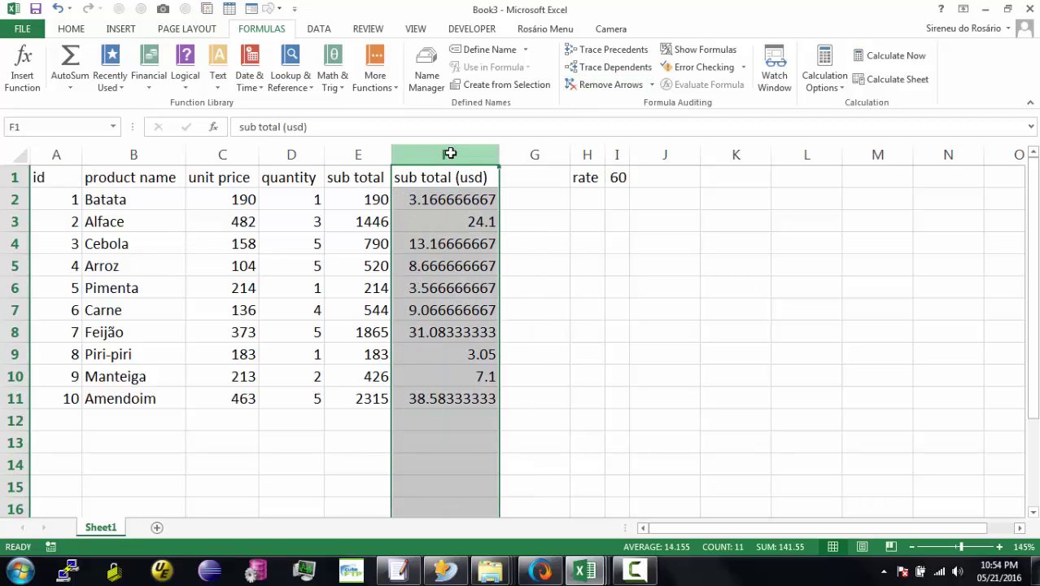
{"action": "left_click", "coordinate": [72, 30]}
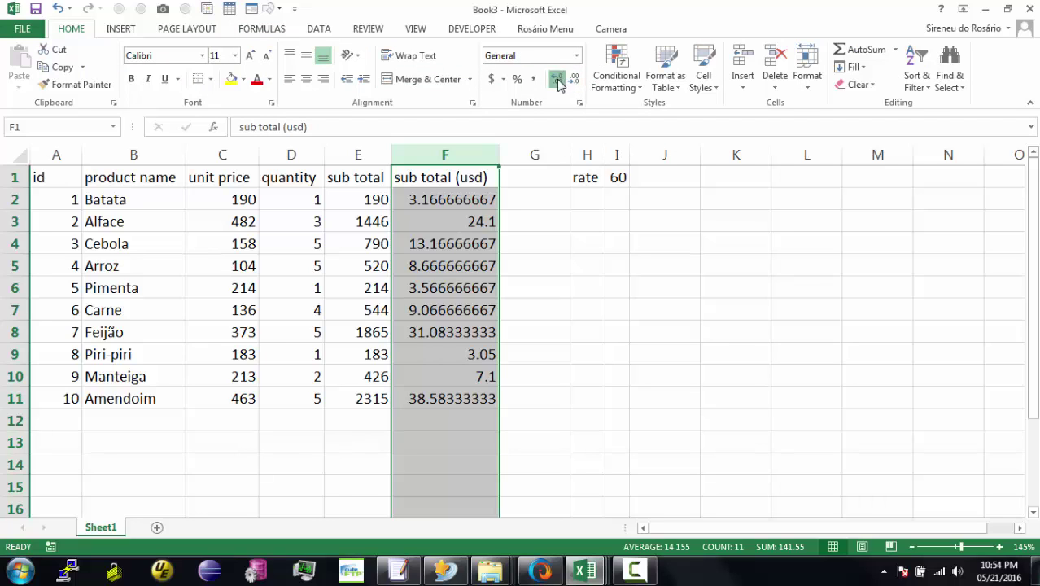
{"action": "left_click_drag", "start_coordinate": [448, 197], "coordinate": [435, 400]}
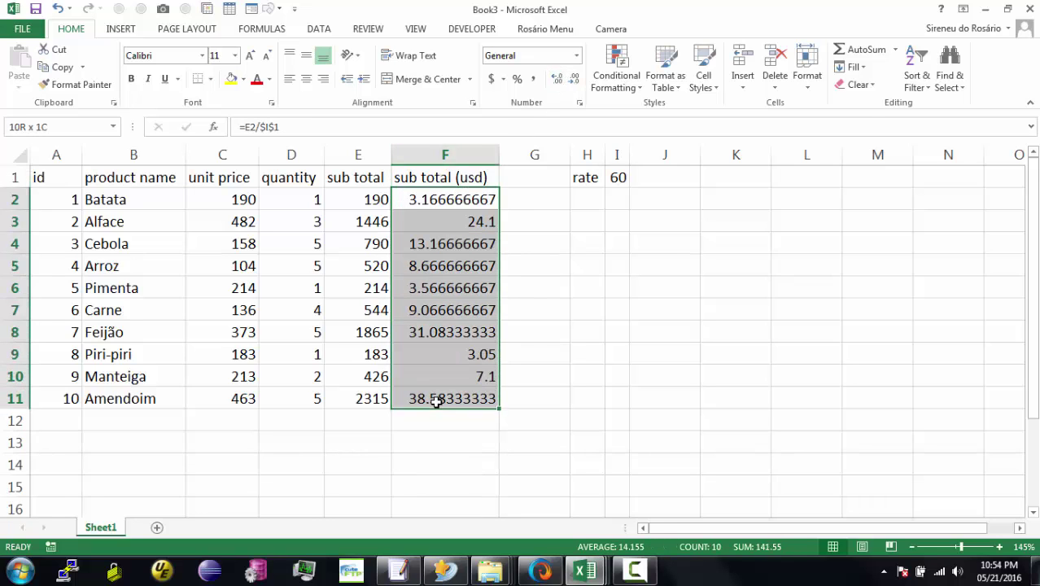
{"action": "left_click", "coordinate": [557, 78]}
{"action": "left_click", "coordinate": [573, 79]}
{"action": "left_click", "coordinate": [574, 79]}
{"action": "left_click", "coordinate": [573, 78]}
{"action": "left_click", "coordinate": [574, 79]}
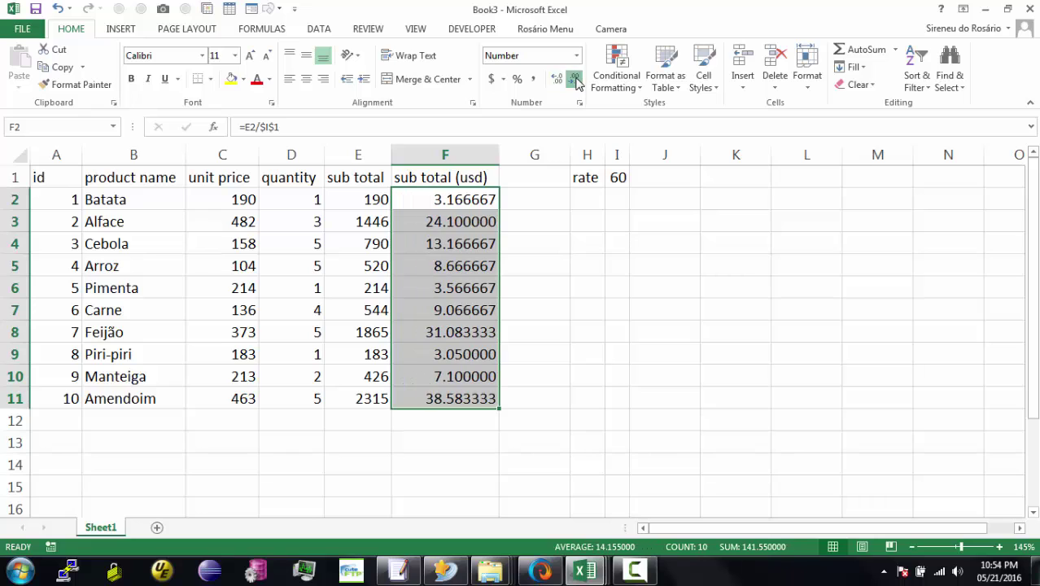
{"action": "left_click", "coordinate": [575, 80]}
{"action": "left_click", "coordinate": [575, 80]}
{"action": "left_click", "coordinate": [575, 80]}
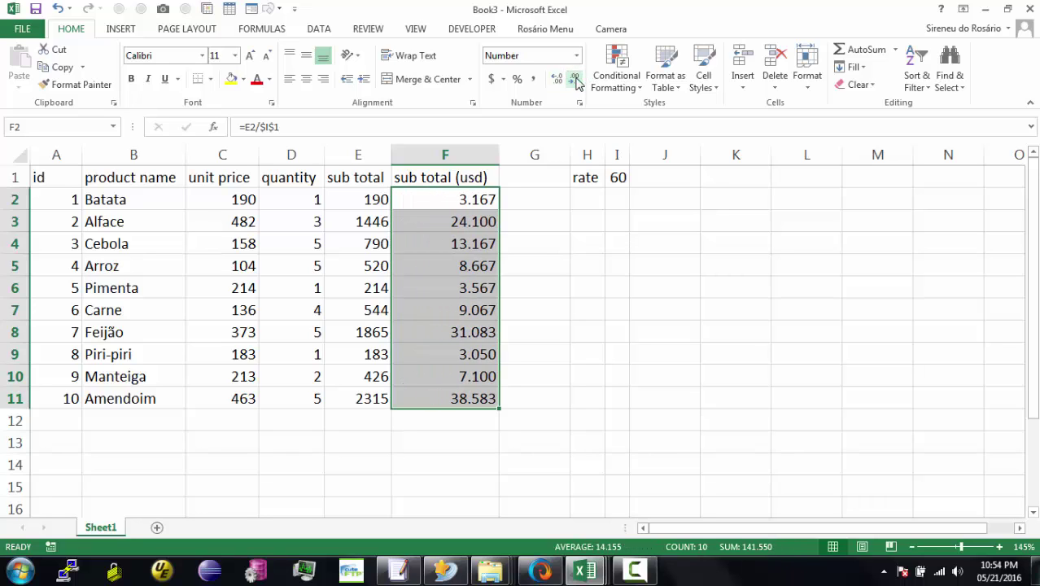
{"action": "left_click", "coordinate": [575, 80]}
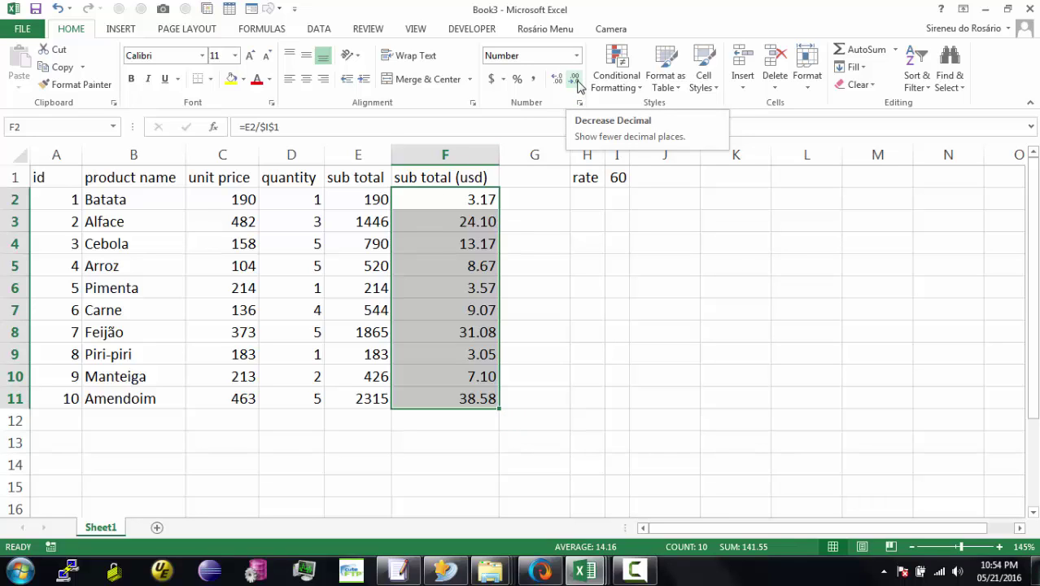
{"action": "left_click", "coordinate": [462, 207]}
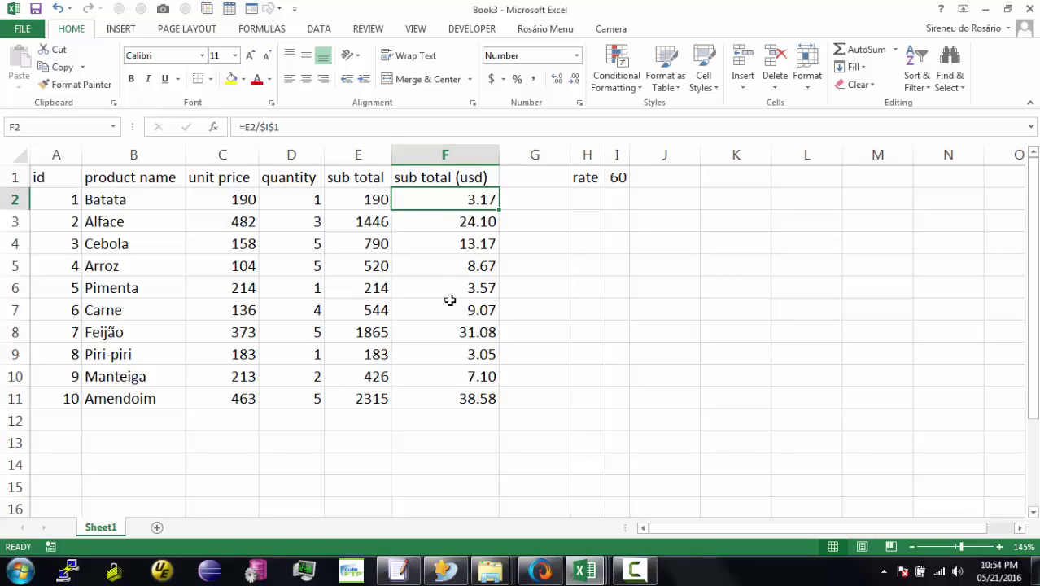
Apply the custom number format #,##0.00 [$MT] to the unit price and sub total columns.
{"action": "left_click", "coordinate": [371, 200]}
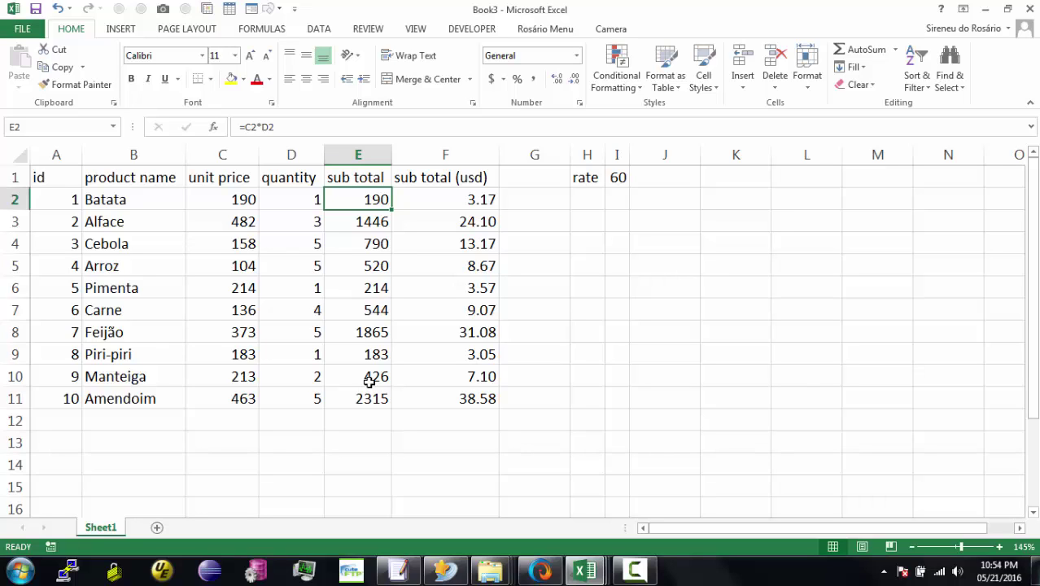
{"action": "left_click", "coordinate": [229, 153]}
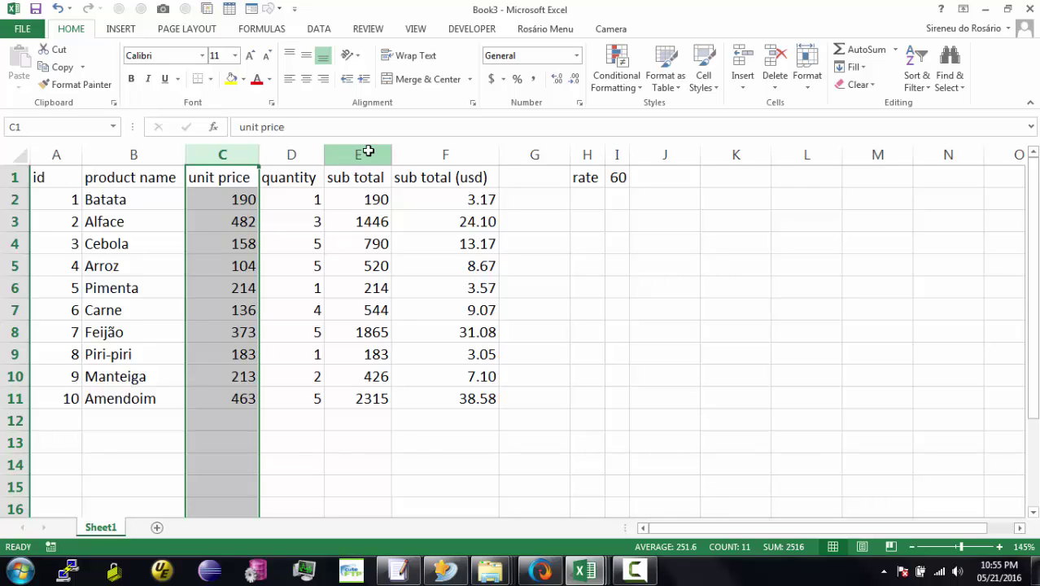
{"action": "left_click", "coordinate": [368, 150], "text": "ctrl"}
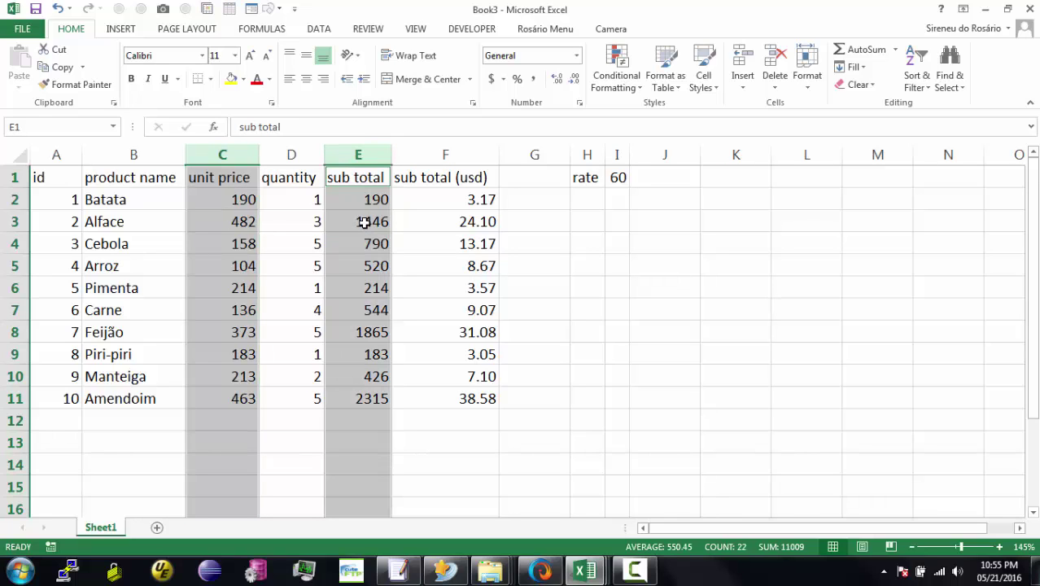
{"action": "right_click", "coordinate": [364, 222]}
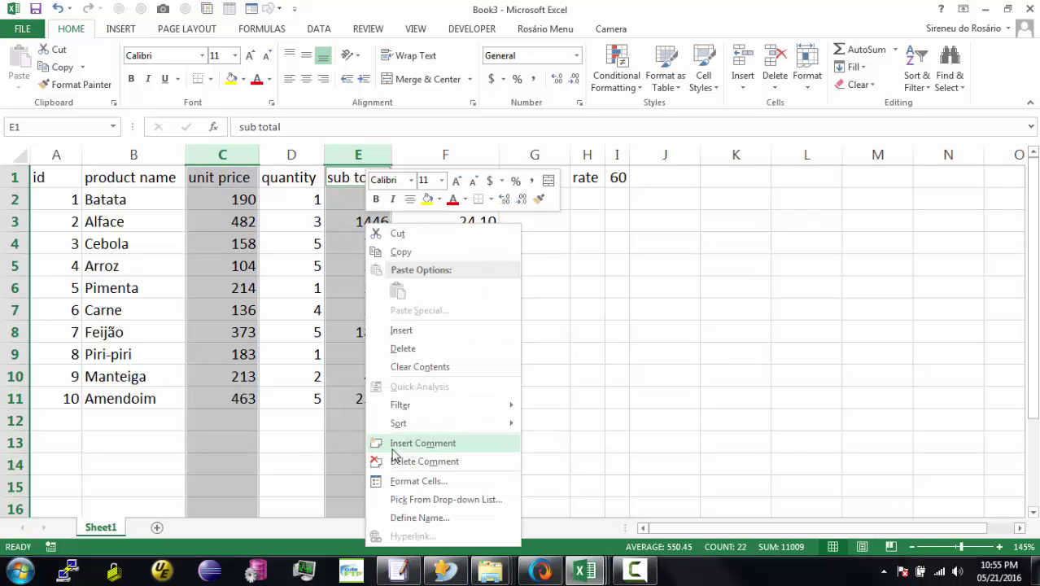
{"action": "key", "text": "Escape"}
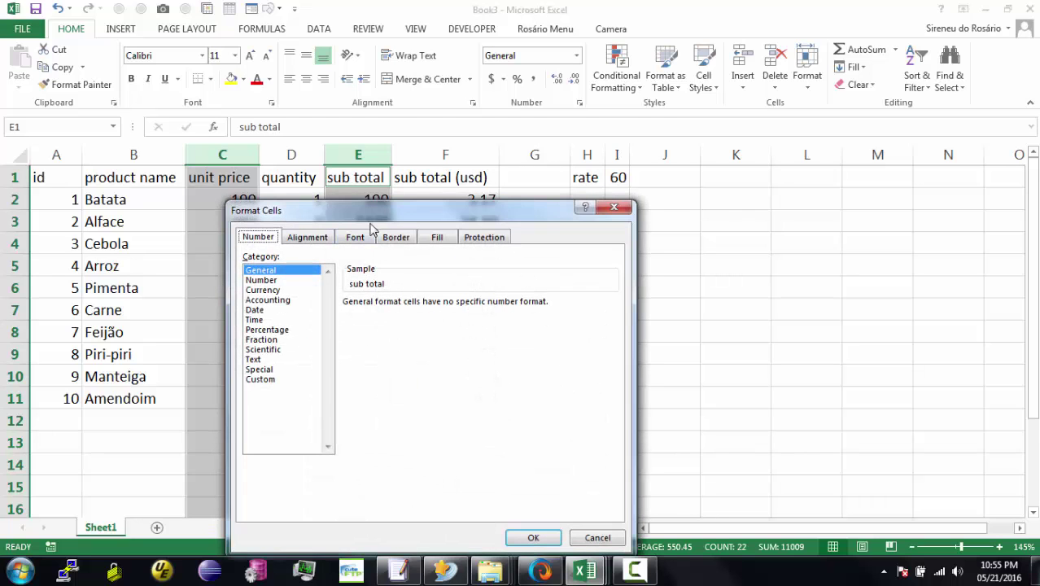
{"action": "left_click_drag", "start_coordinate": [391, 205], "coordinate": [436, 175]}
{"action": "left_click", "coordinate": [332, 234]}
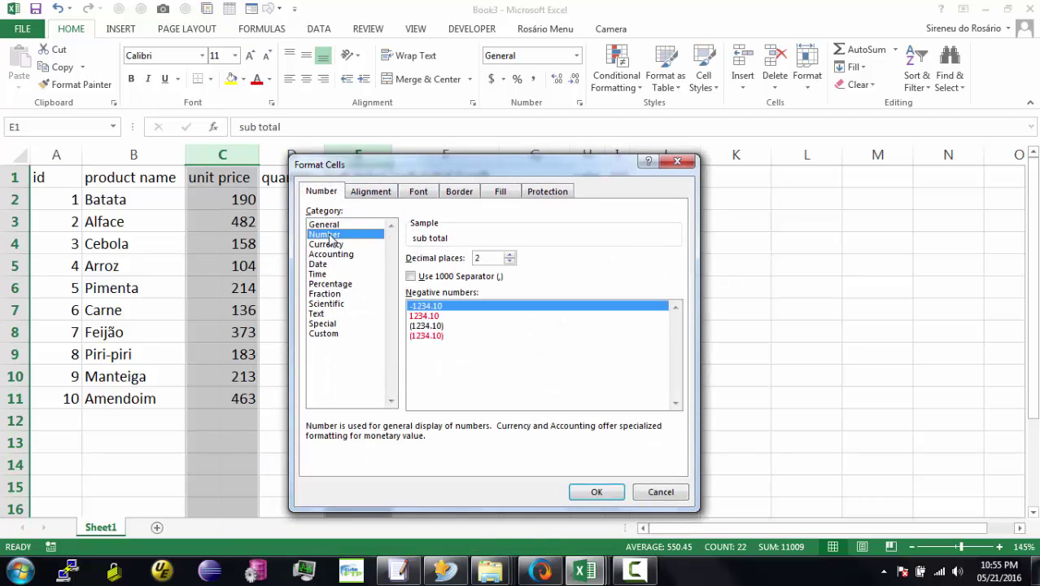
{"action": "left_click", "coordinate": [412, 277]}
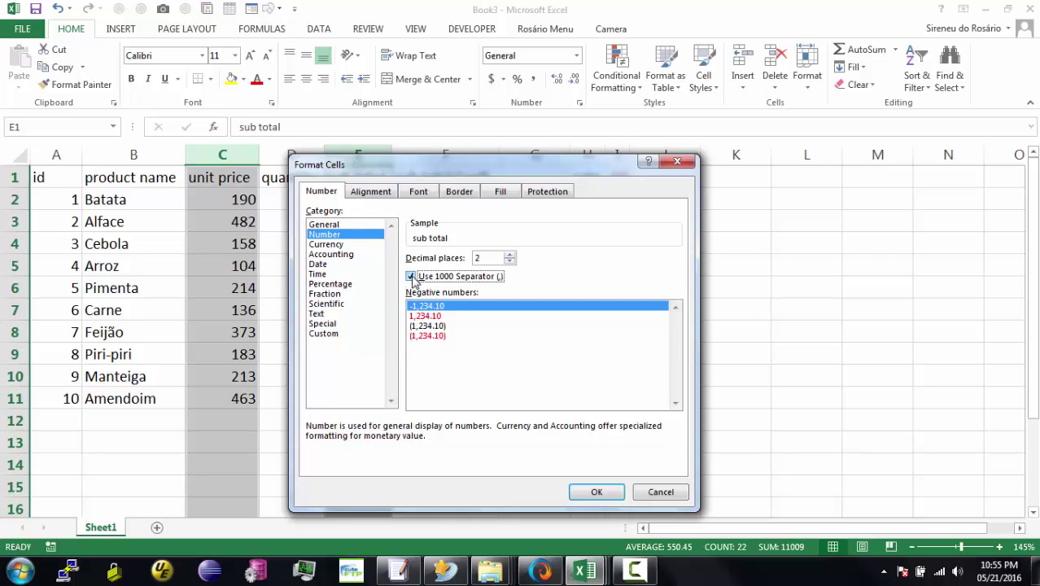
{"action": "left_click", "coordinate": [324, 334]}
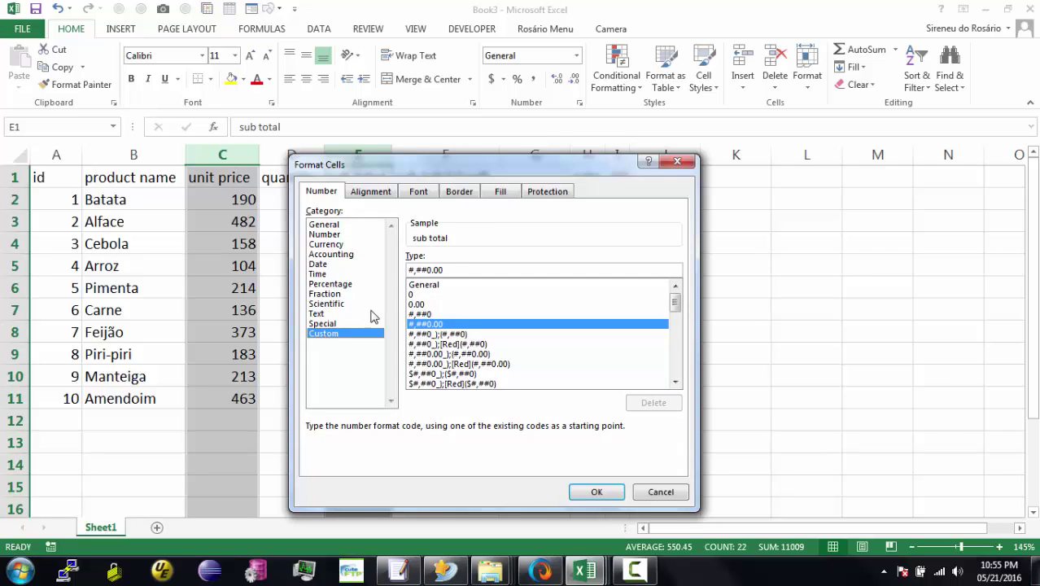
{"action": "left_click", "coordinate": [454, 269]}
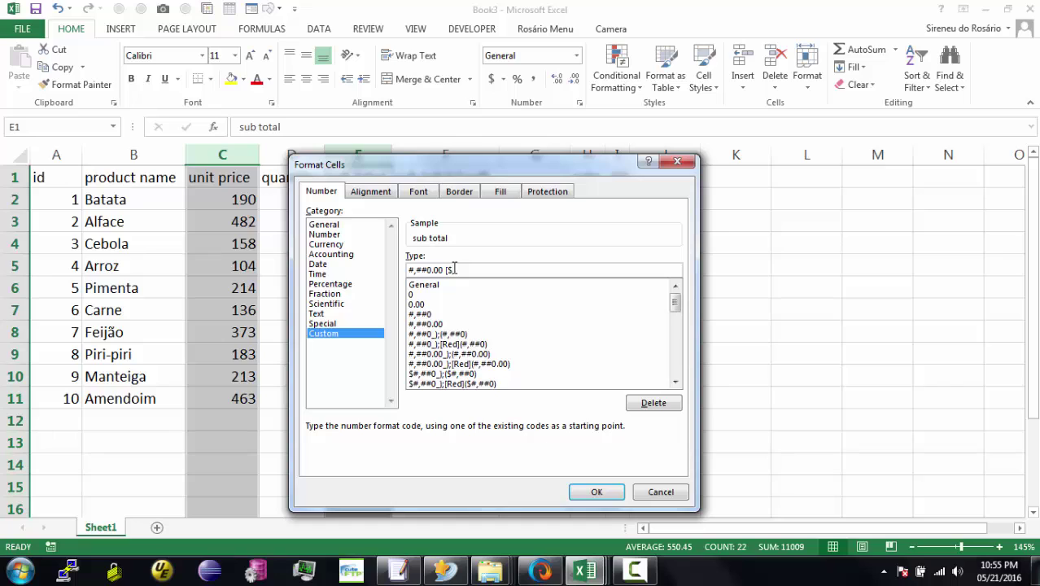
{"action": "type", "text": "[$MT"}
{"action": "left_click", "coordinate": [596, 492]}
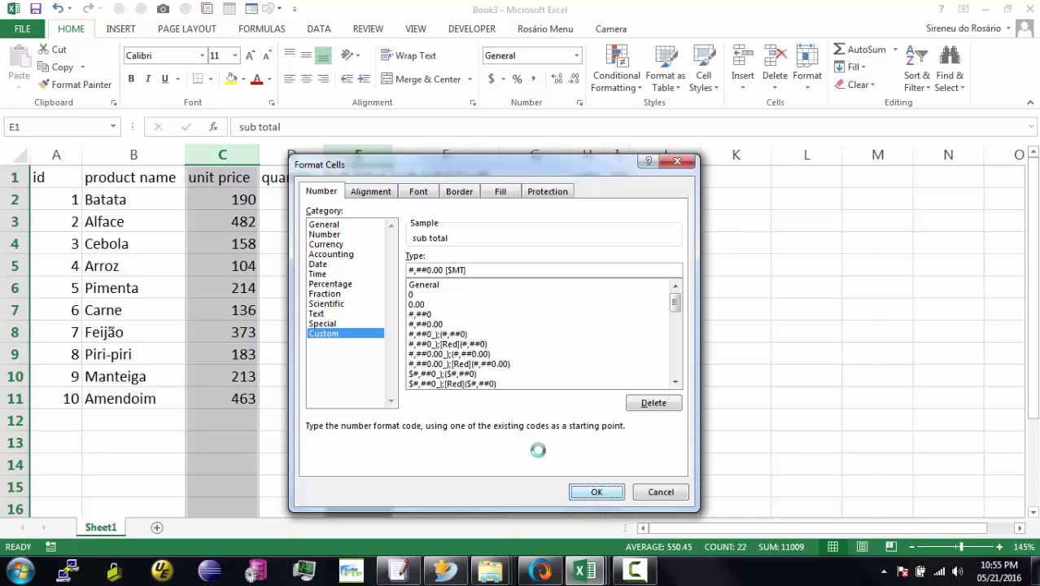
{"action": "left_click", "coordinate": [240, 403]}
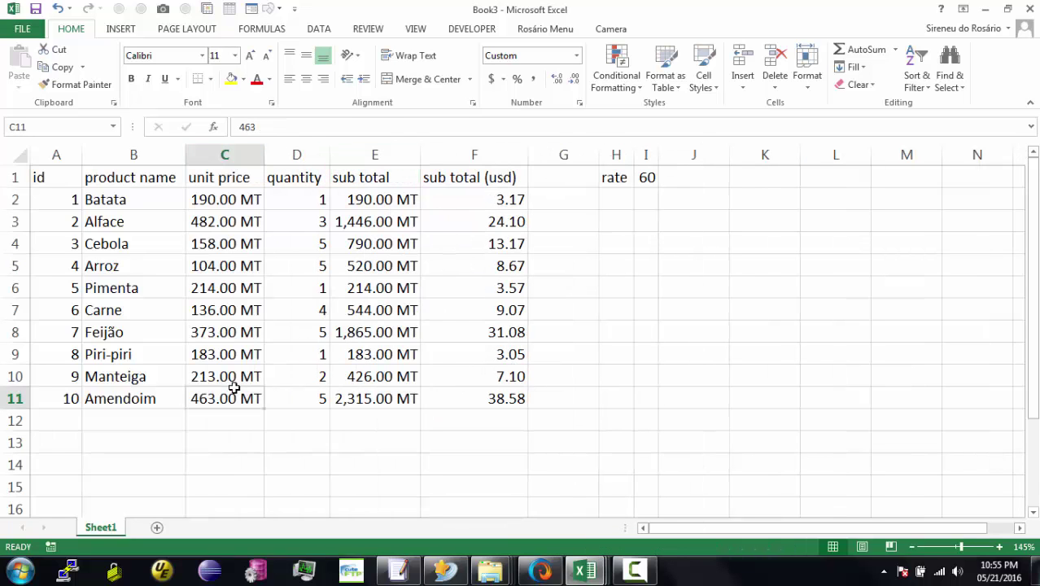